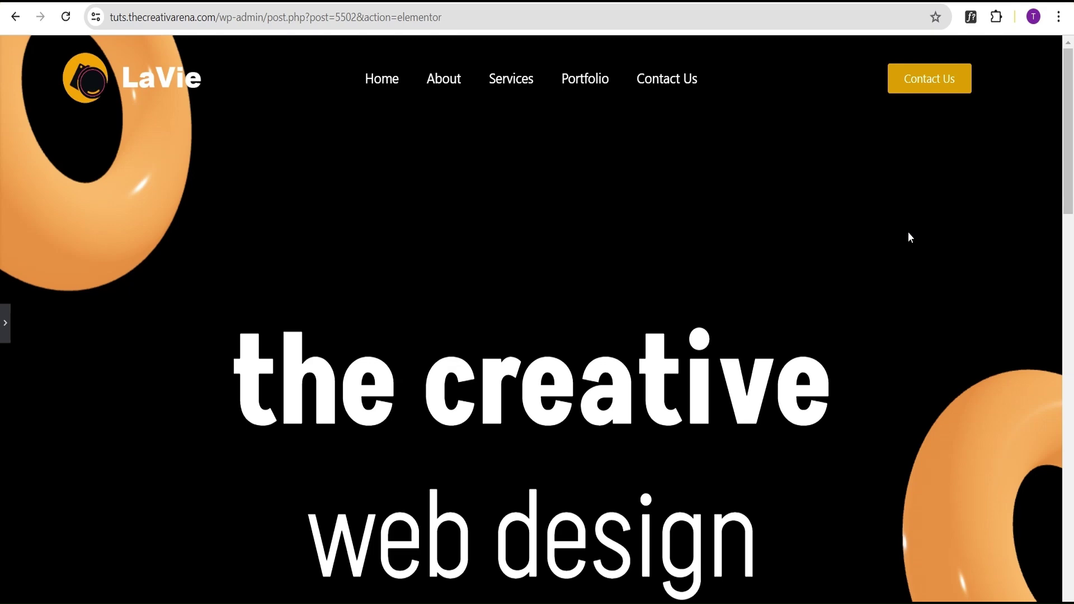
Step: Examine the finished page's scrolling text effect from the opening heading to the contact us button and back
scroll(898, 211, "down", 5)
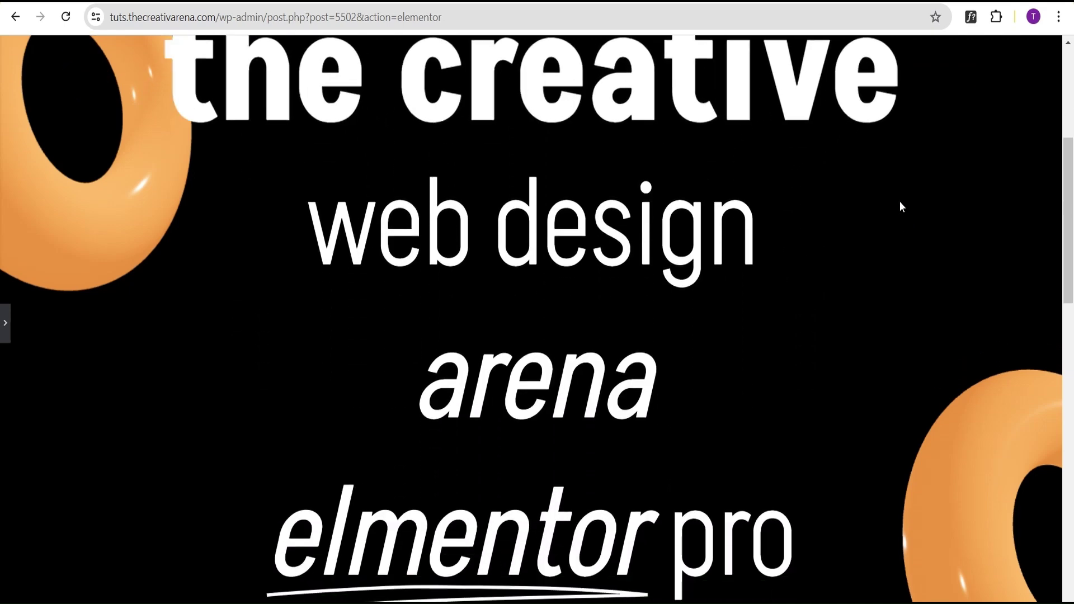
scroll(900, 206, "down", 10)
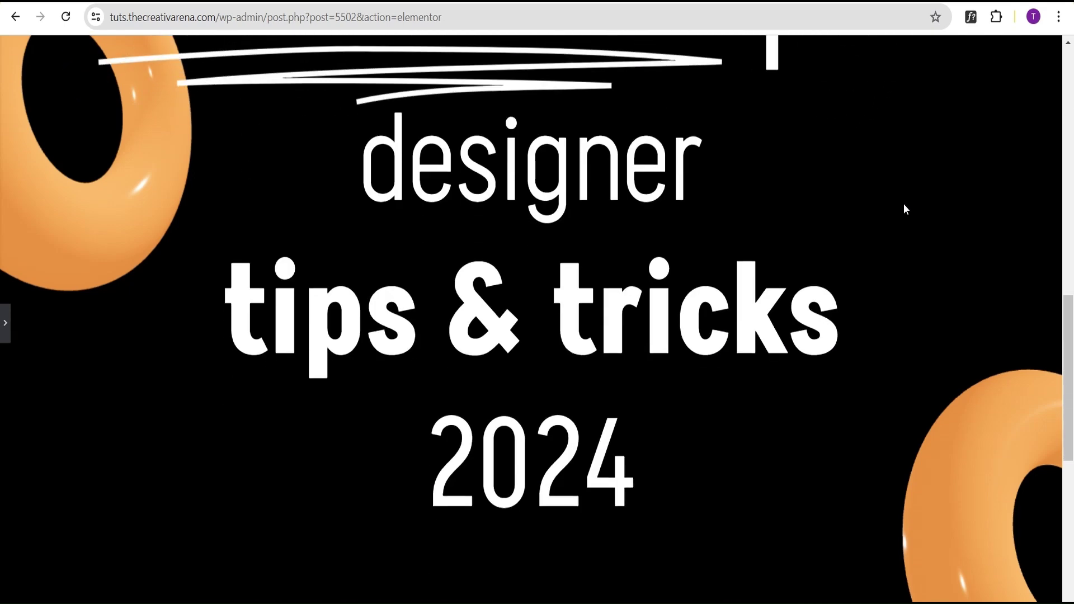
scroll(904, 205, "down", 8)
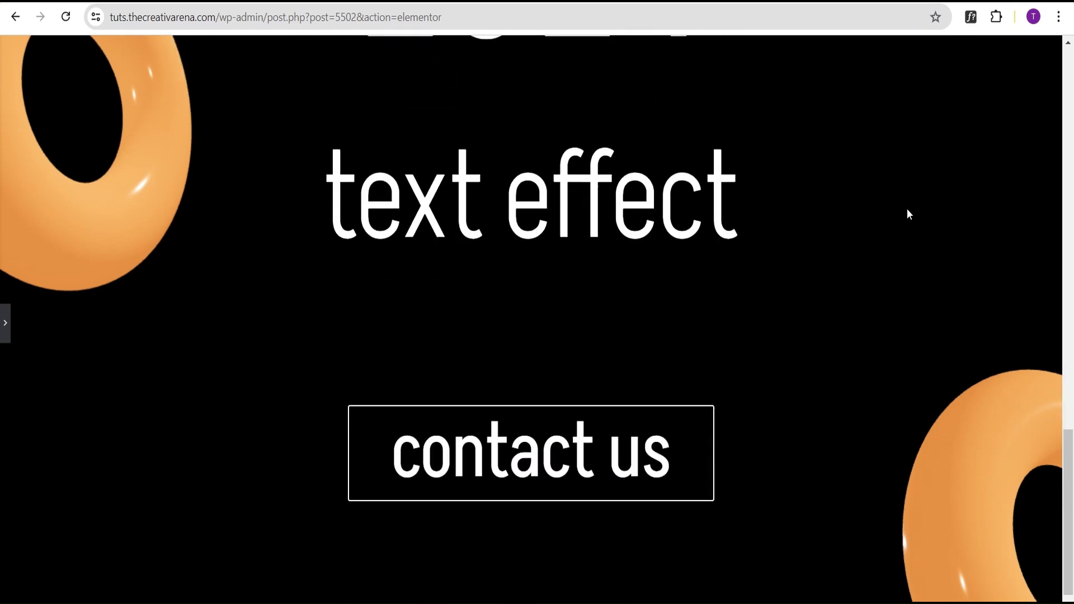
scroll(907, 209, "up", 10)
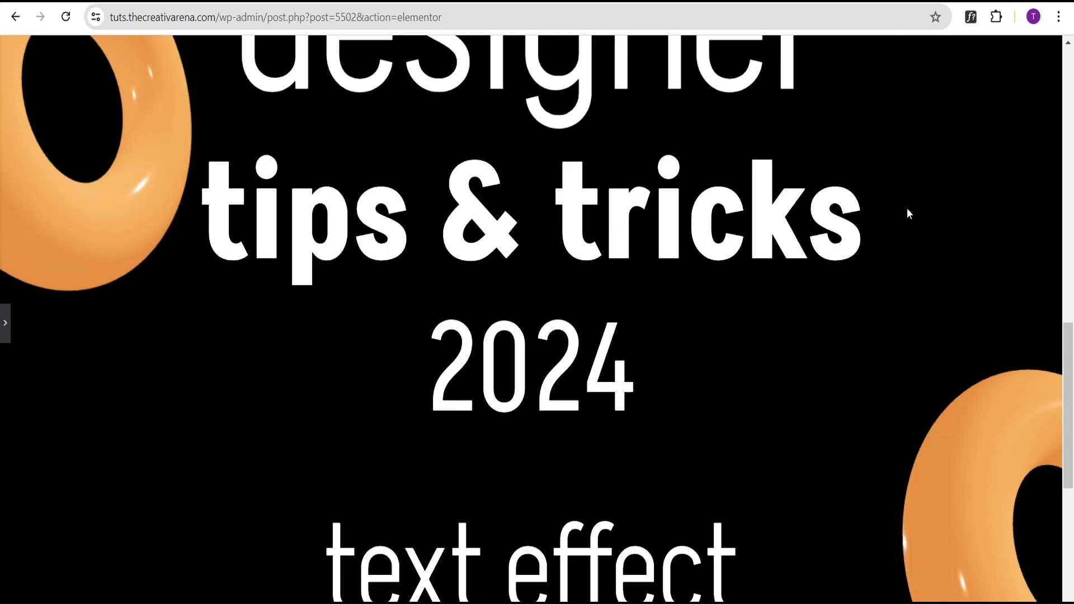
scroll(906, 208, "up", 8)
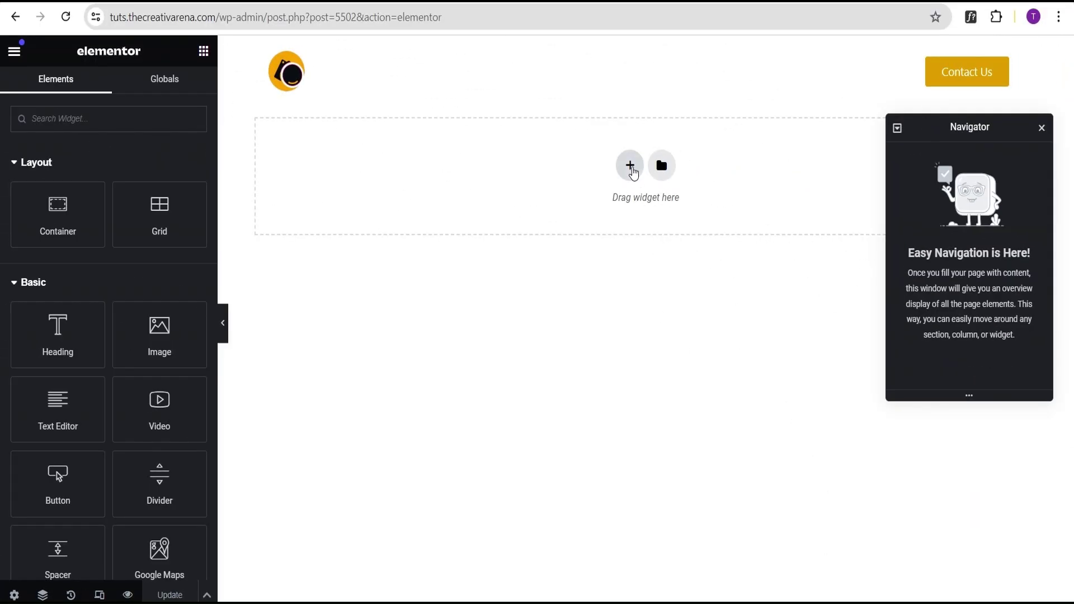
Step: Add a new container to the empty page using the single-column, vertical-direction structure
left_click(629, 165)
left_click(594, 229)
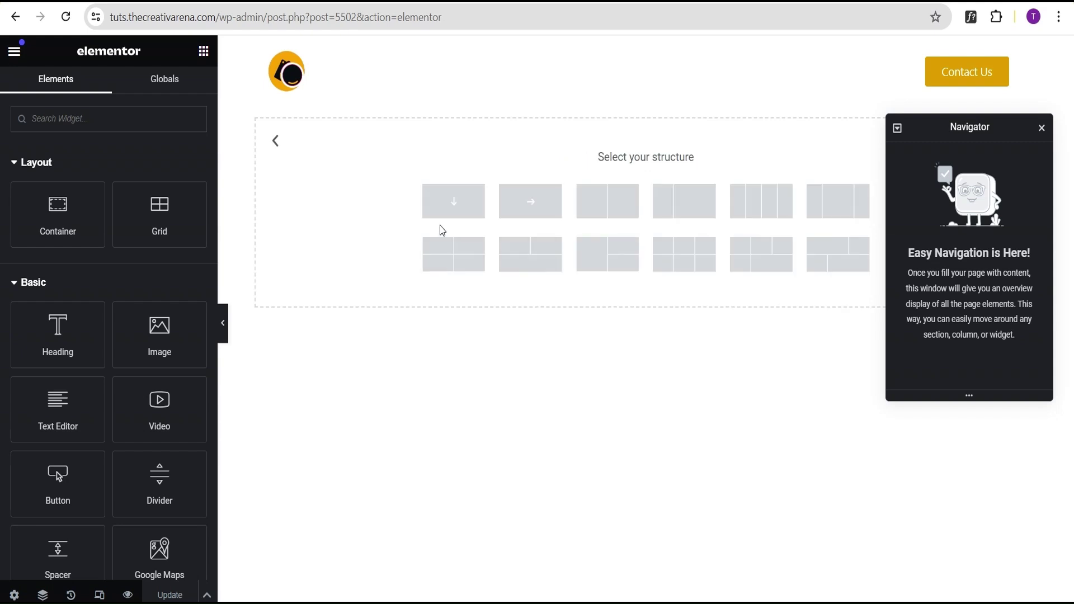
left_click(454, 201)
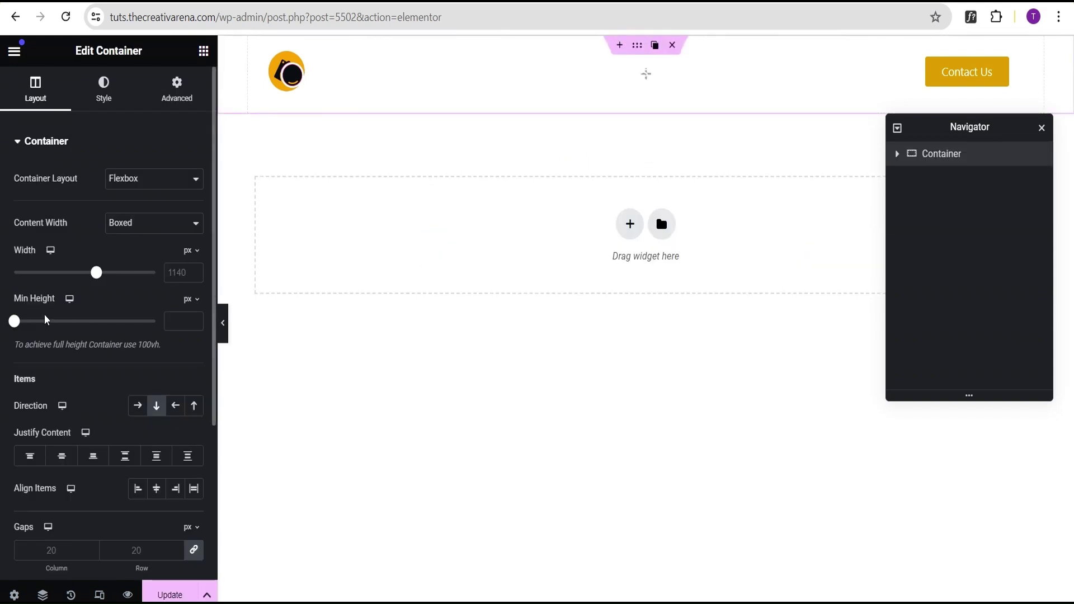
Step: Set the container's minimum height to 100 vh and center its content with both Justify Content and Align Items
left_click(191, 299)
left_click(189, 372)
left_click(174, 319)
type("100")
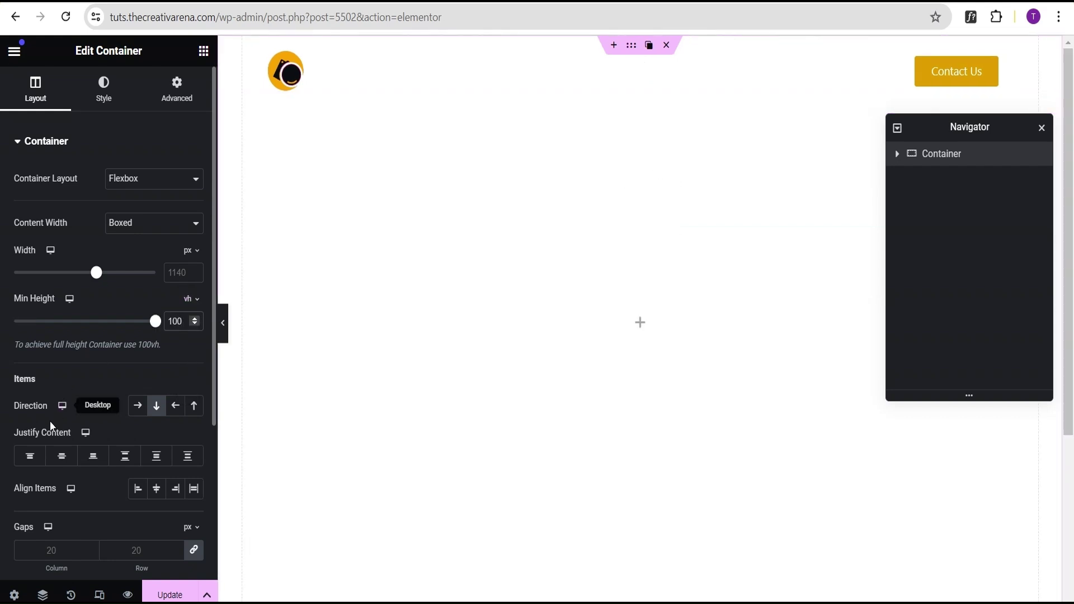
left_click(62, 456)
left_click(156, 489)
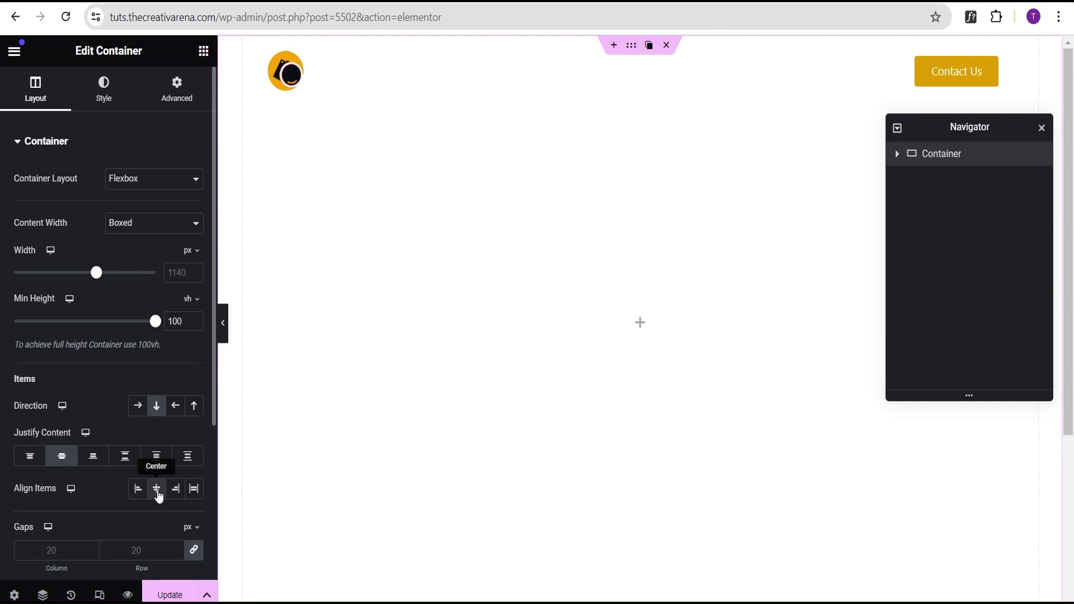
Step: Give the container a classic background in solid black
left_click(102, 94)
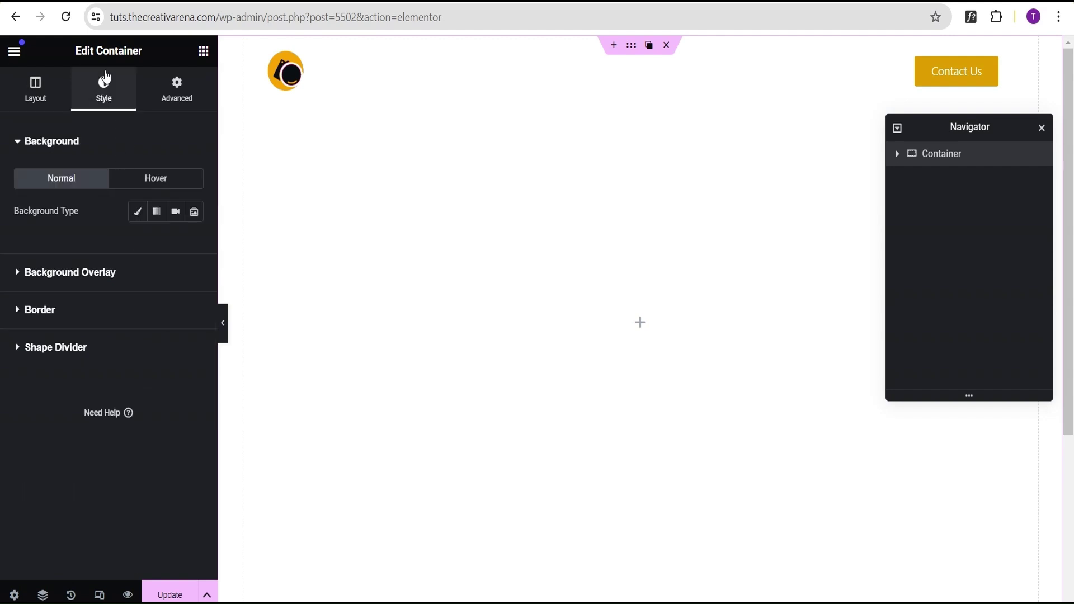
left_click(137, 212)
left_click(194, 244)
left_click(194, 423)
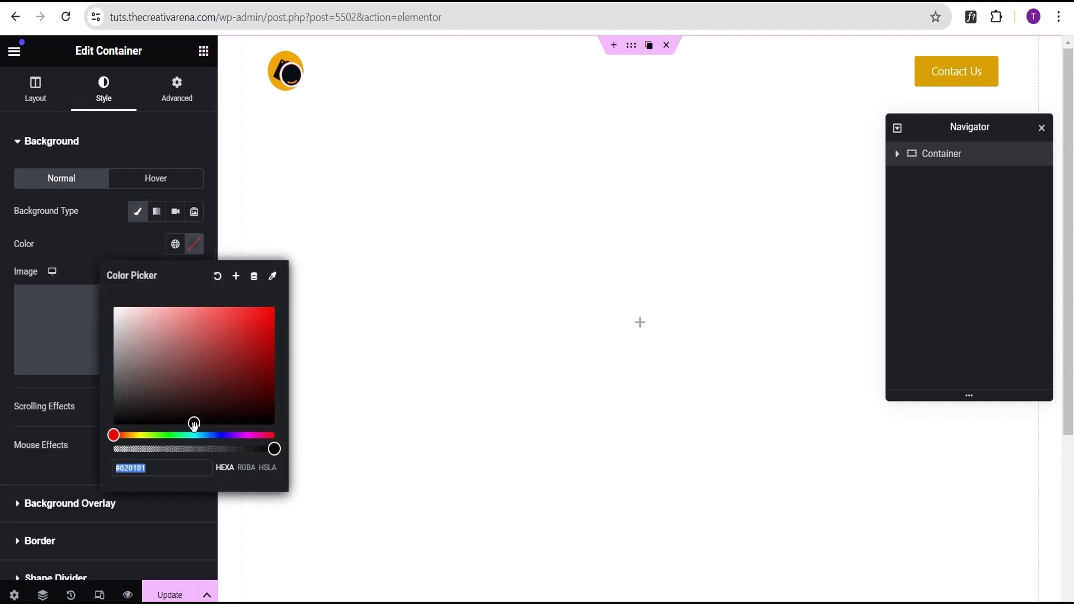
left_click(98, 227)
Step: Set the container's padding in percent with unlinked sides, 32 at the top and 10 at the bottom
left_click(181, 98)
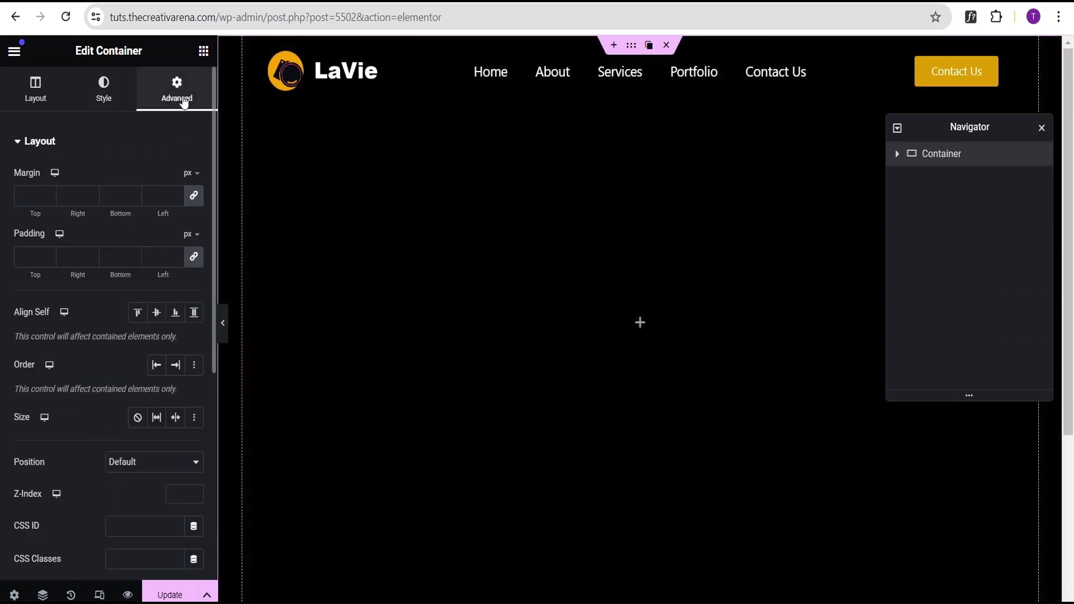
left_click(192, 235)
left_click(194, 257)
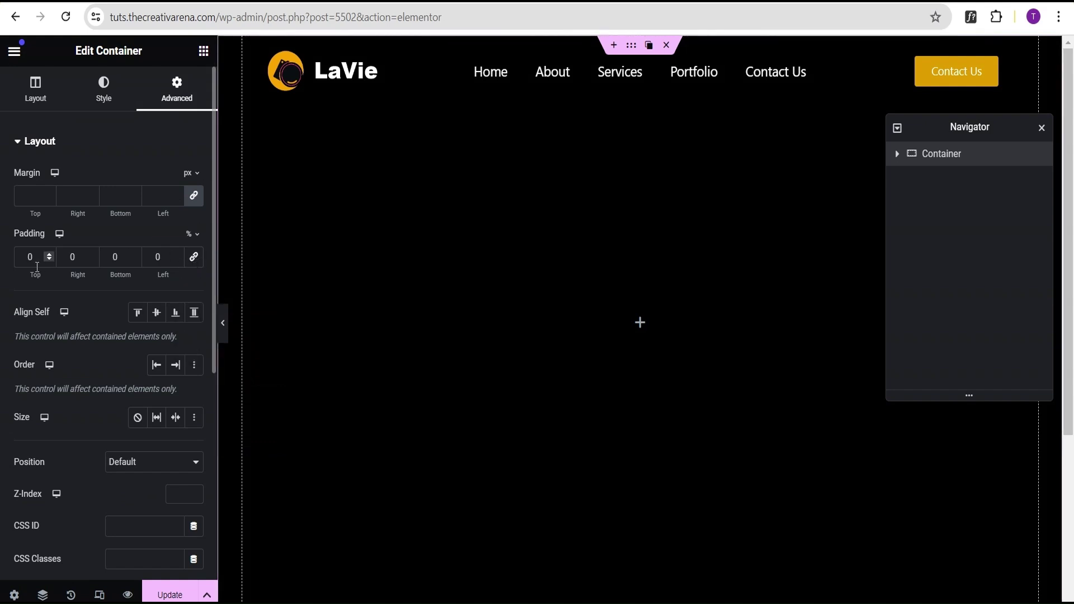
left_click_drag(38, 258, 3, 258)
type("32")
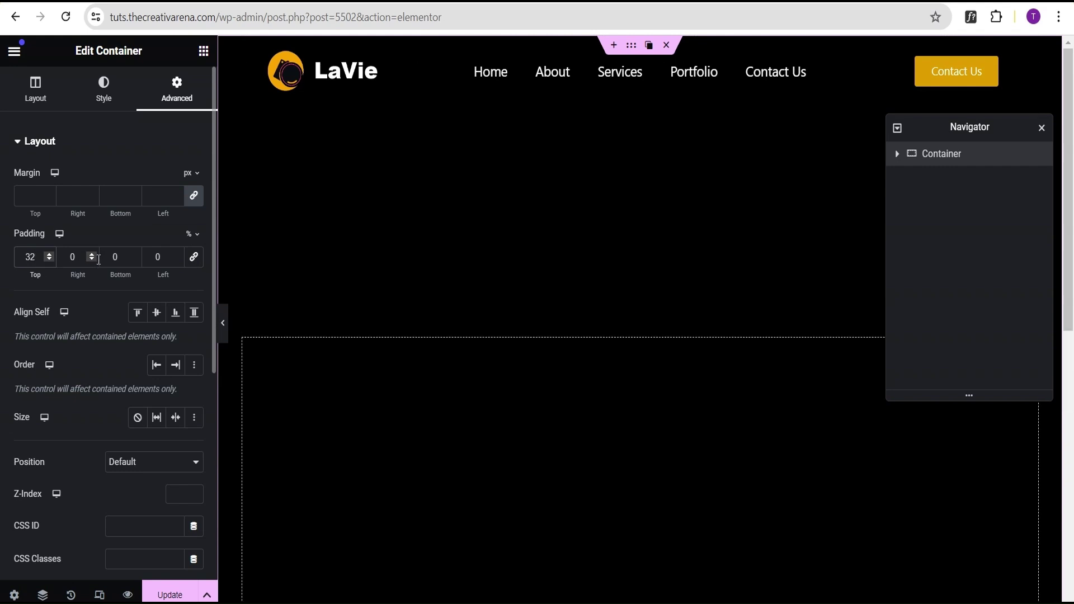
left_click(112, 258)
type("1")
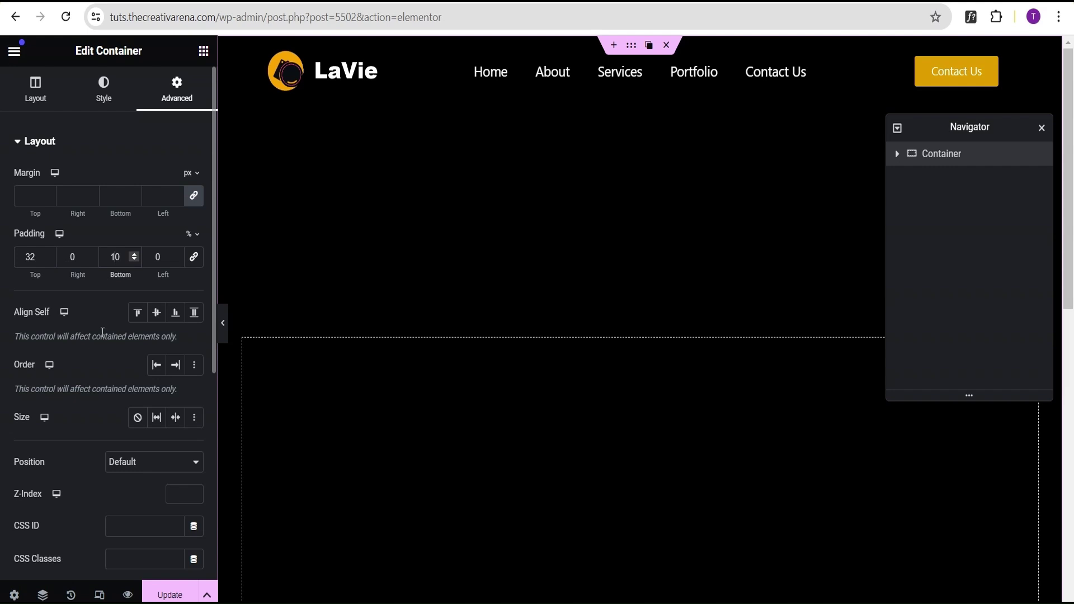
Step: Nest a second container inside the main container and place a Heading widget in it
left_click(204, 51)
left_click_drag(58, 218, 570, 458)
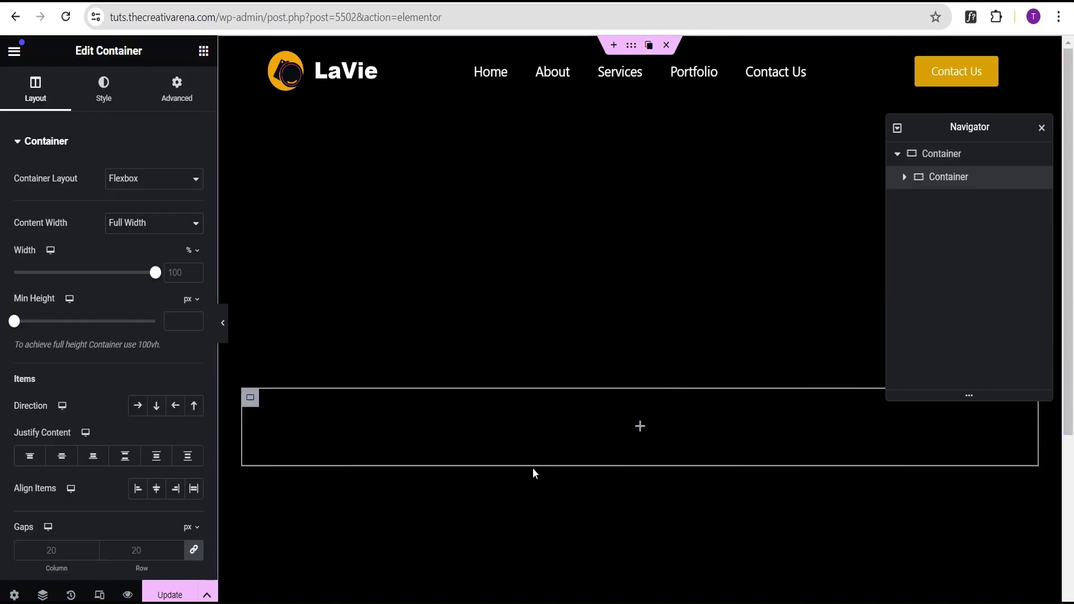
left_click(203, 51)
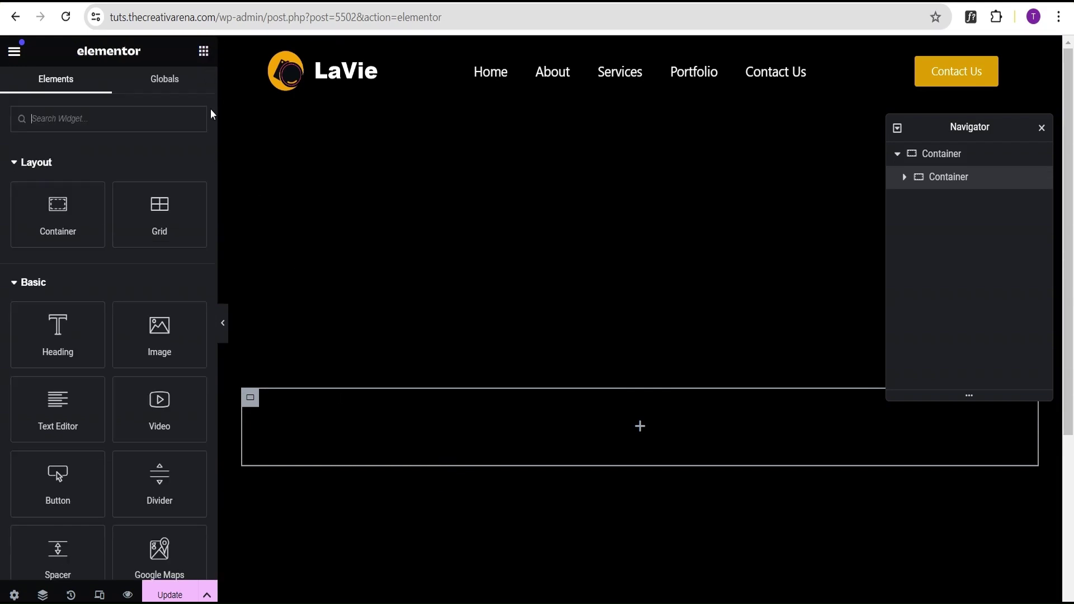
left_click_drag(59, 339, 657, 434)
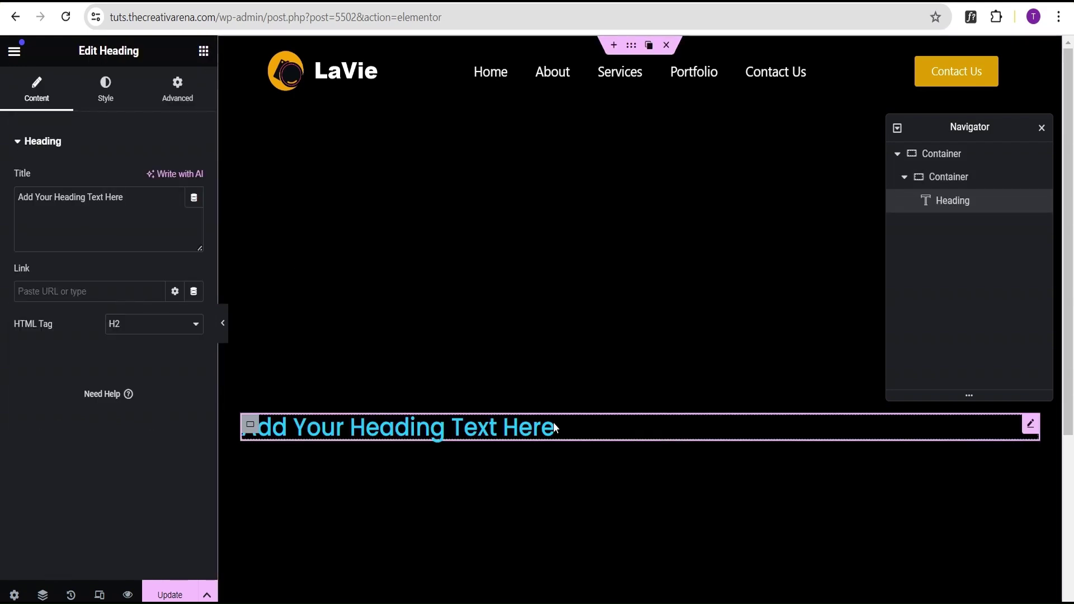
Step: Rename the heading element in the page structure as "the creative" and use the same text for its title
double_click(949, 201)
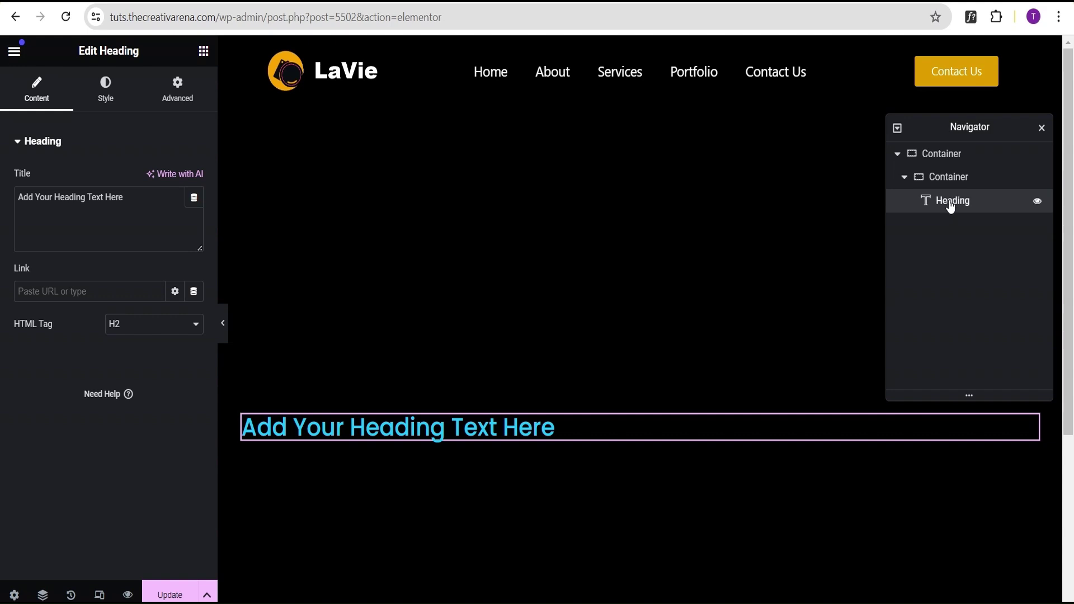
type("th")
key("ctrl+a")
key("ctrl+c")
left_click(43, 205)
key("ctrl+a")
key("ctrl+v")
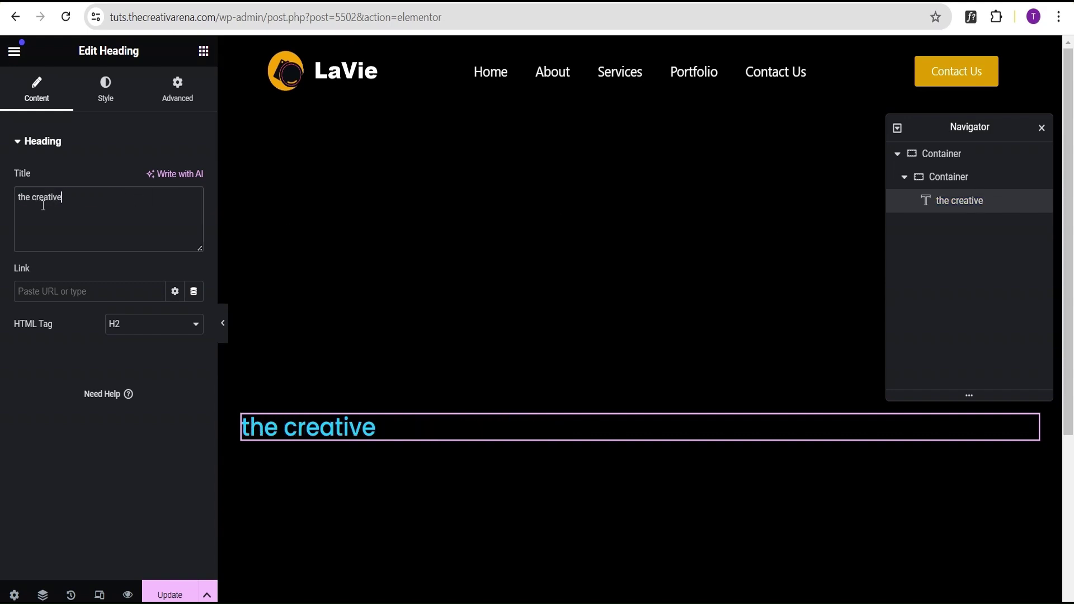
Step: Center the heading text and set its color to white
left_click(107, 108)
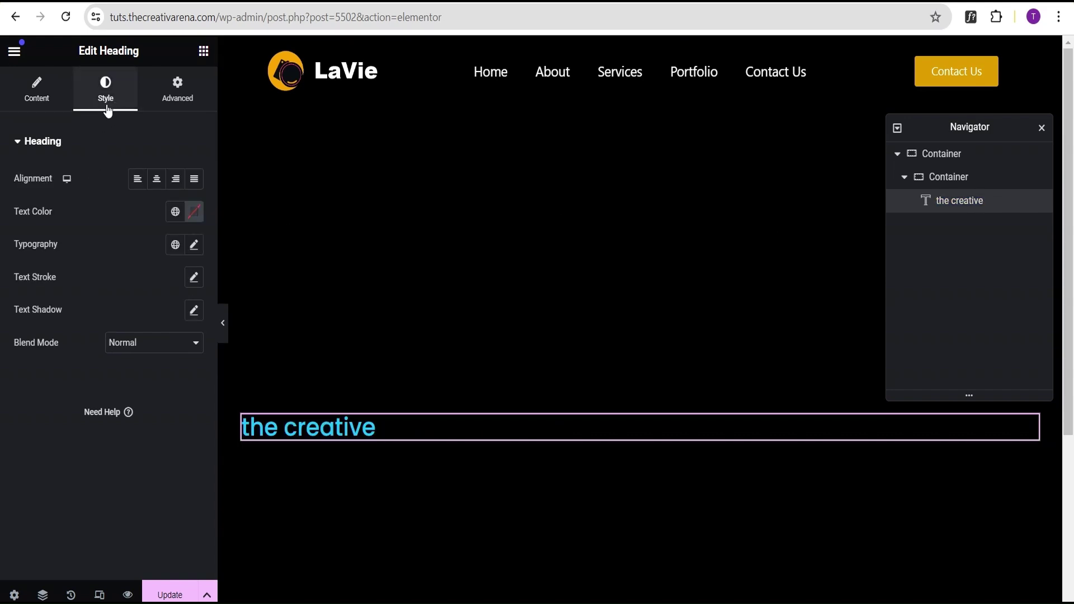
left_click(157, 179)
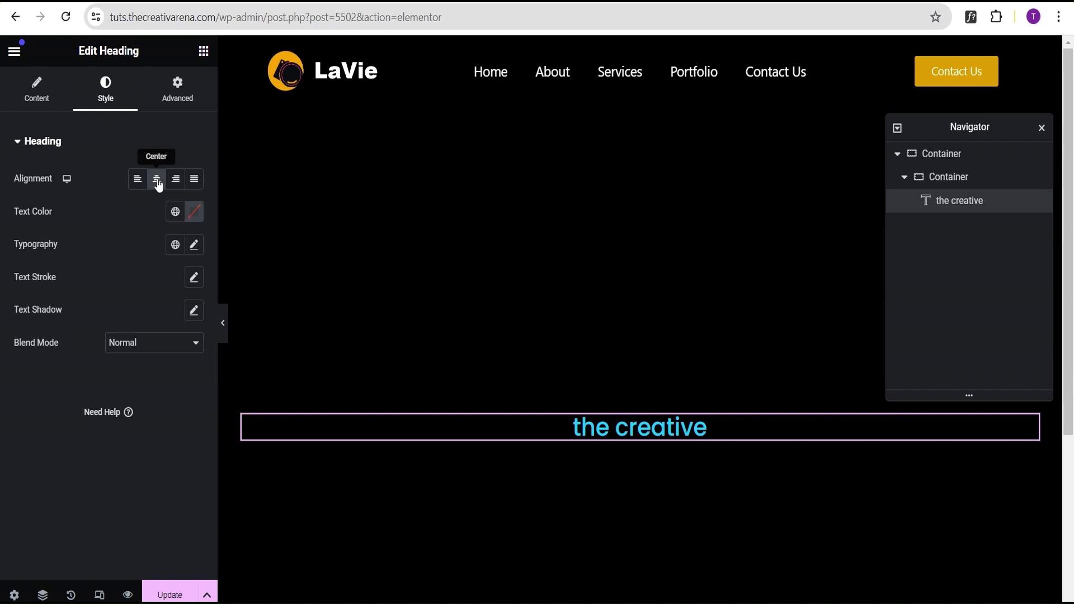
left_click(194, 211)
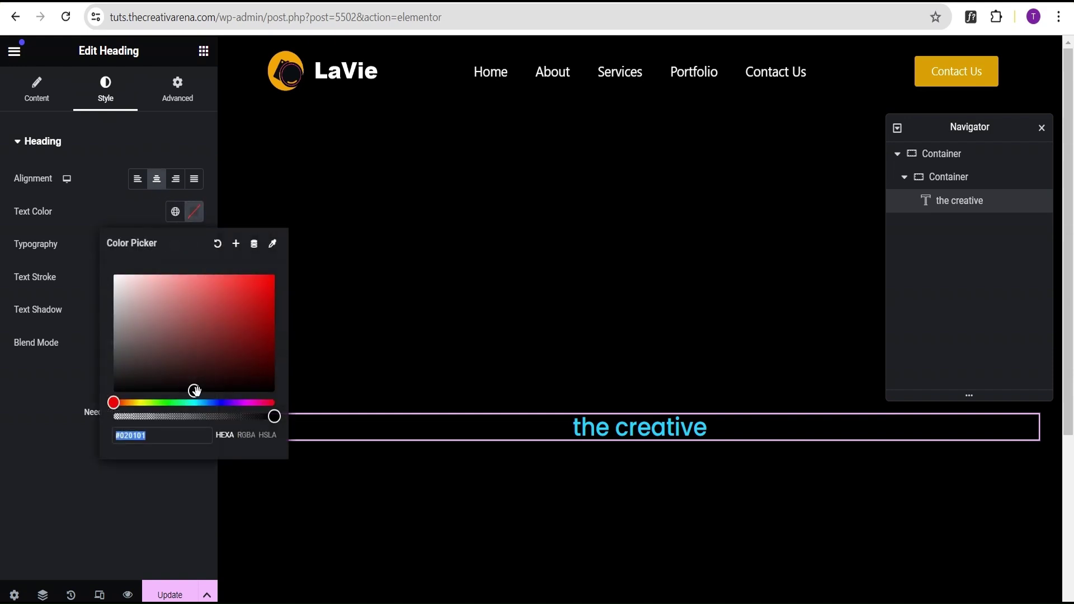
left_click_drag(190, 395, 82, 237)
left_click(83, 236)
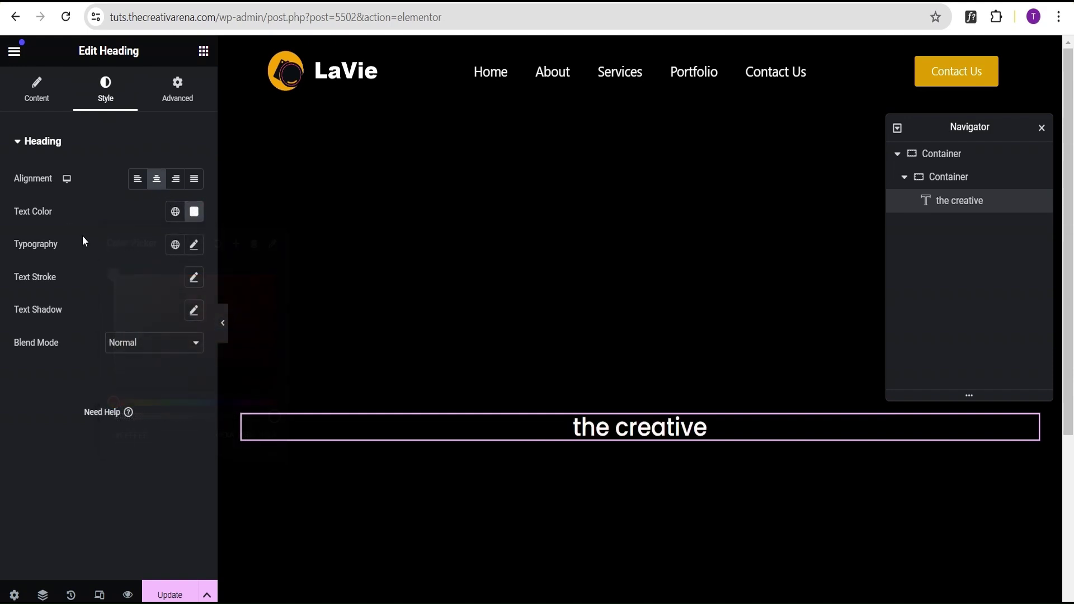
Step: Set the heading's typography to the Akshar font at 160 px with weight 700 (Bold)
left_click(194, 244)
left_click(132, 323)
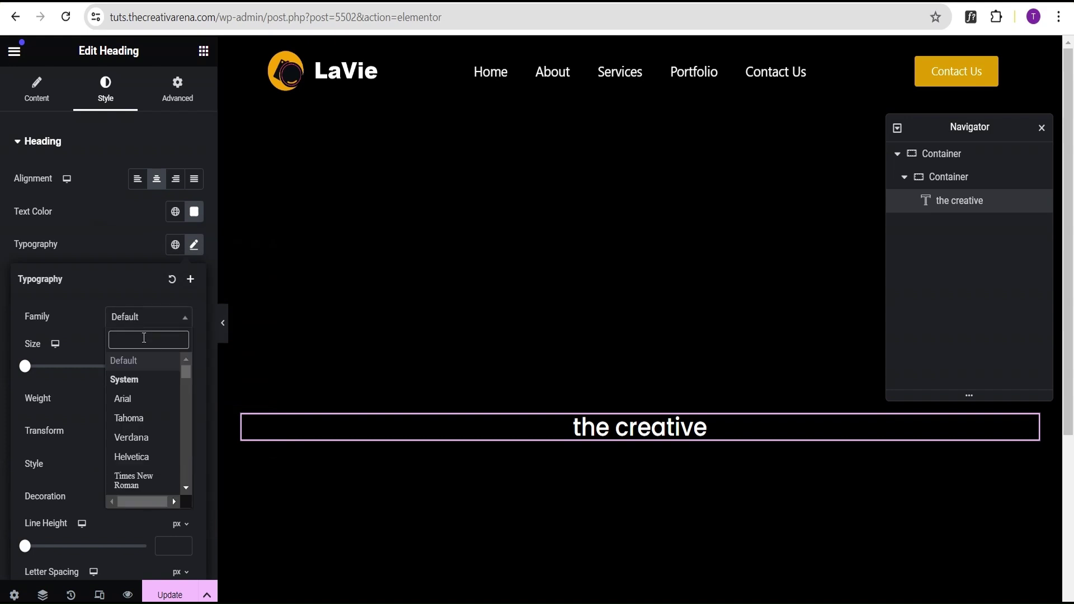
type("aksh")
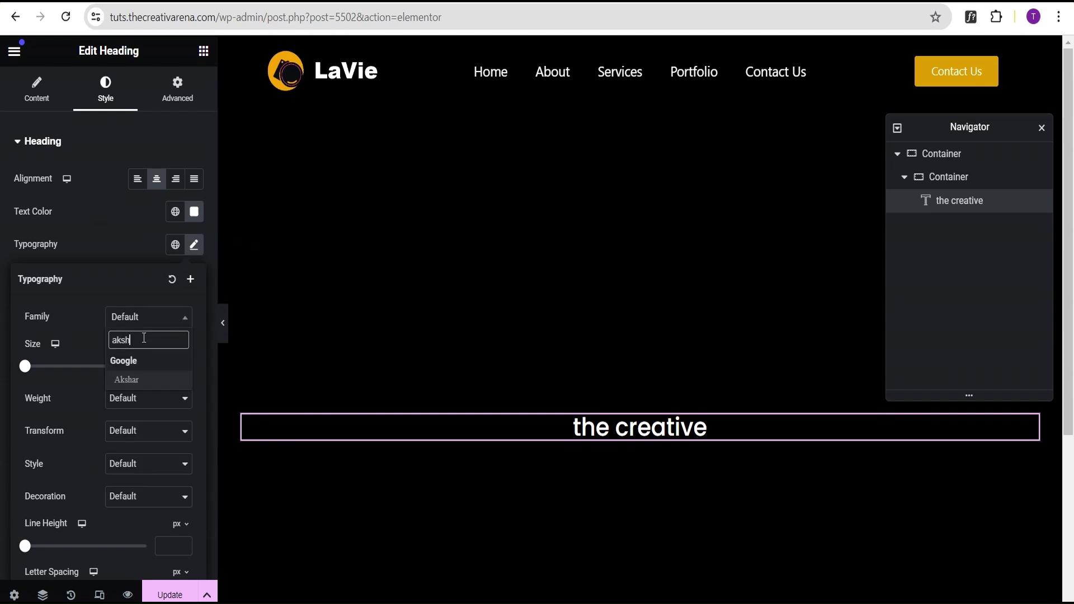
left_click(148, 378)
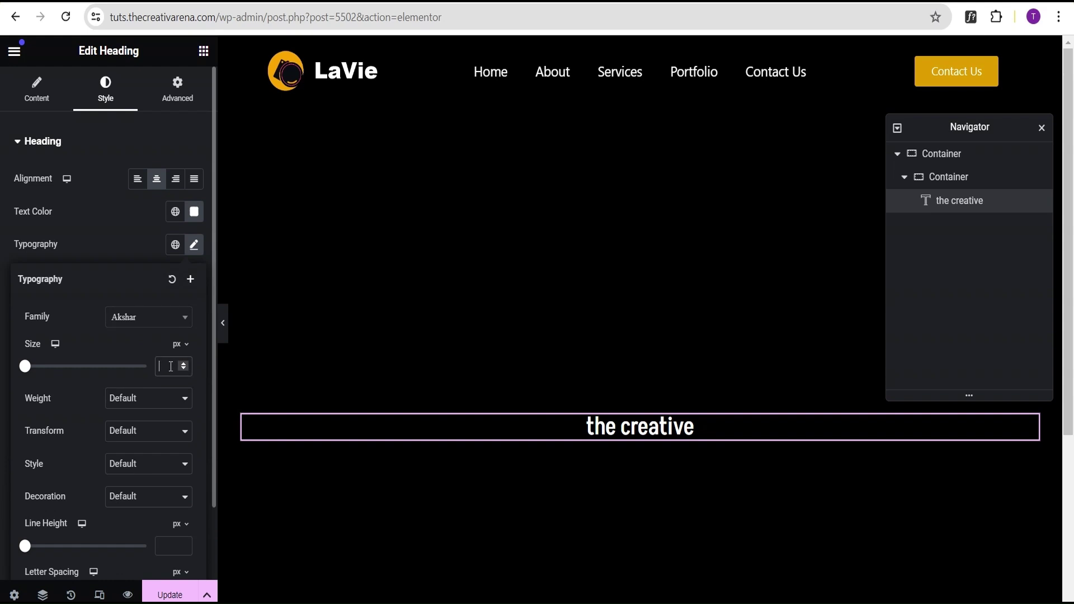
type("160")
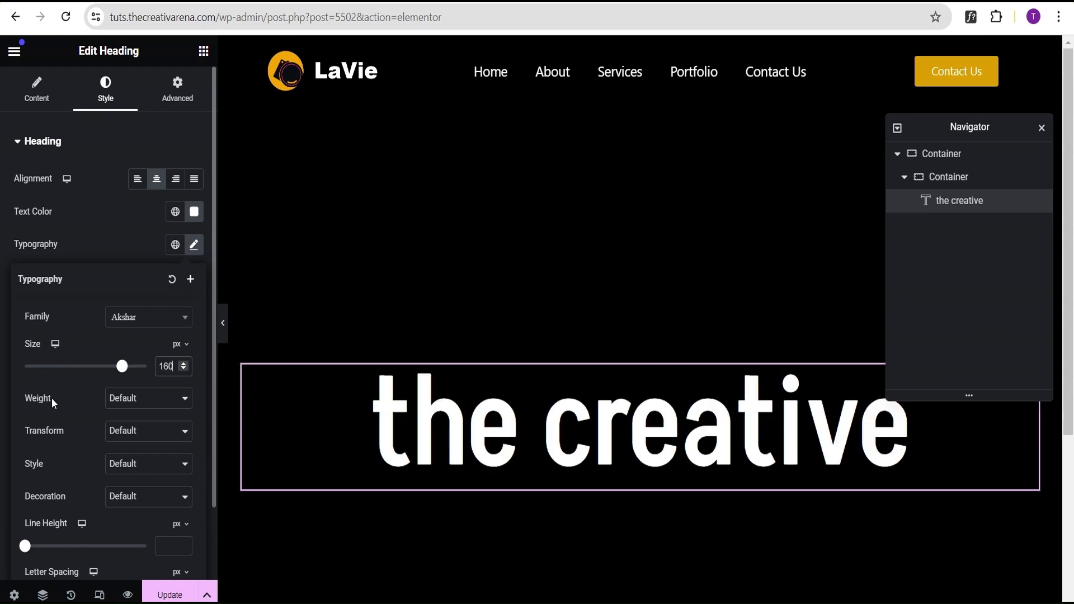
left_click(120, 408)
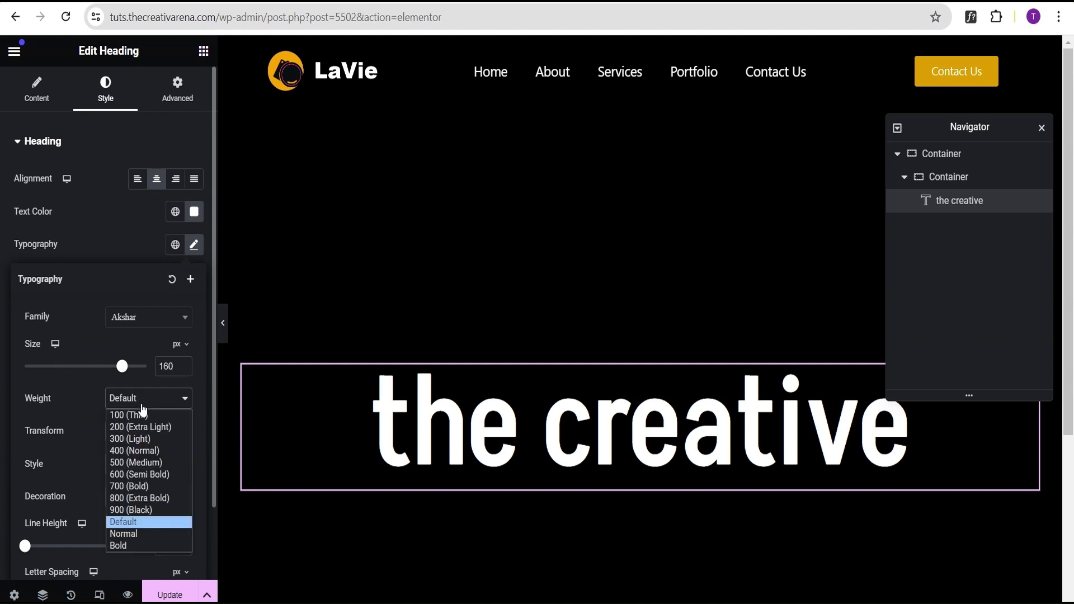
left_click(147, 487)
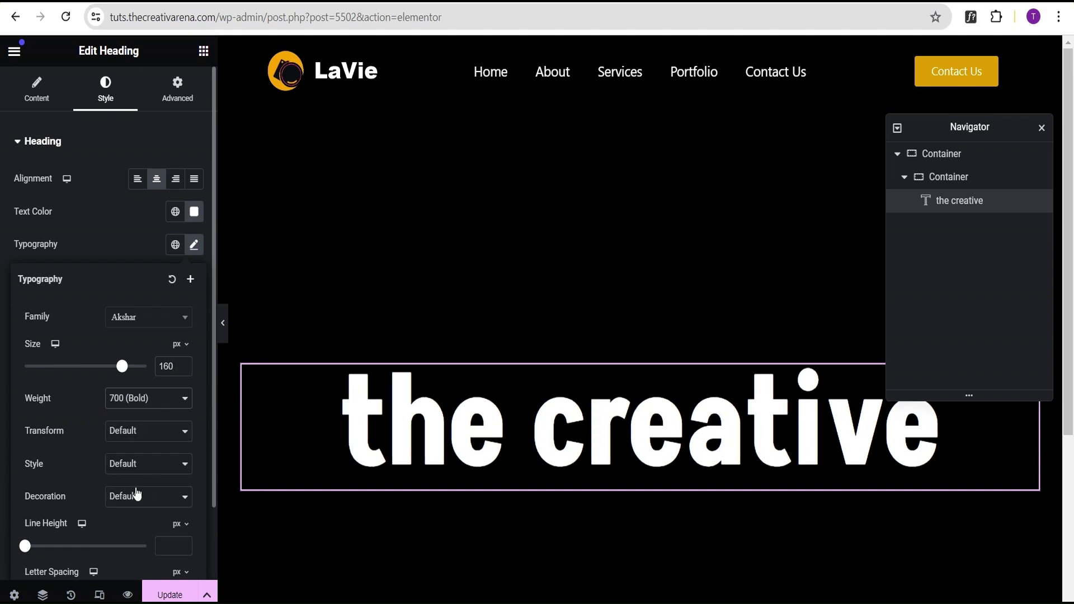
Step: Set the heading's line height to 1.1 em and close the typography settings
scroll(89, 491, "down", 1)
left_click(178, 445)
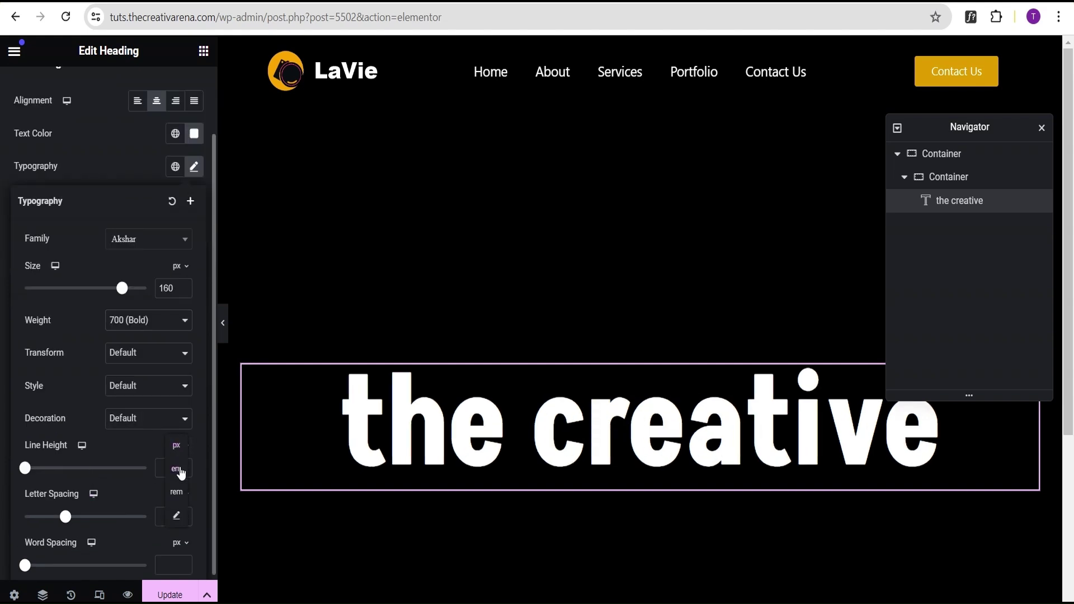
left_click(176, 469)
left_click(168, 467)
type("1.1")
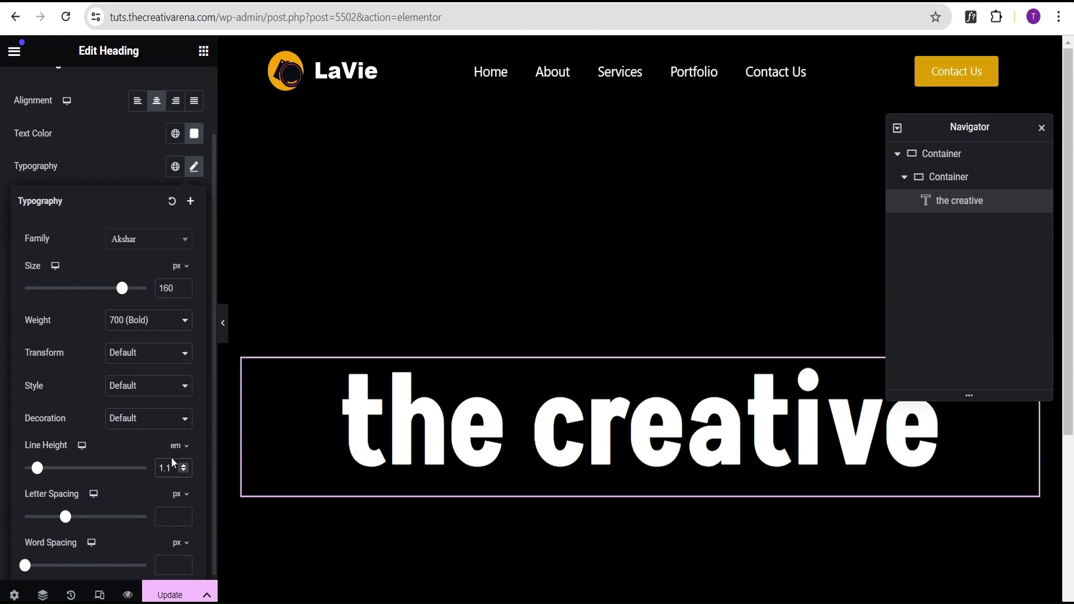
scroll(66, 281, "up", 1)
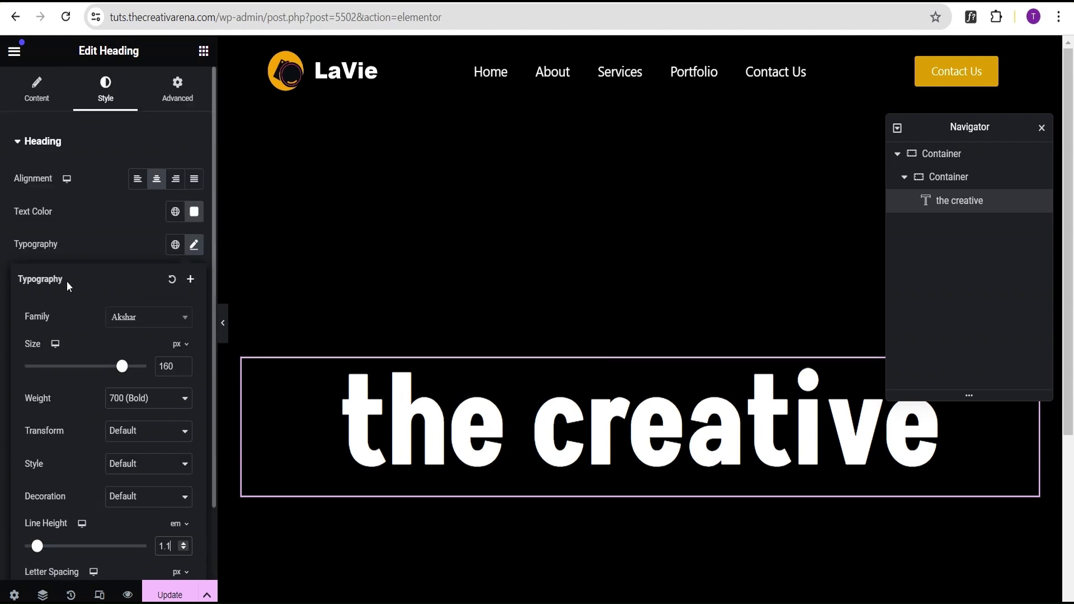
left_click(120, 238)
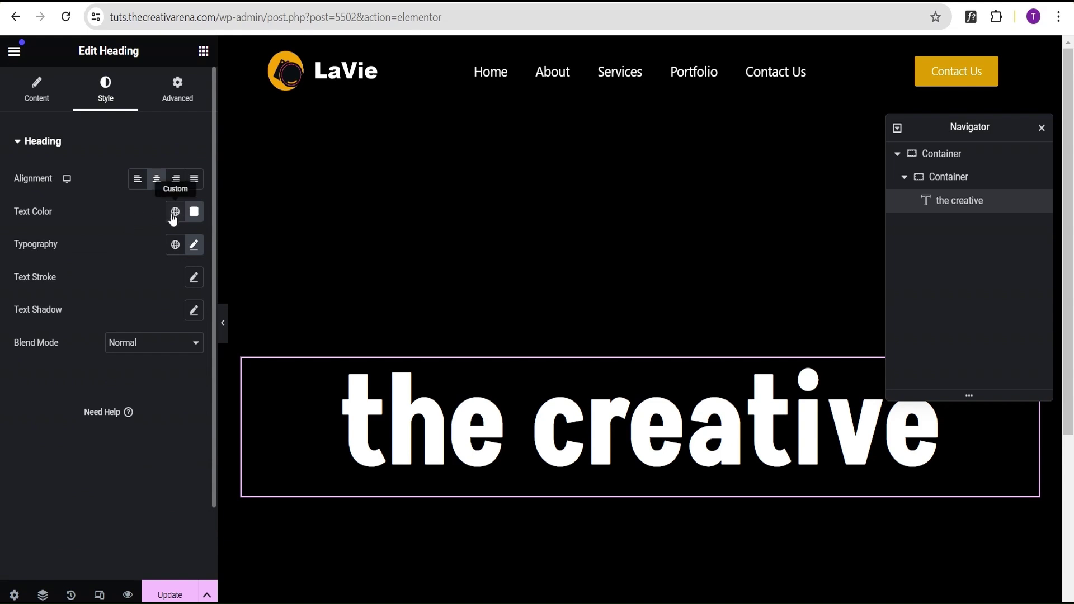
Step: Turn on scrolling effects in the motion effects of "the creative" heading
left_click(181, 100)
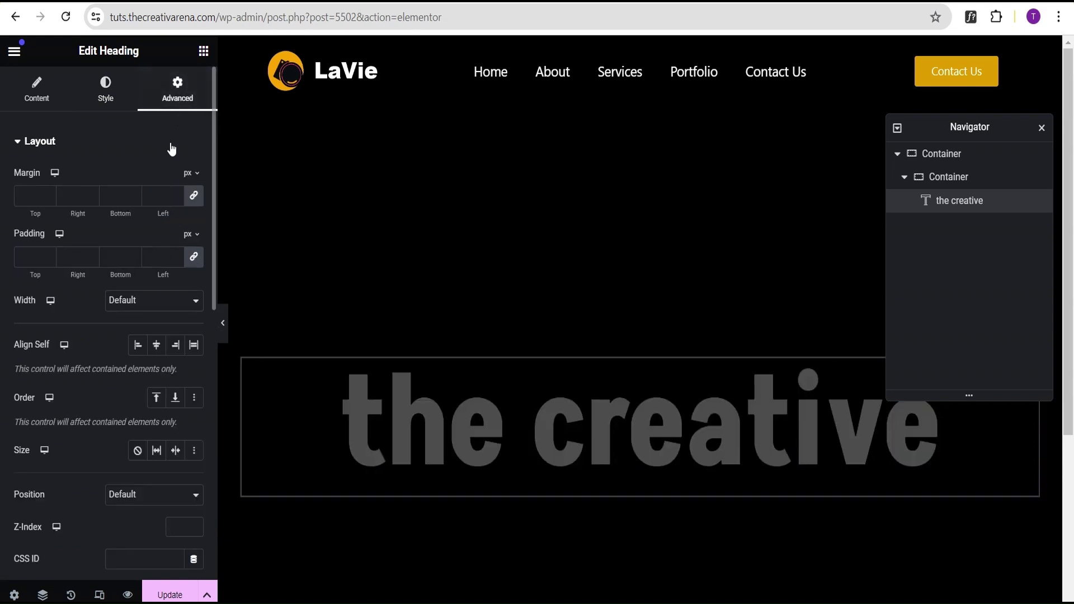
scroll(141, 308, "down", 4)
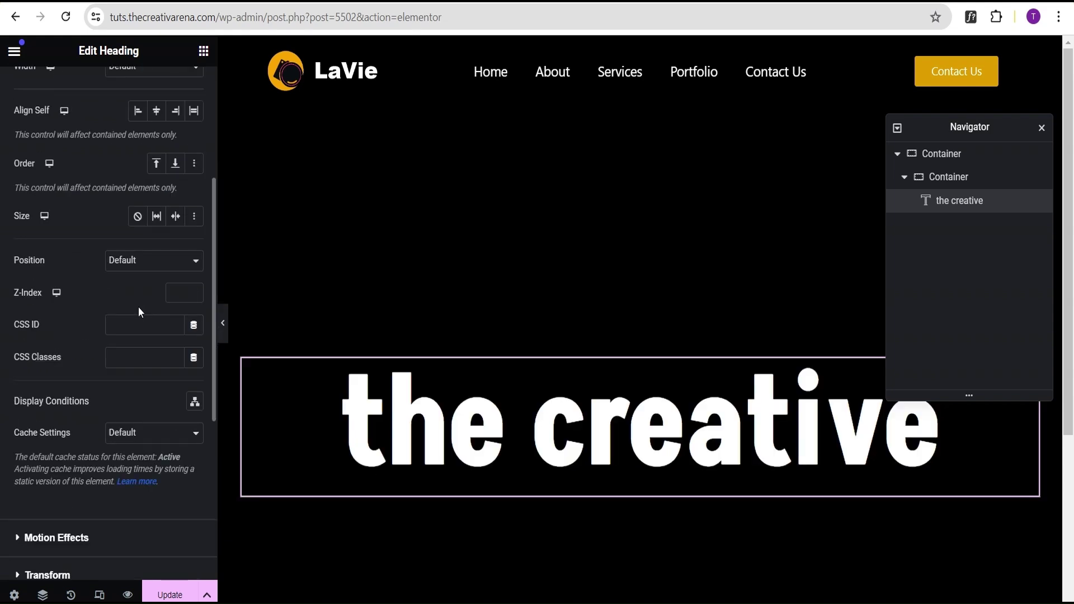
left_click(178, 295)
scroll(143, 358, "down", 5)
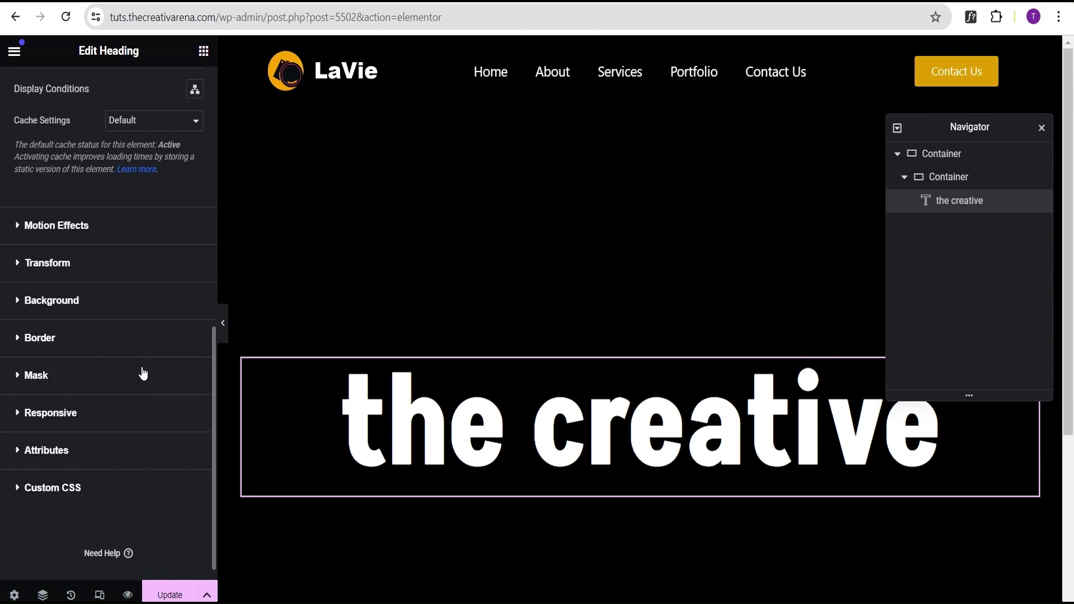
left_click(84, 229)
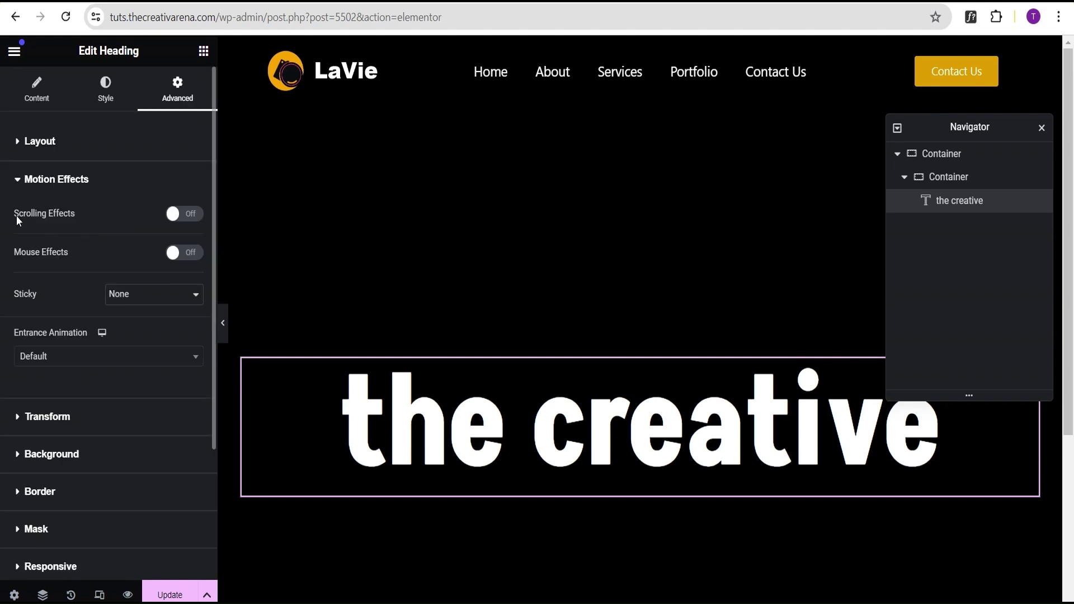
left_click(187, 214)
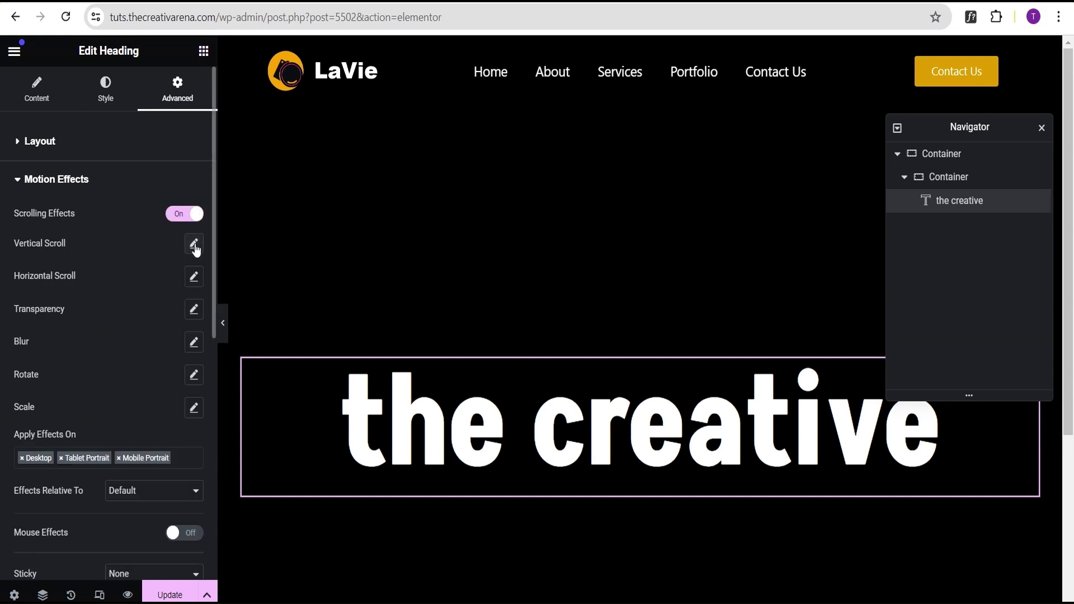
Step: Add an upward vertical scroll effect to the heading with speed 5 and a viewport range of 75% to 100%
left_click(194, 244)
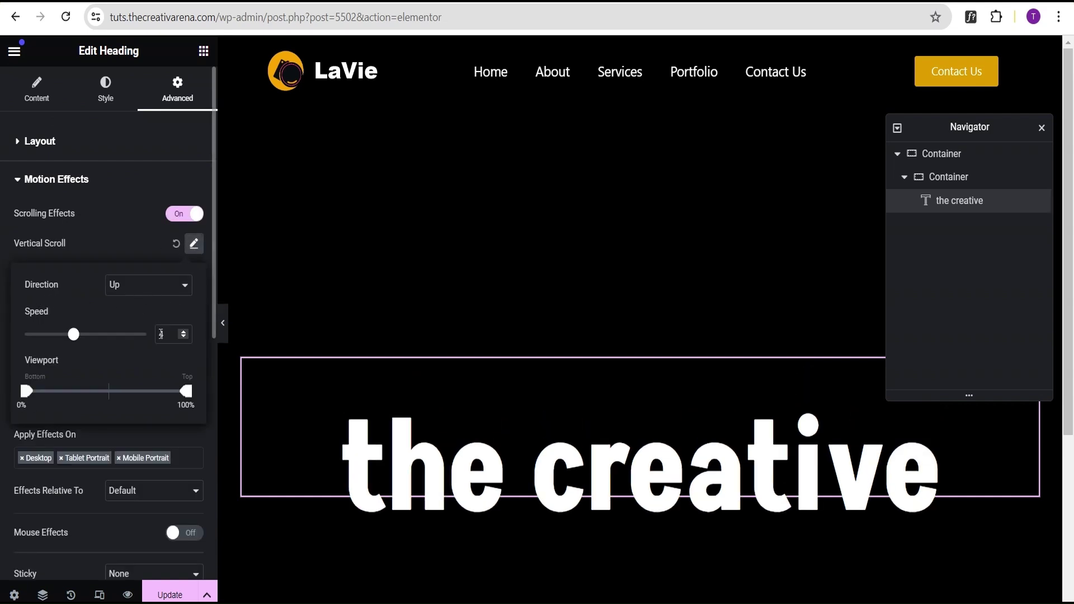
double_click(164, 336)
type("5")
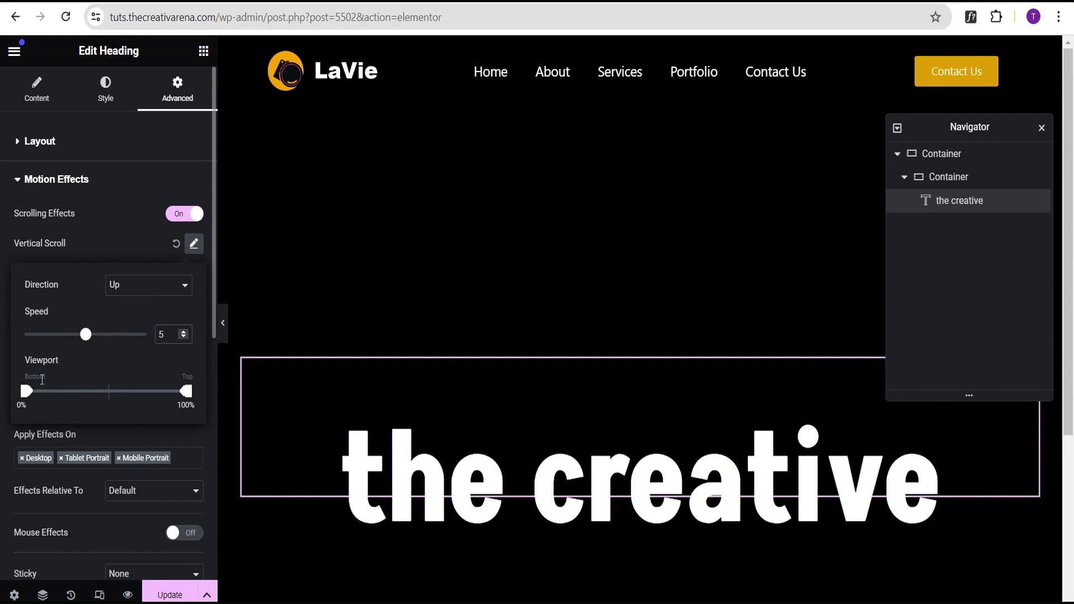
left_click_drag(27, 391, 149, 410)
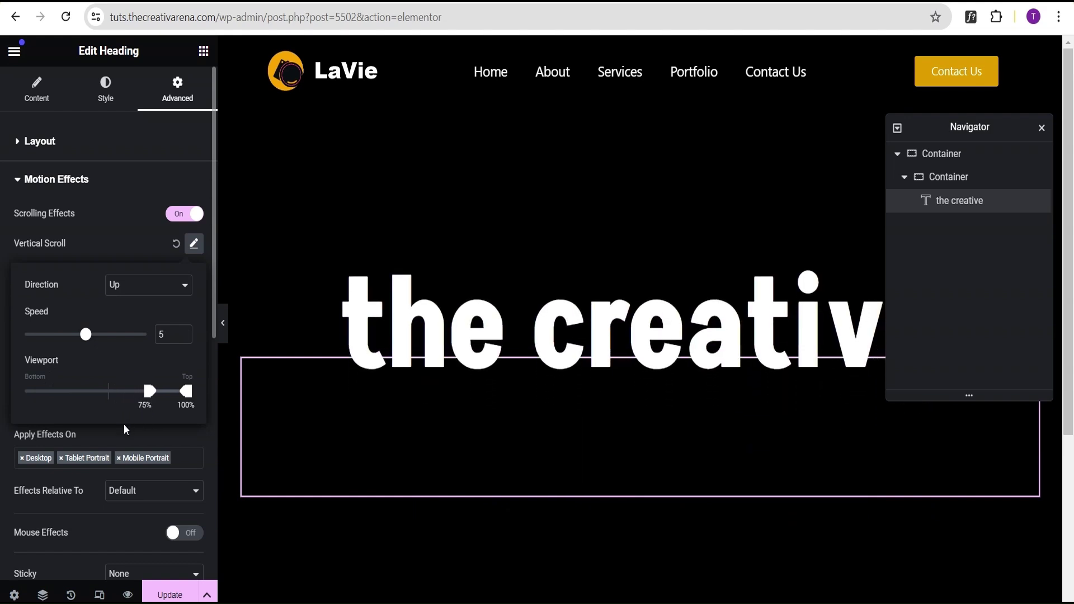
left_click(122, 236)
Step: Add a Scale Up scrolling effect to the heading with speed 10 and a viewport range of 65% to 90%
scroll(130, 259, "down", 1)
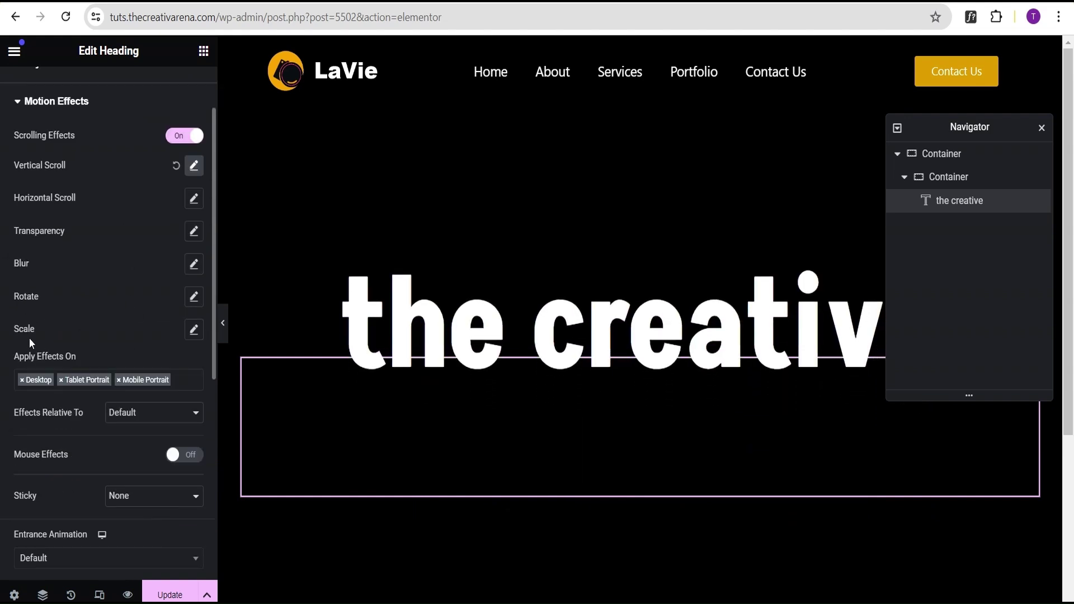
left_click(193, 330)
scroll(112, 364, "down", 2)
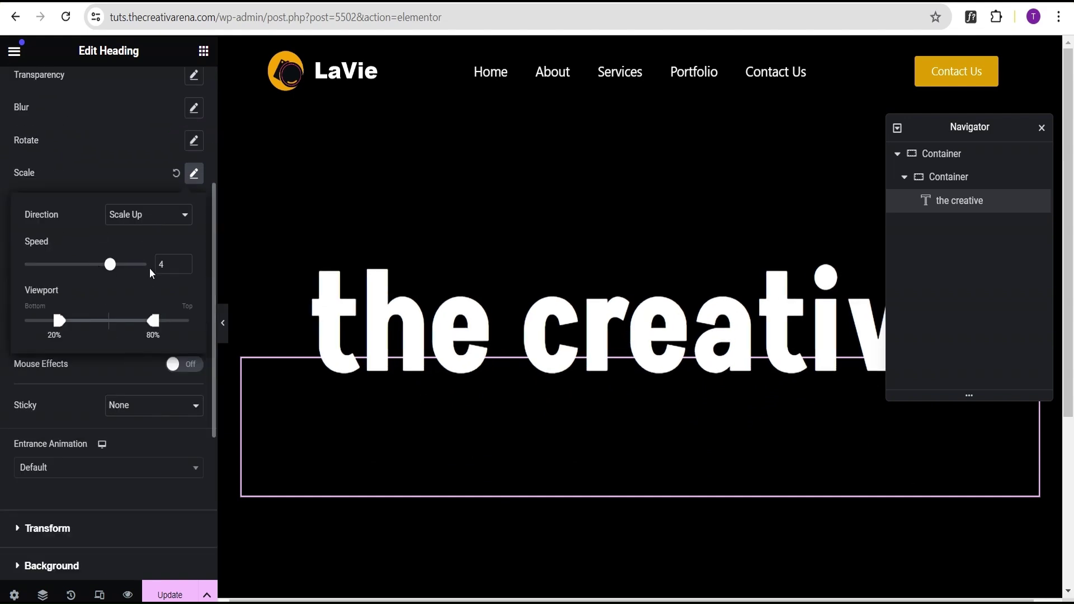
left_click(163, 264)
type("10")
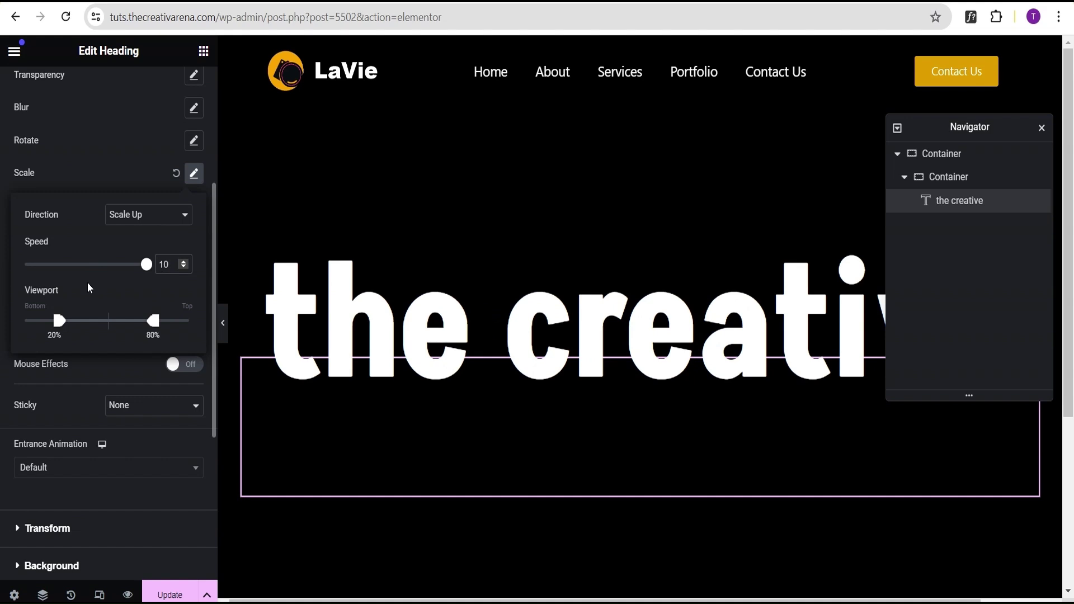
left_click_drag(153, 321, 175, 328)
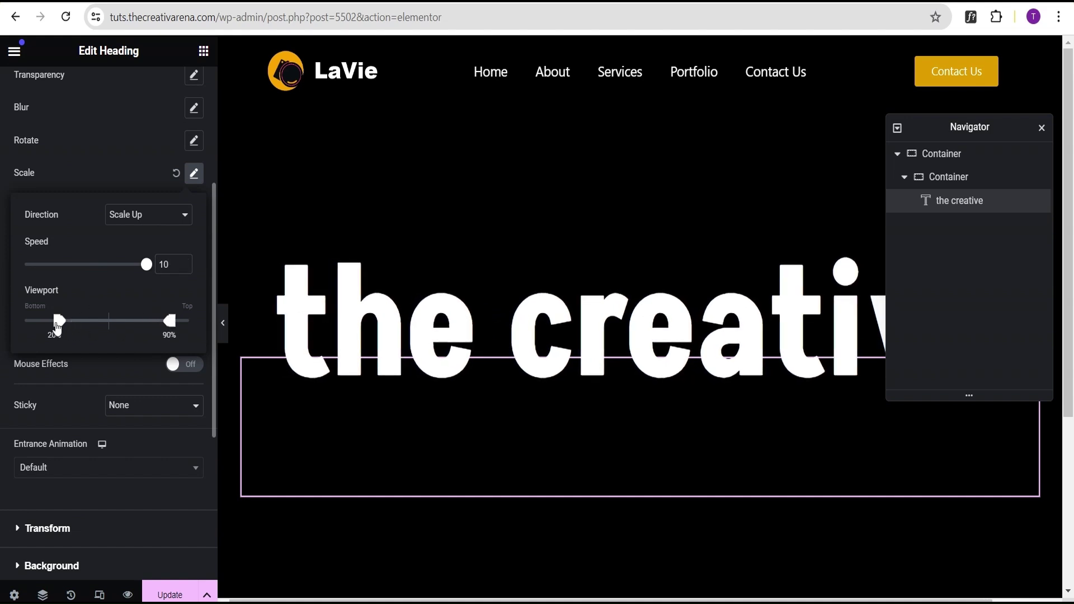
left_click_drag(57, 327, 133, 330)
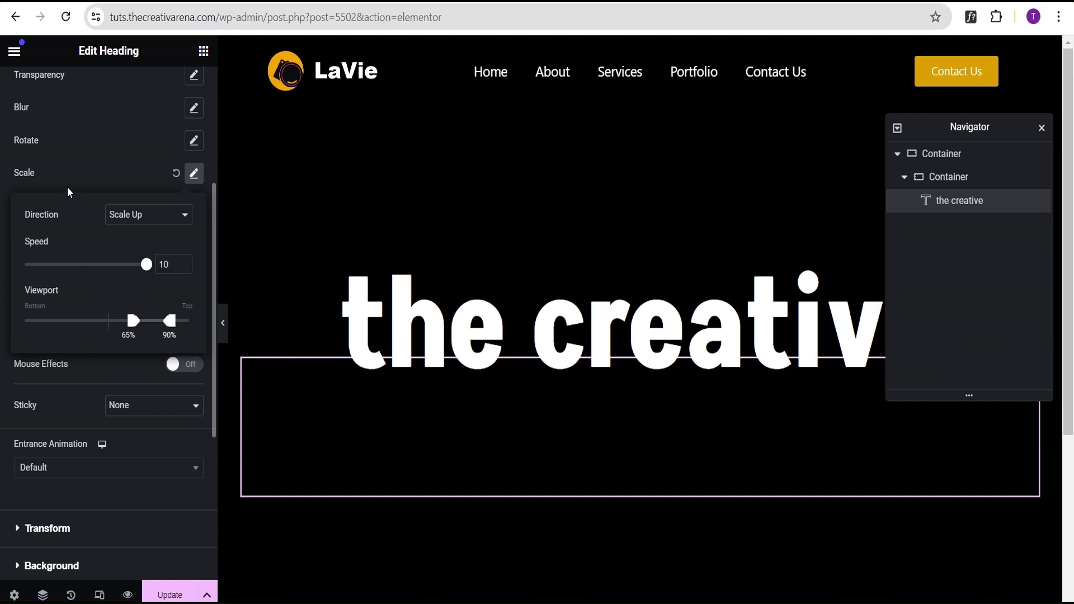
left_click(91, 168)
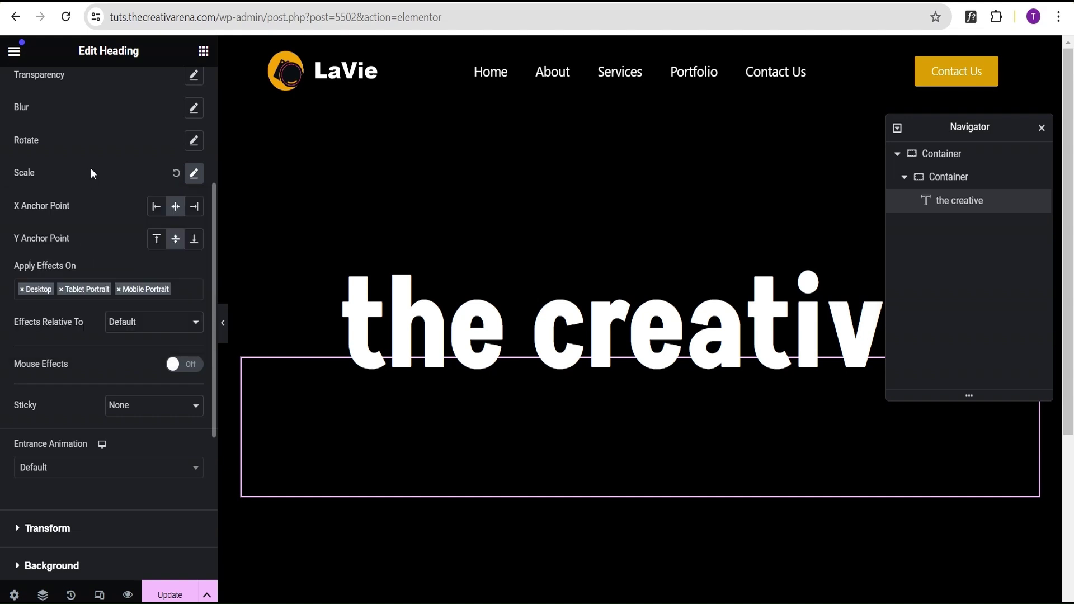
Step: Duplicate "the creative" heading, rename the copy as "web design" and use the same text for its title
right_click(986, 201)
left_click(961, 248)
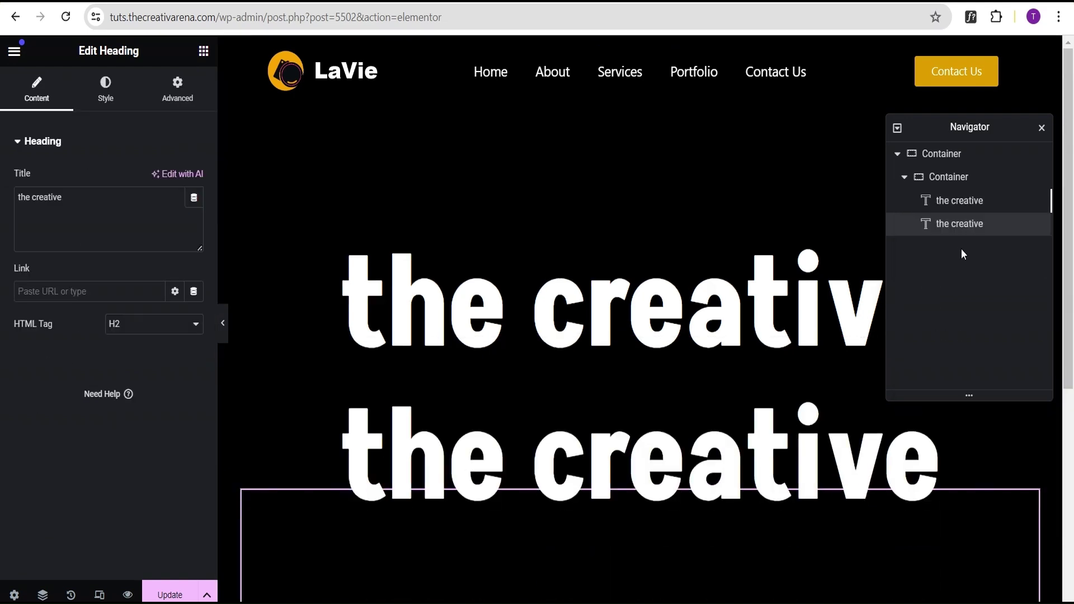
double_click(963, 227)
type("web design")
key("ctrl+a")
key("ctrl+c")
left_click_drag(73, 199, 3, 198)
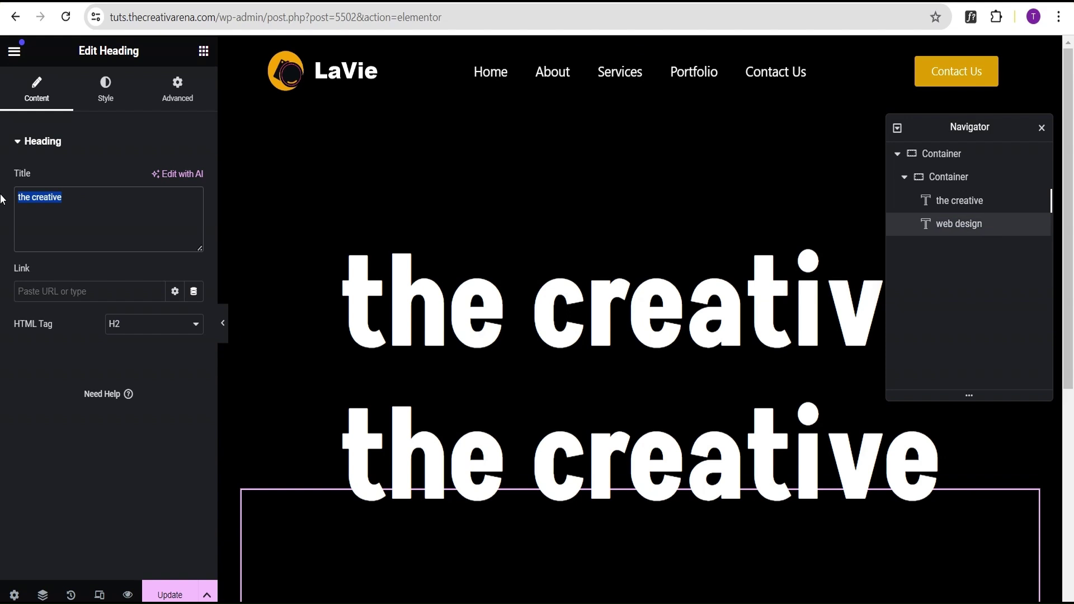
key("ctrl+v")
Step: Set the font weight of the "web design" heading to 100 (Thin)
left_click(106, 89)
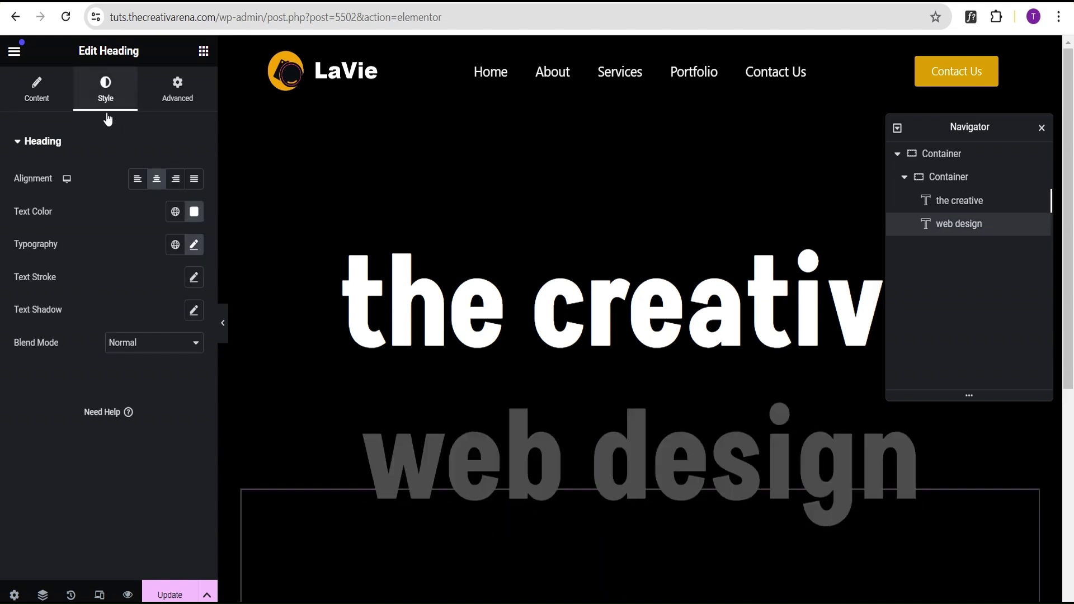
left_click(195, 245)
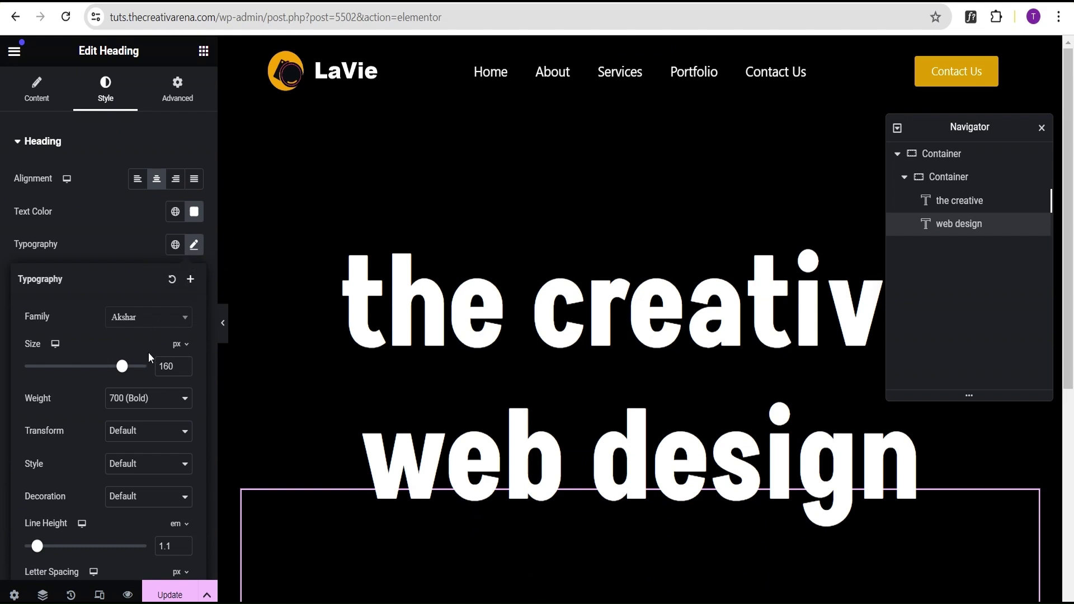
left_click(128, 404)
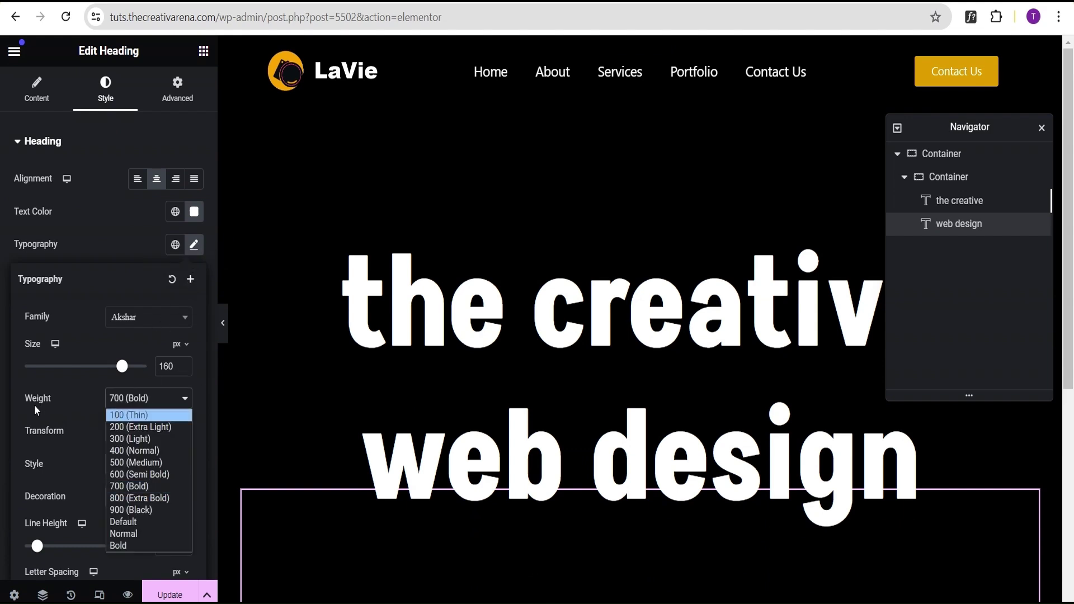
left_click(130, 414)
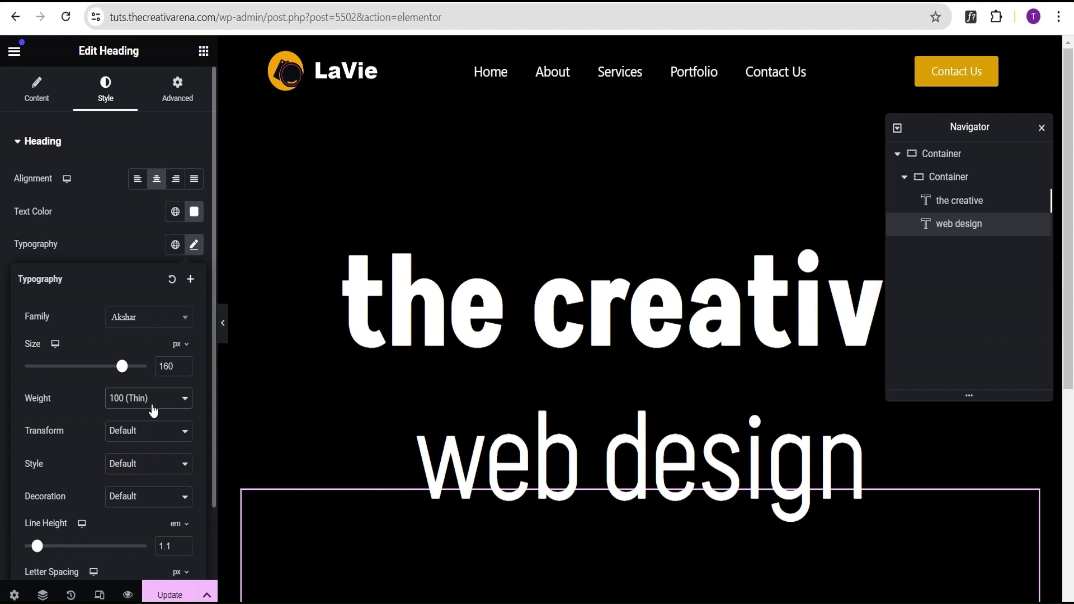
left_click(118, 223)
Step: Duplicate the "web design" heading, rename the copy as "arena" and use the same text for its title
right_click(963, 225)
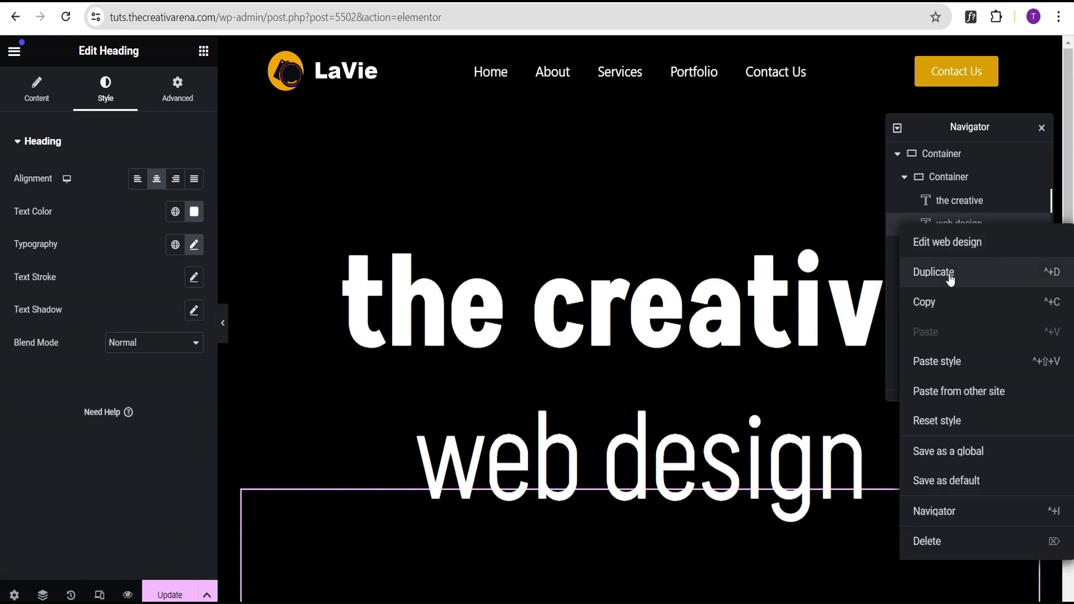
left_click(954, 271)
double_click(956, 248)
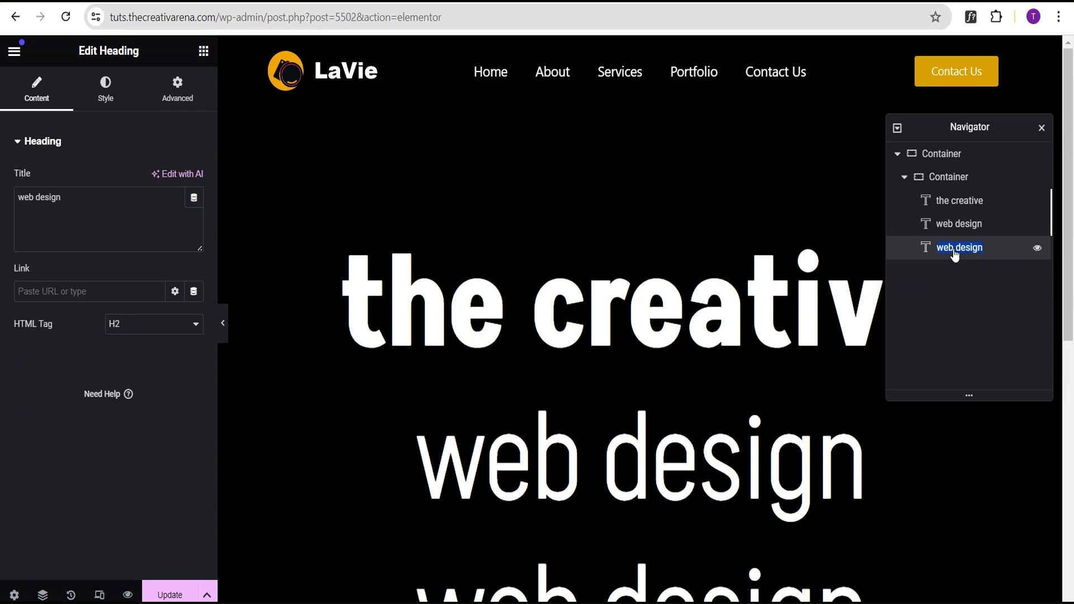
type("arena")
double_click(954, 251)
key("ctrl+c")
triple_click(85, 196)
key("ctrl+v")
Step: Set the typography of the "arena" heading to weight 400 (Normal) and Italic style
left_click(111, 100)
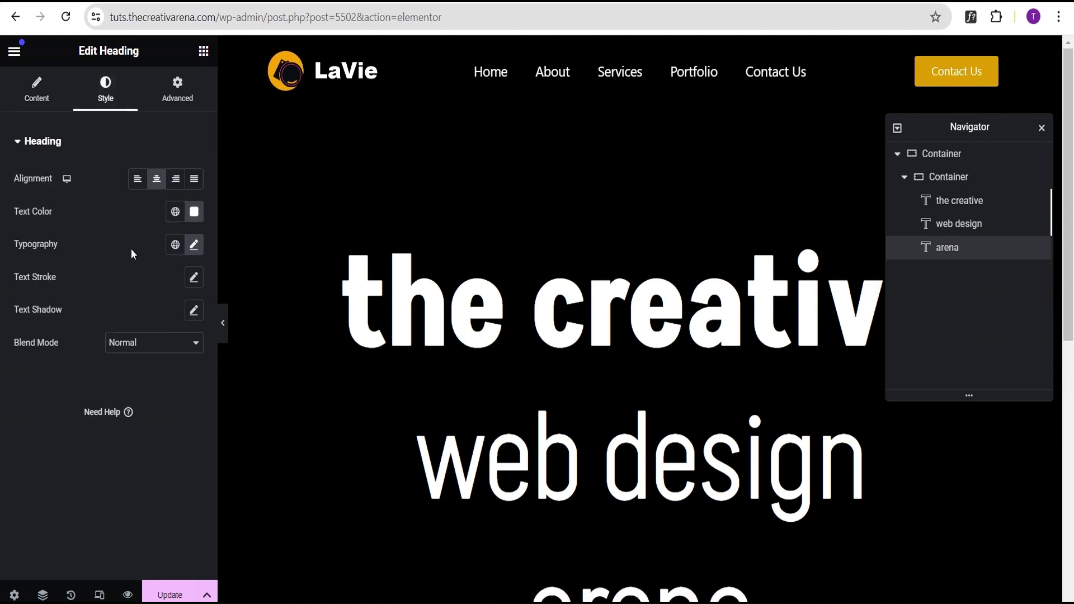
left_click(194, 249)
left_click(111, 399)
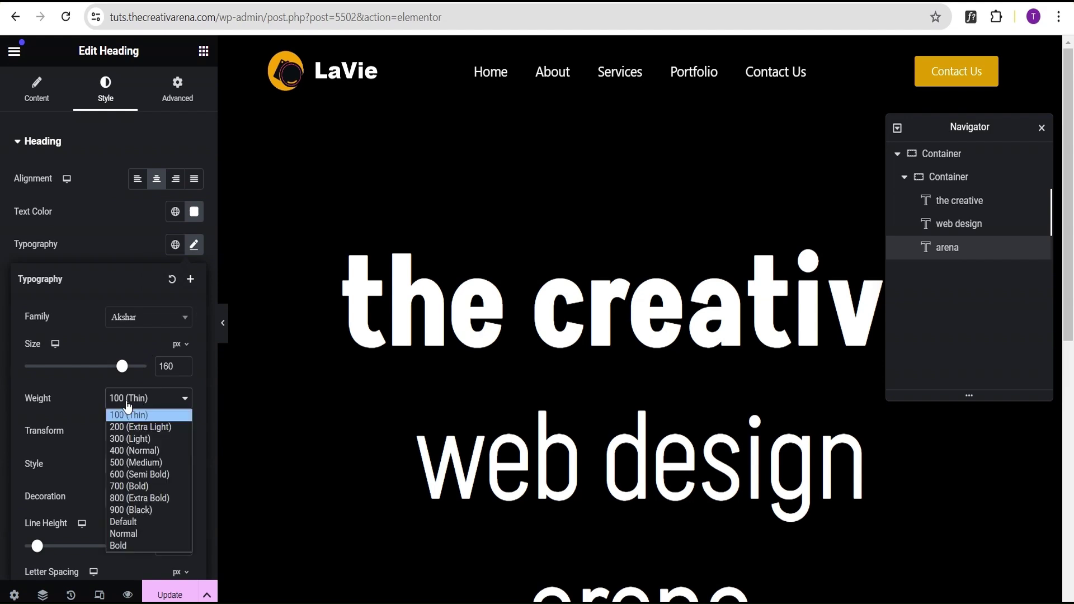
left_click(131, 451)
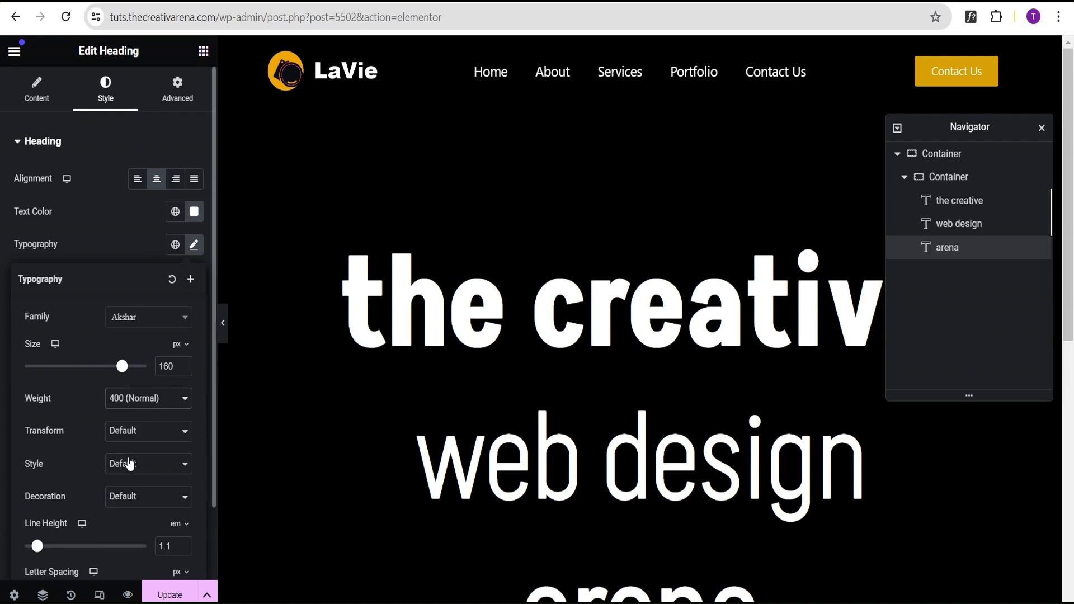
left_click(134, 472)
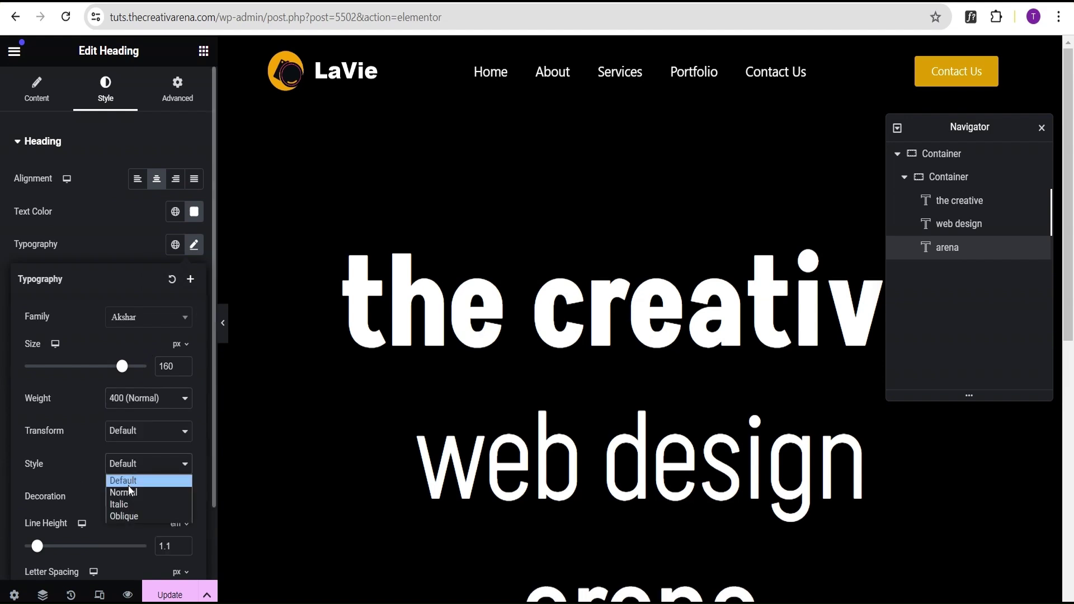
left_click(126, 504)
left_click(95, 216)
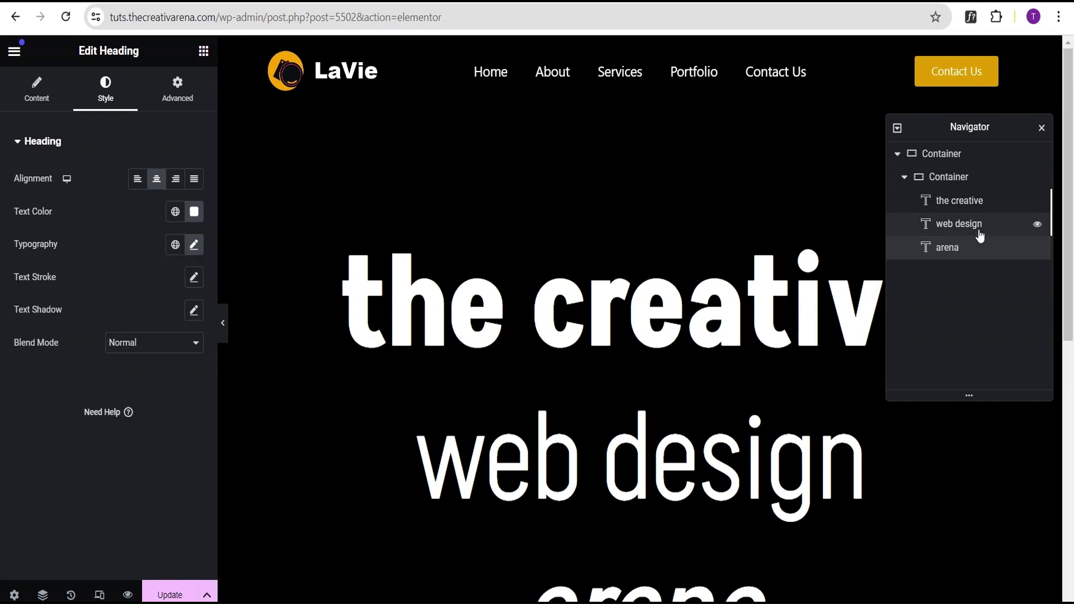
Step: Add an Animated Headline widget to the inner container and place it below the "arena" heading
left_click(202, 50)
type("ani")
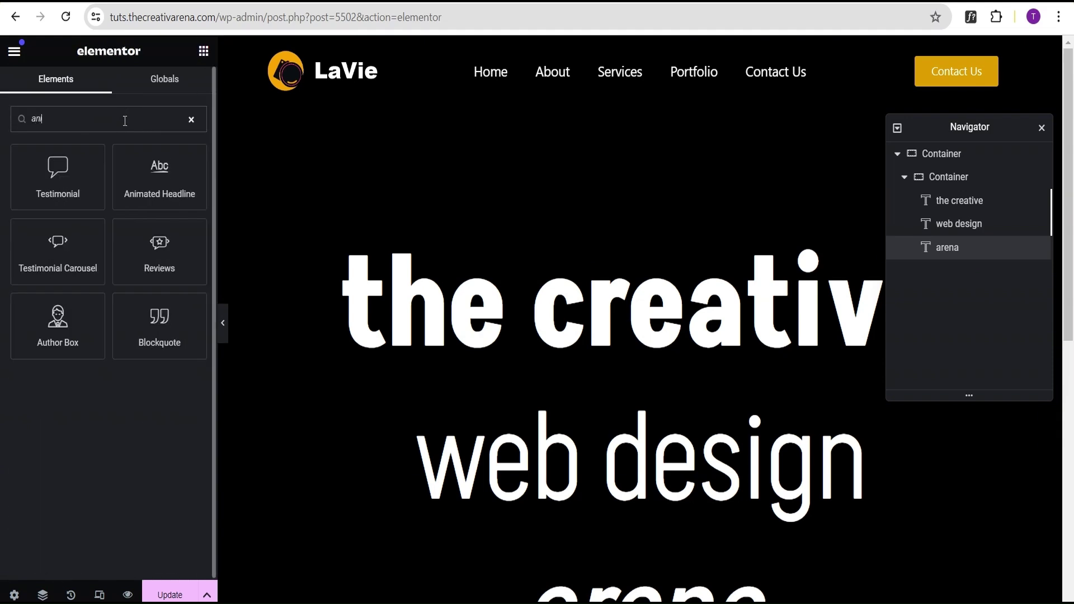
left_click_drag(161, 178, 638, 598)
scroll(636, 498, "down", 5)
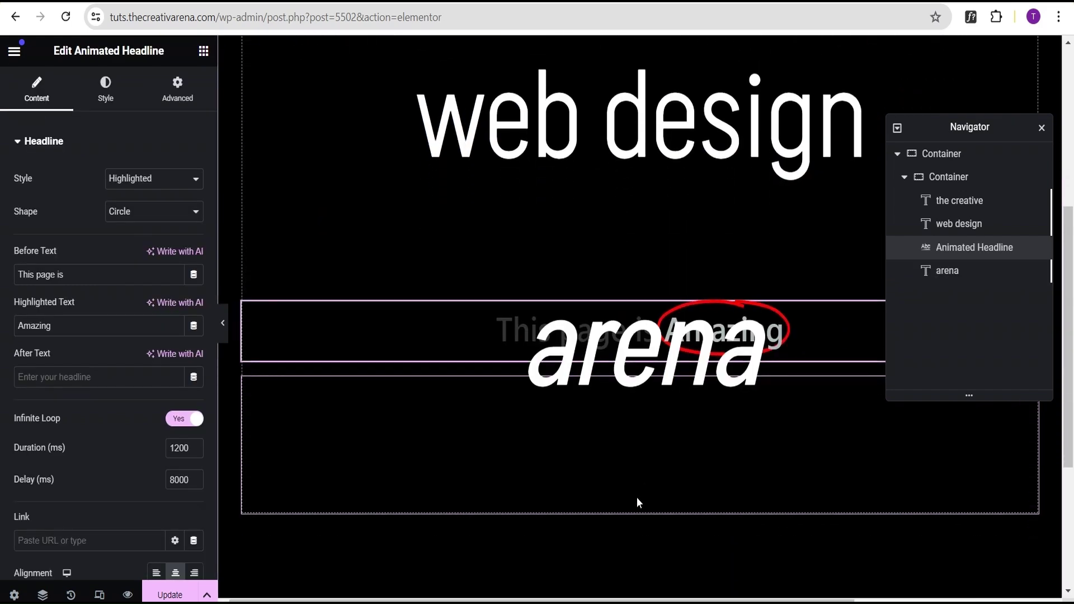
left_click_drag(966, 244, 961, 272)
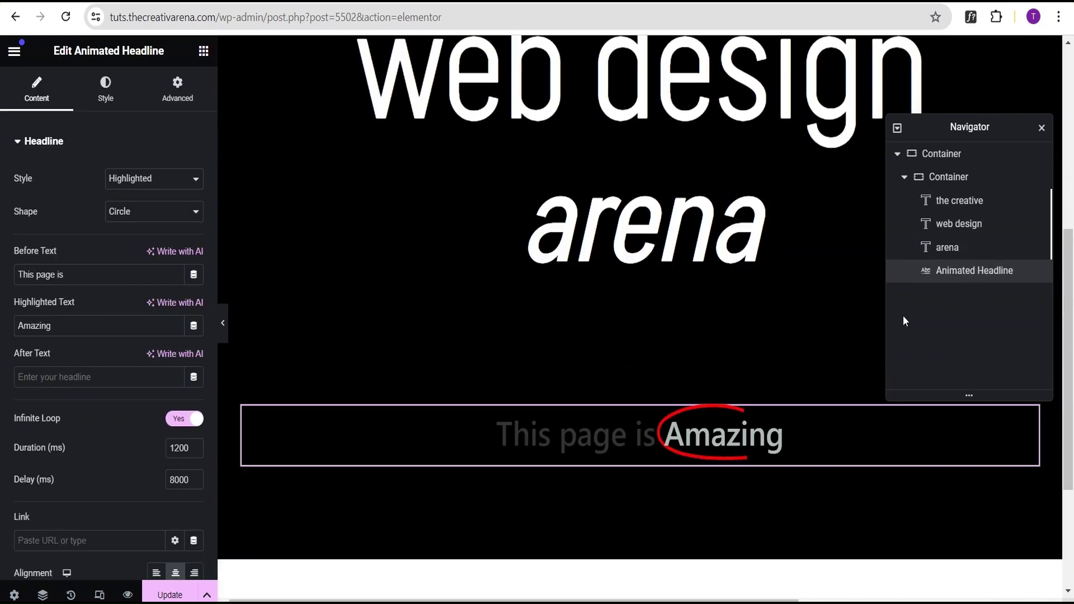
scroll(764, 427, "down", 1)
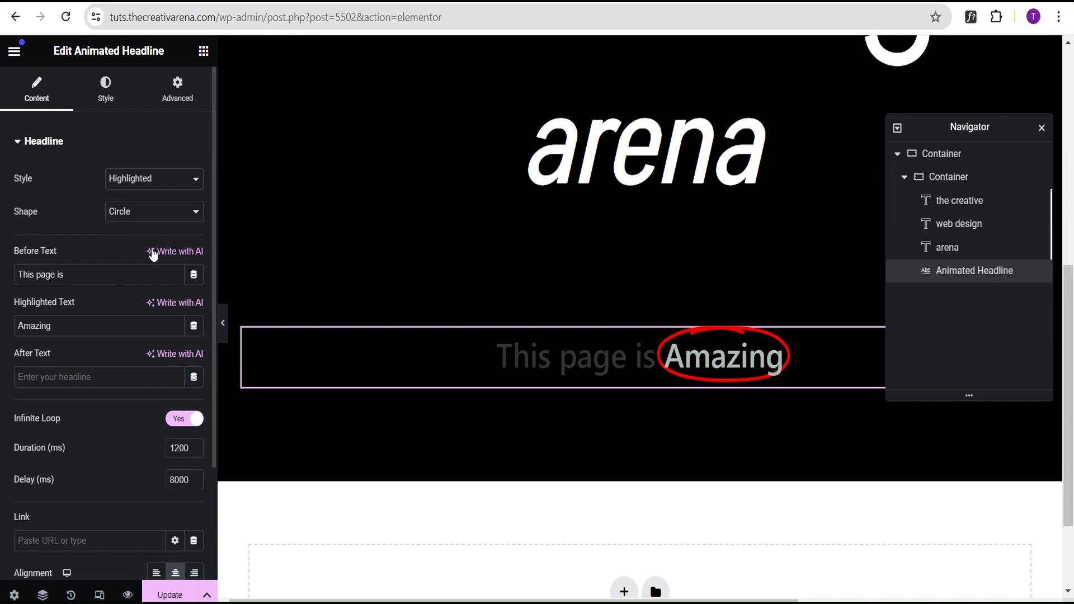
Step: Set the animated headline's shape to Underline Zigzag and reduce its text to only the highlighted word "elmentor"
left_click(131, 212)
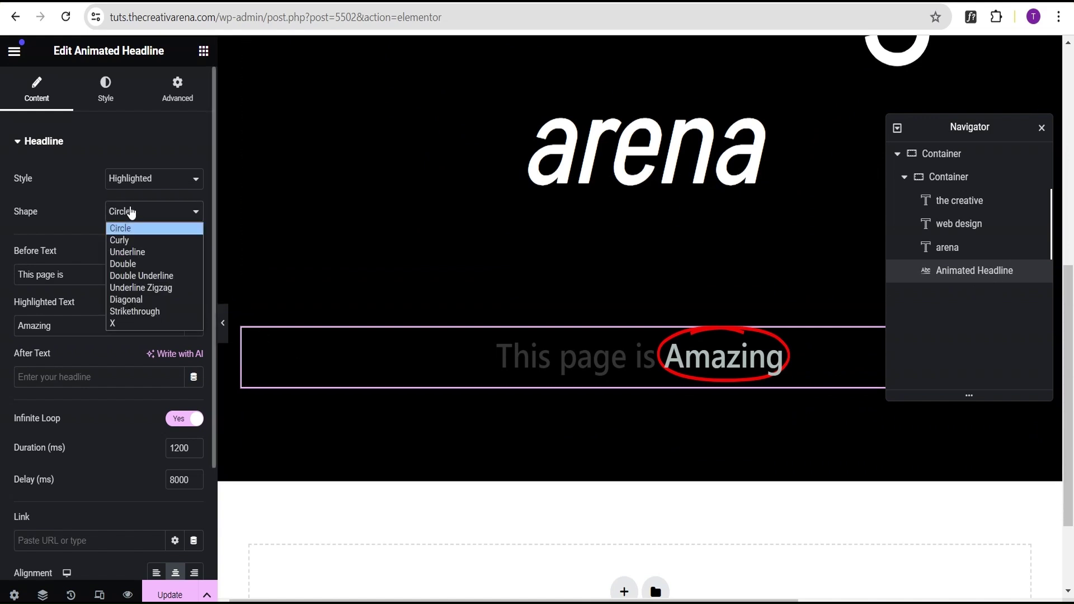
left_click(136, 288)
left_click(79, 281)
key("ctrl+a")
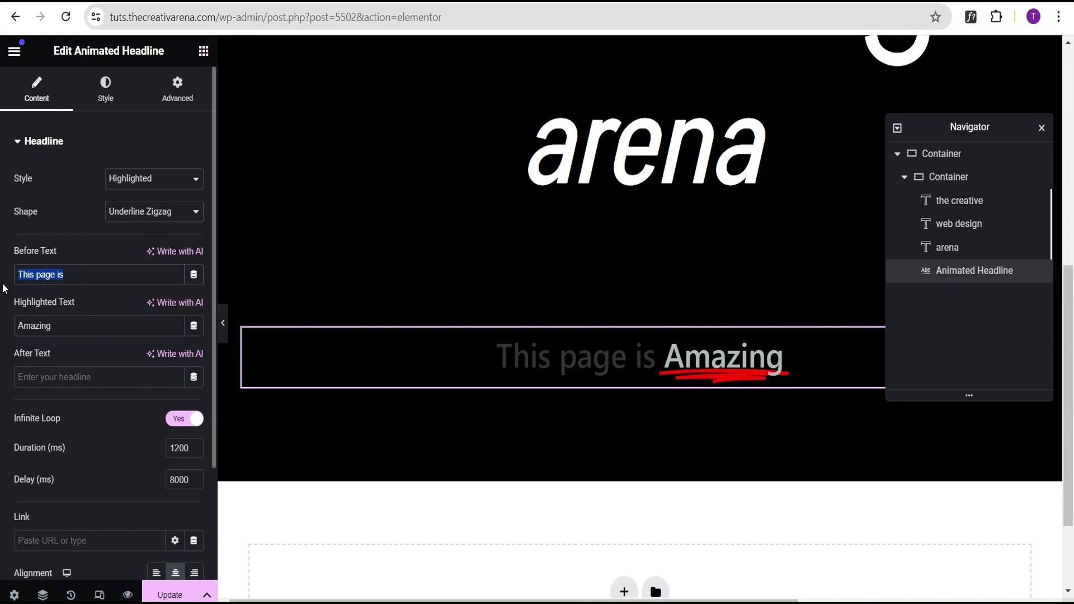
key("BackSpace")
key("Tab")
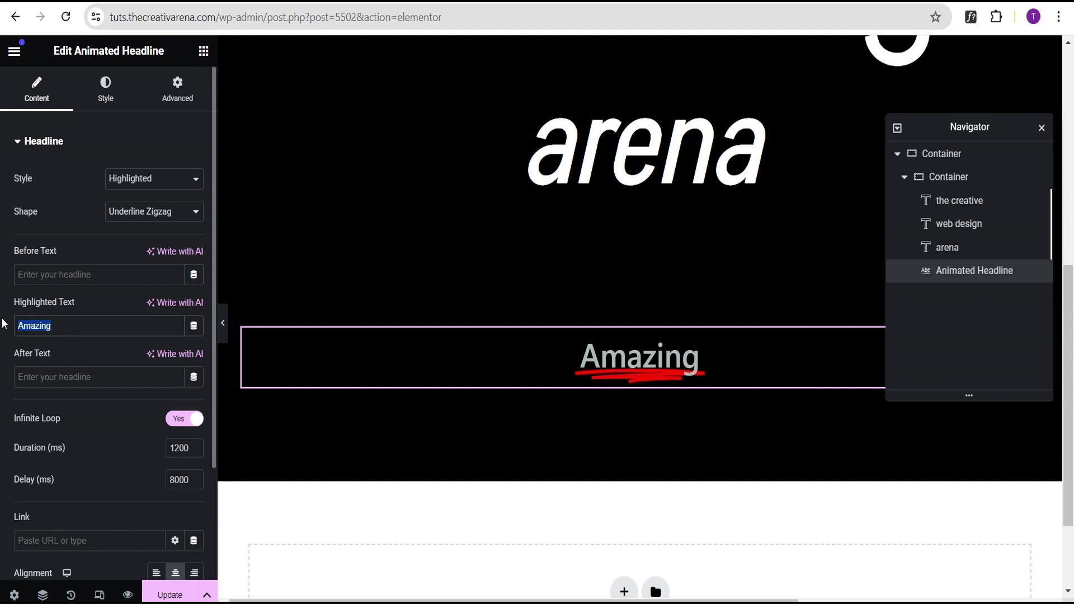
type("elmentor")
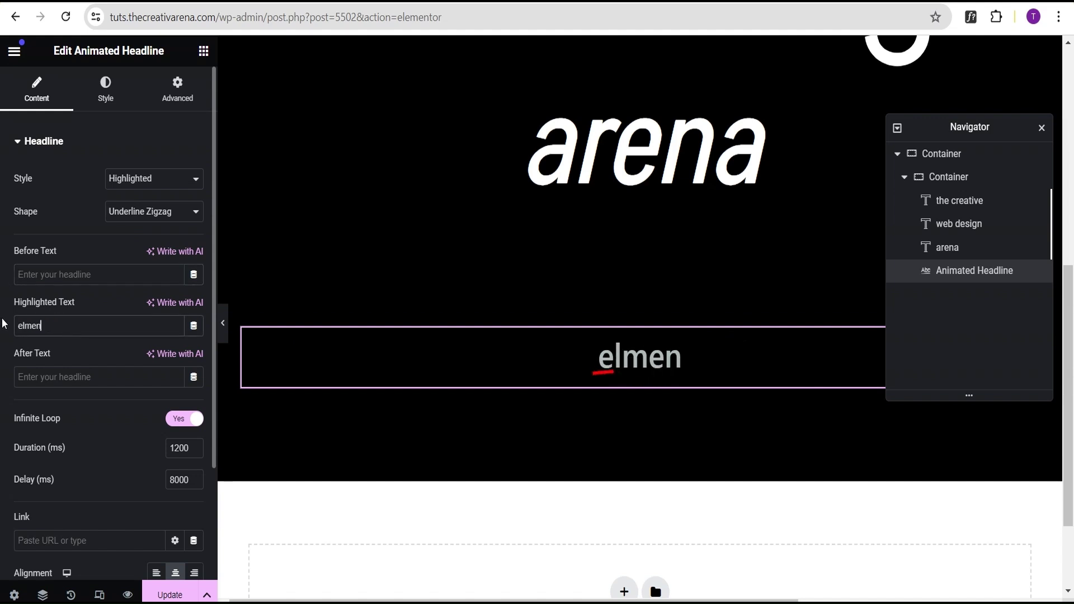
Step: Add "pro" as the animated headline's after text and turn off its infinite loop
left_click(34, 380)
type("pro")
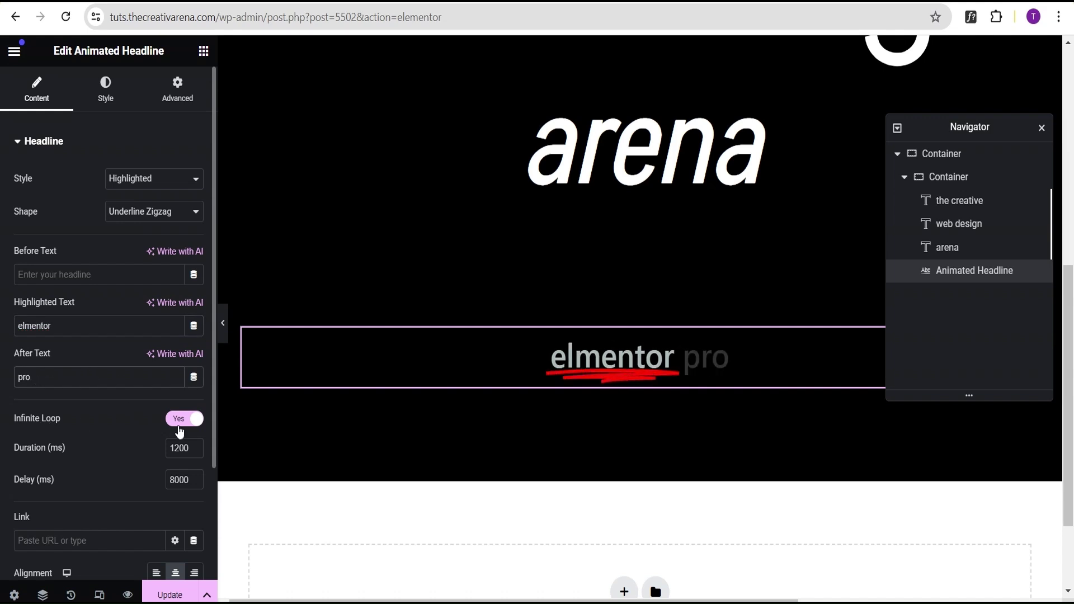
left_click(180, 421)
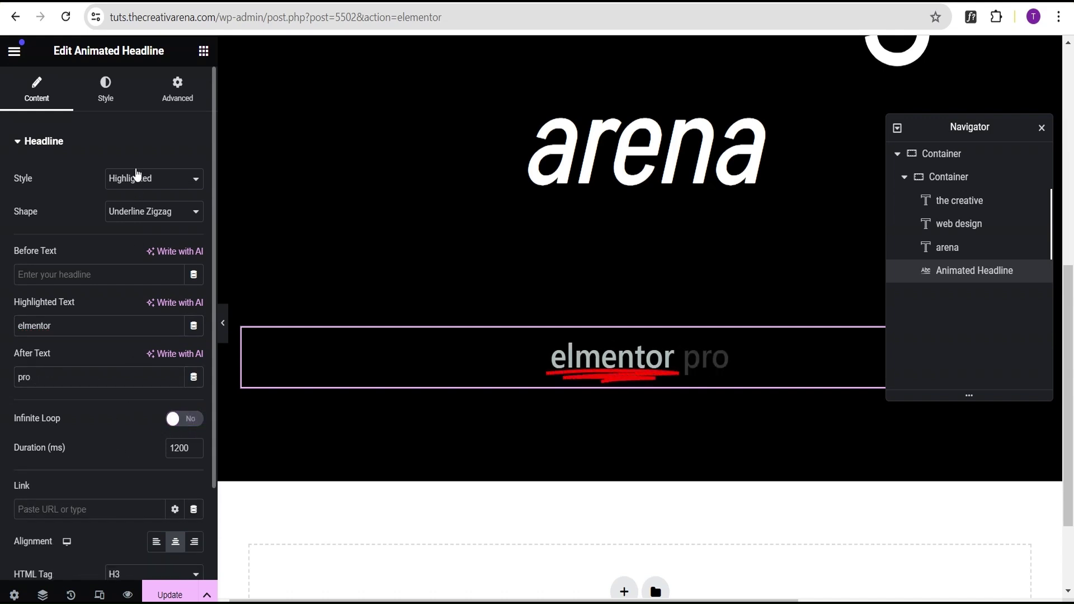
Step: Style the headline's zigzag underline shape with white color and a width of 3 px
left_click(105, 88)
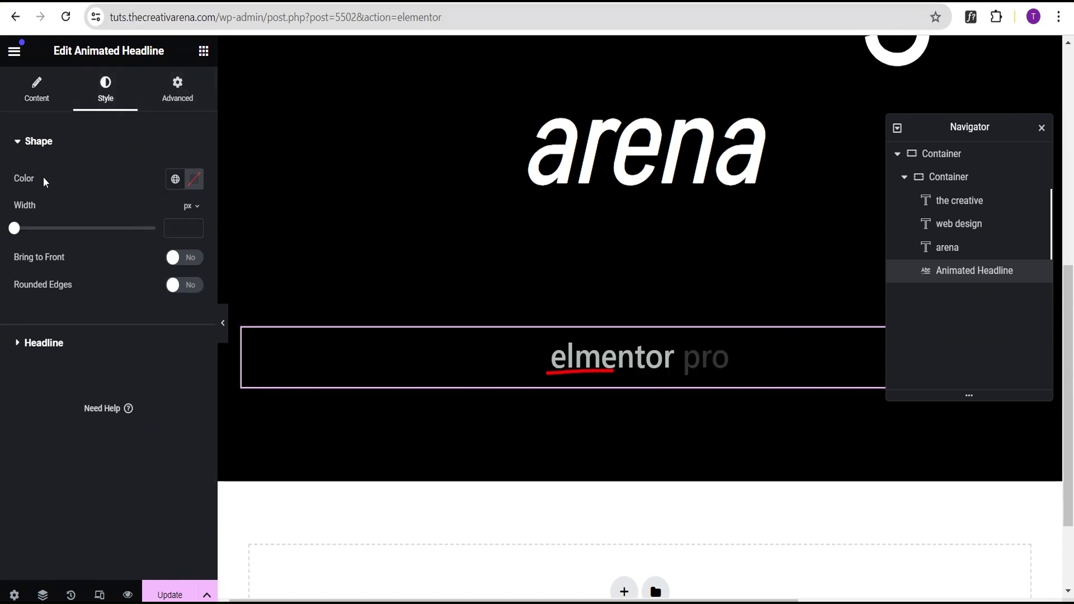
left_click(194, 179)
left_click(193, 357)
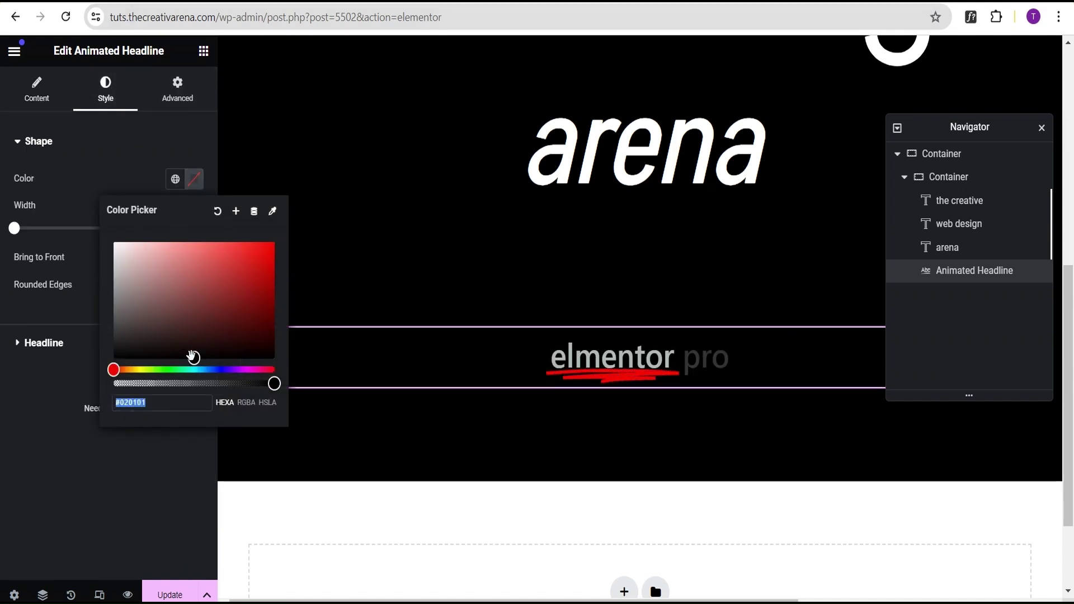
left_click_drag(193, 357, 96, 213)
left_click(72, 195)
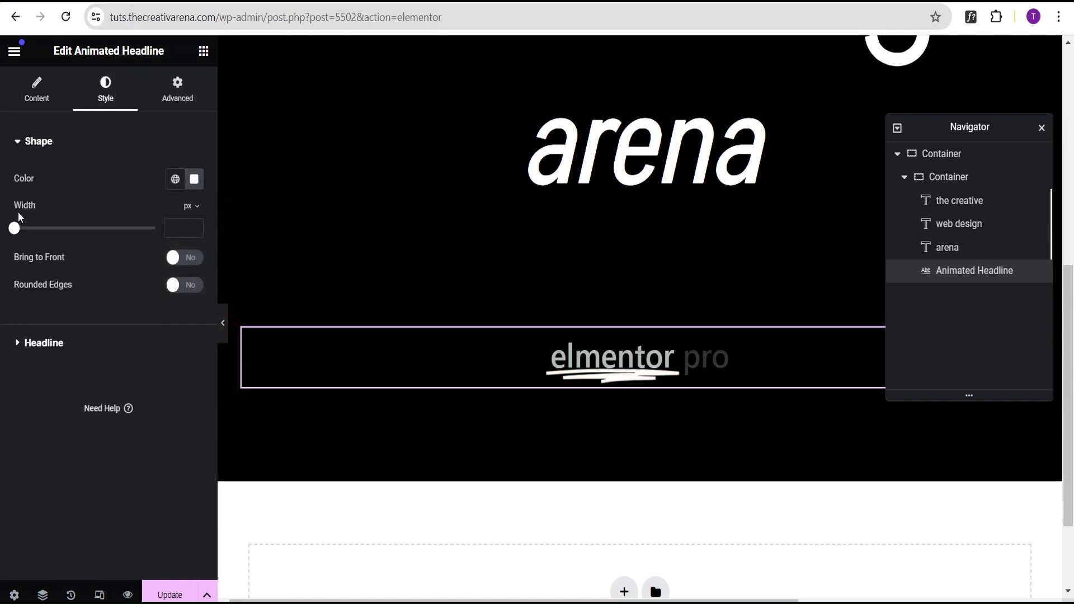
left_click(178, 228)
type("3")
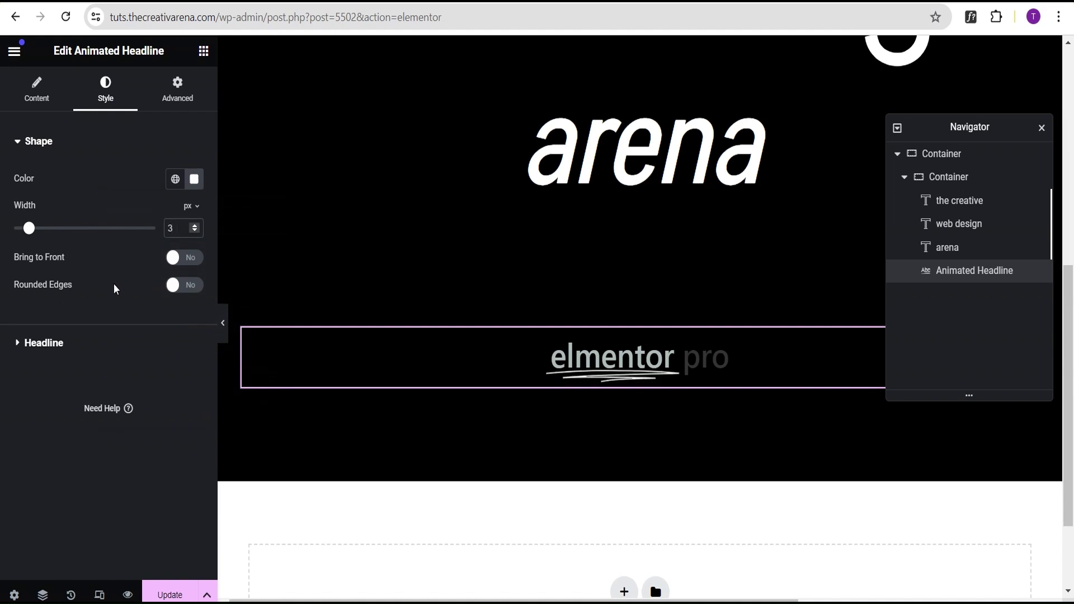
Step: Set the main headline text color to white for the "pro" part
left_click(73, 338)
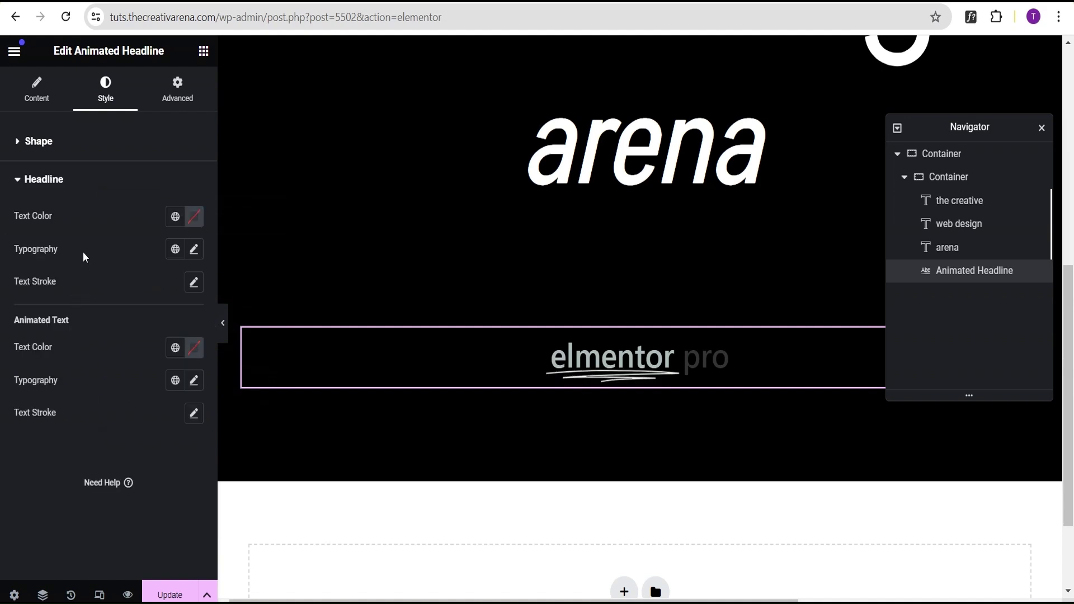
left_click(195, 218)
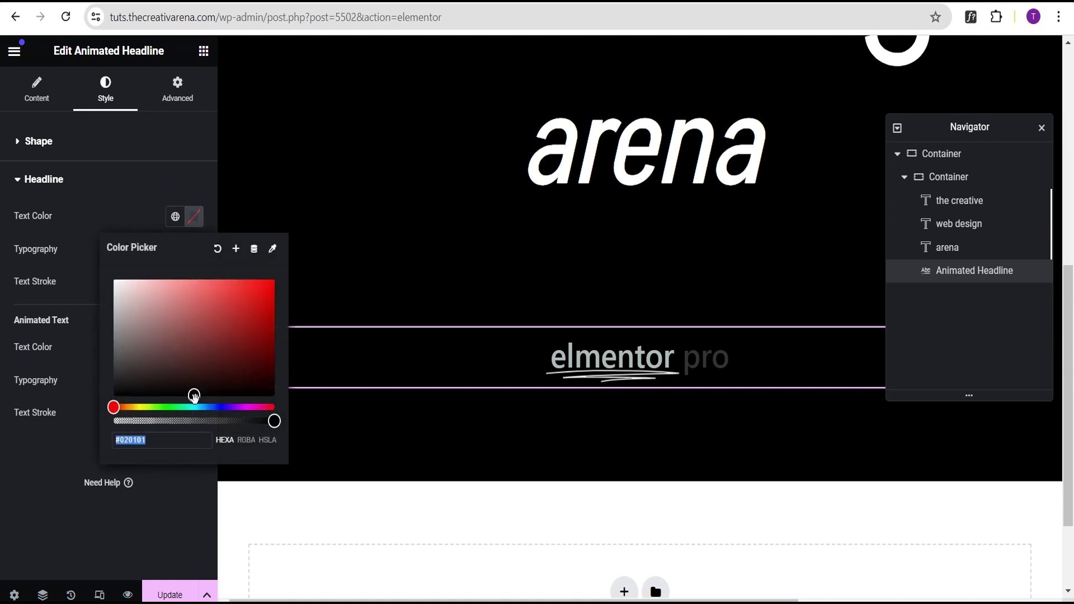
left_click_drag(194, 398, 102, 253)
left_click(56, 233)
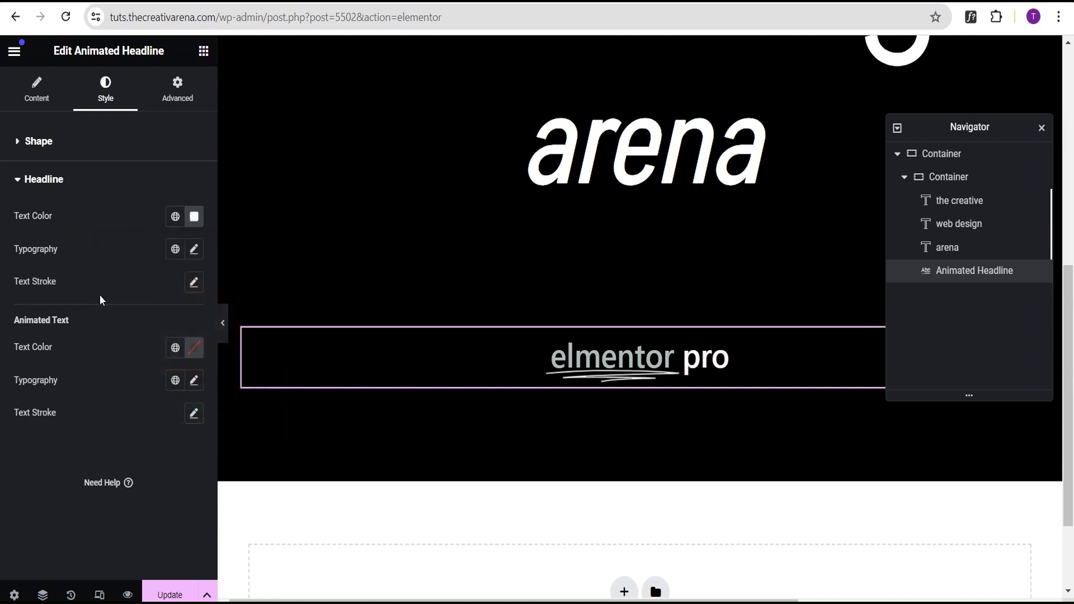
Step: Set the main headline typography to the Akshar font family at a size of 160 px
left_click(194, 250)
left_click(145, 325)
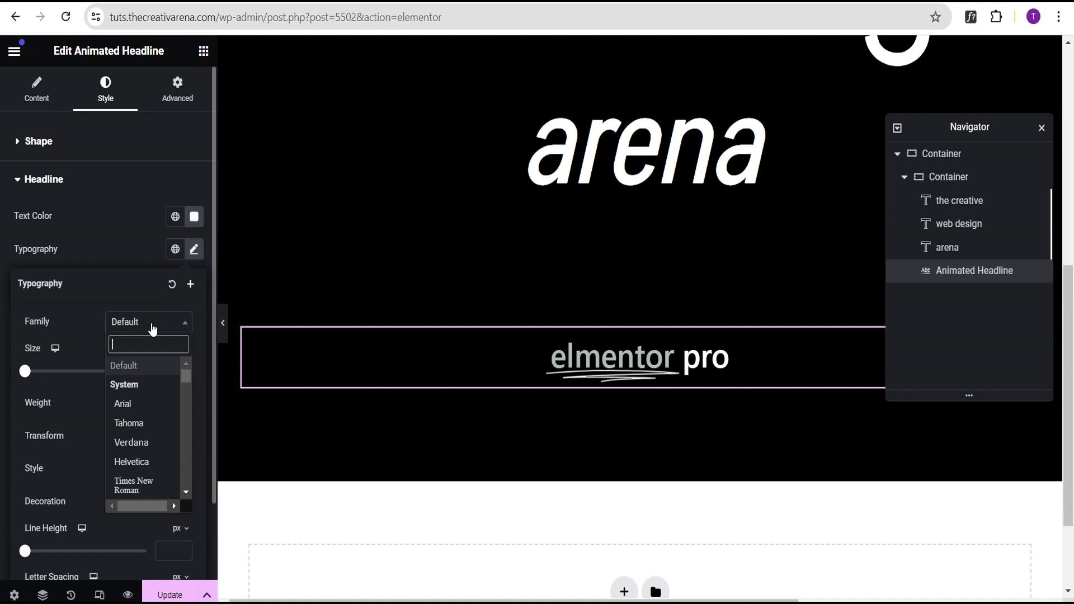
type("aksh")
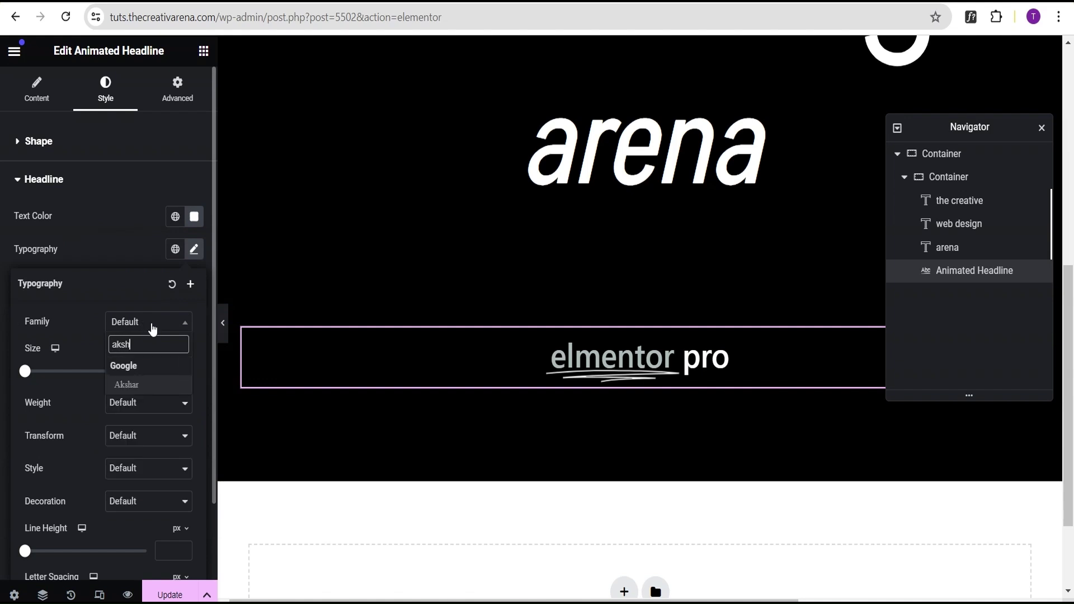
left_click(137, 386)
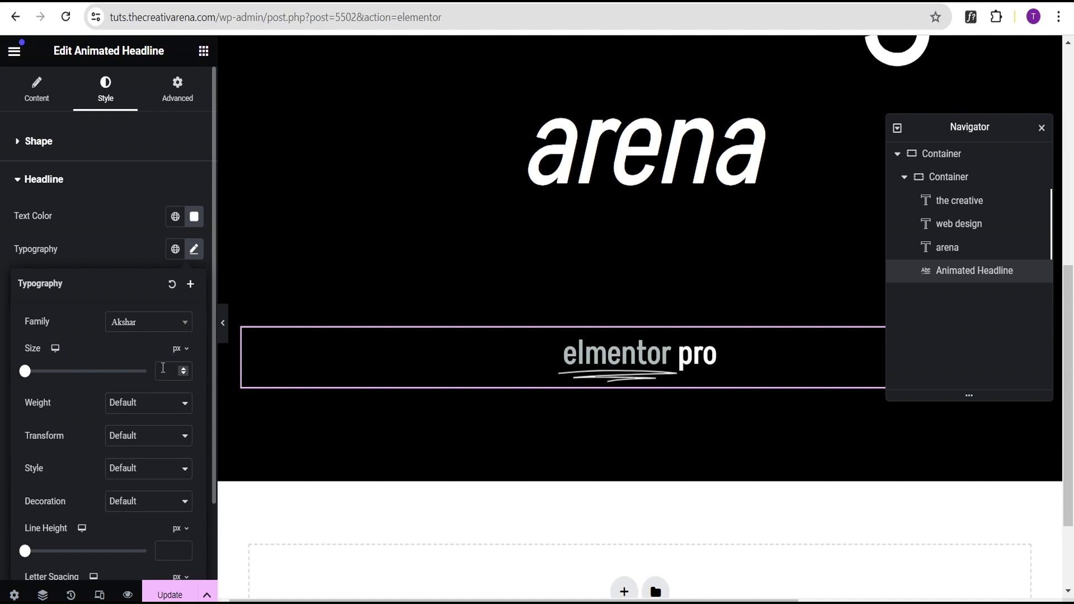
left_click(183, 368)
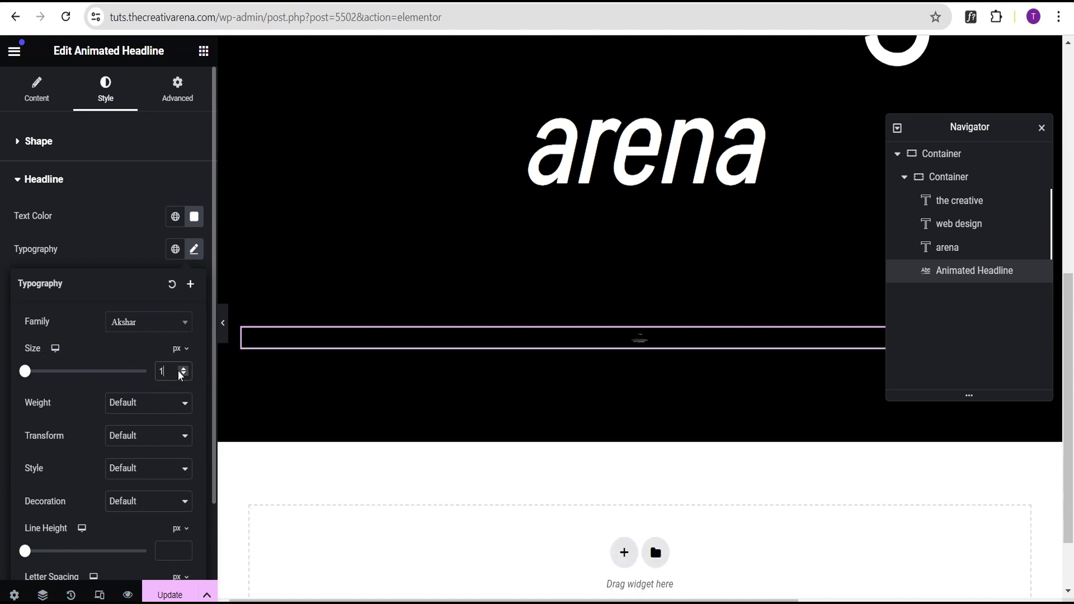
type("60")
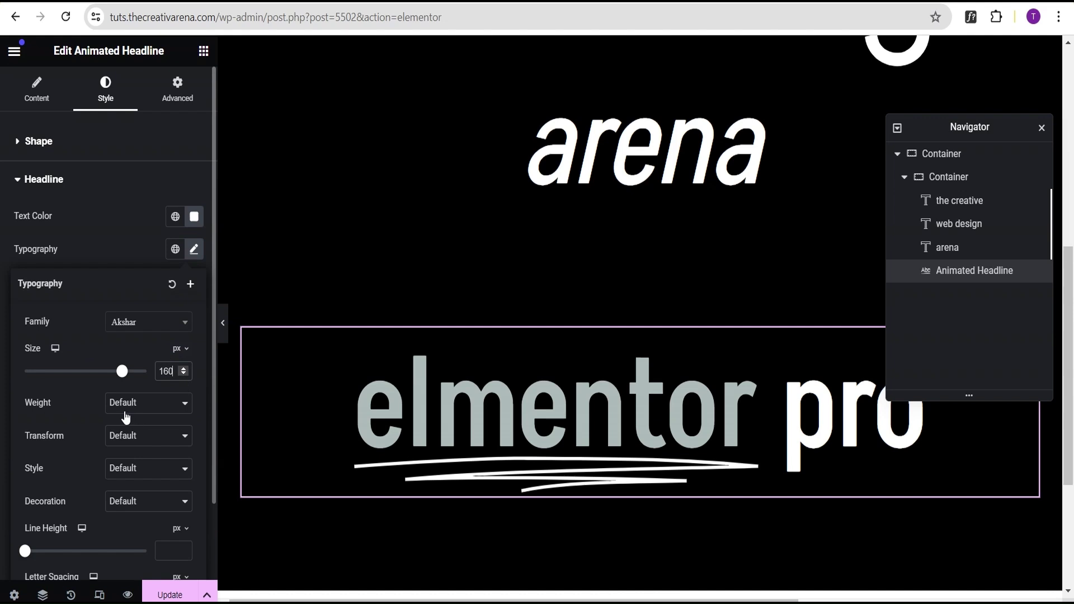
Step: Set the main headline's font weight to 100 (Thin)
scroll(87, 423, "down", 2)
left_click(137, 329)
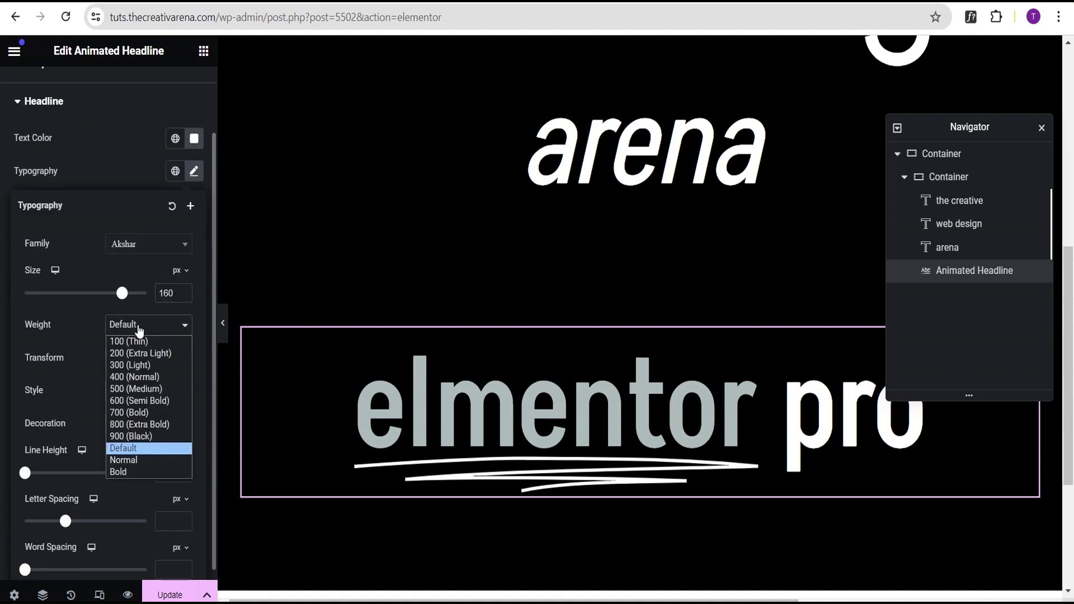
key("Up")
key("Up")
key("Up")
key("Up")
key("Up")
key("Up")
key("Up")
key("Up")
key("Up")
key("Return")
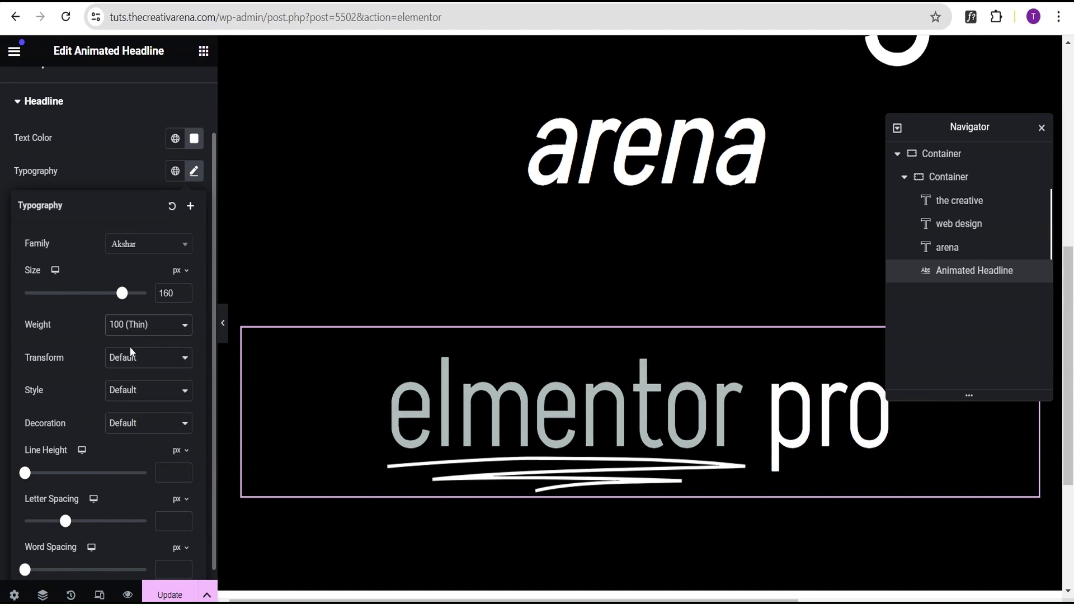
left_click(114, 148)
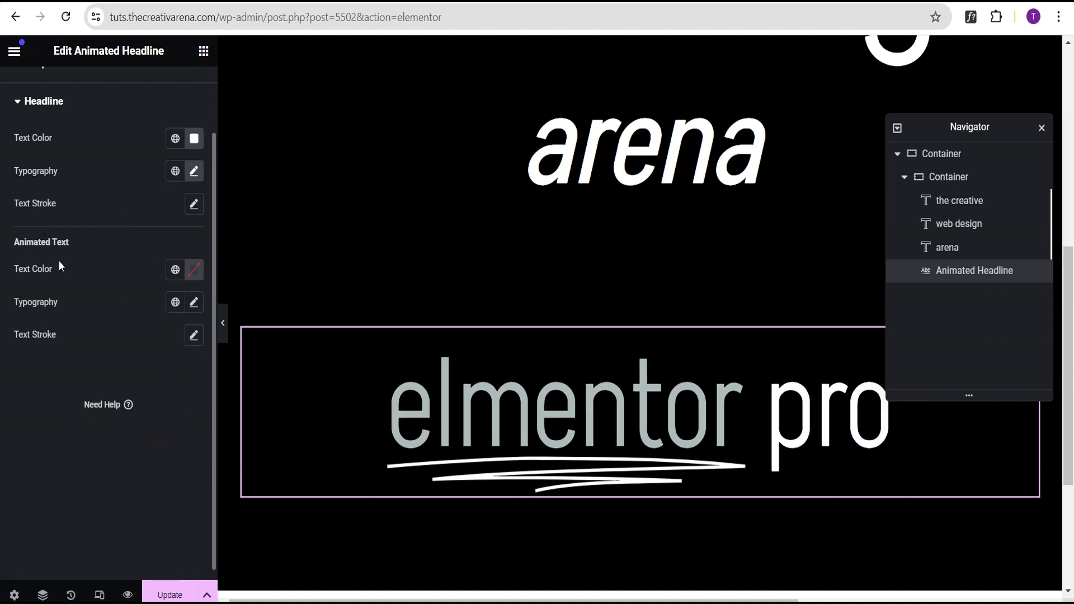
Step: Set the animated text color of "elmentor" to white (#FFFFFF)
left_click(194, 270)
scroll(192, 446, "up", 2)
left_click_drag(192, 446, 92, 318)
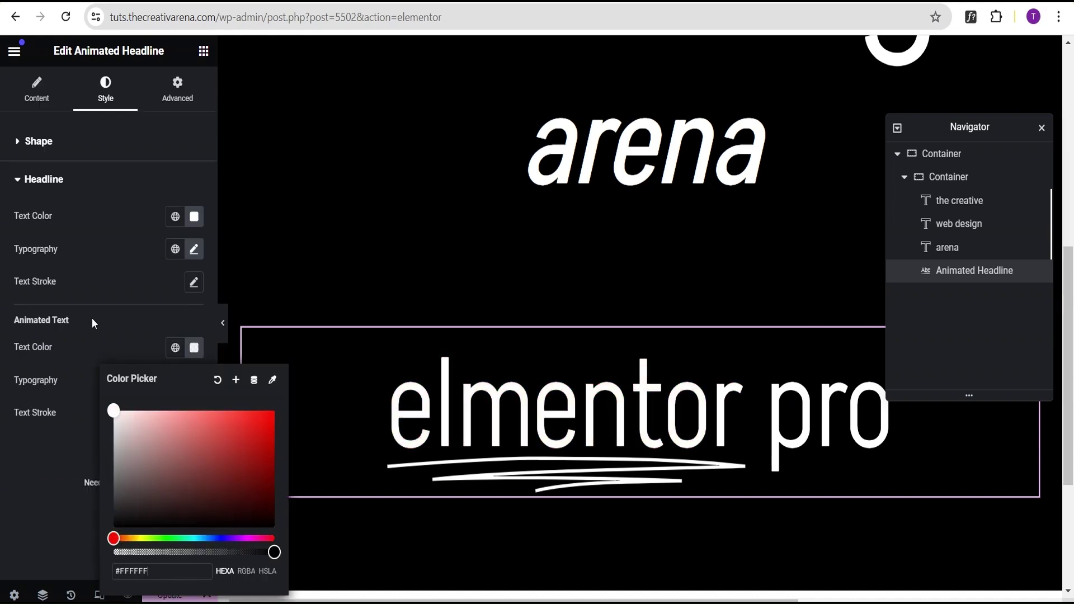
left_click(89, 318)
Step: Set the animated text's typography to the Akshar font family with weight 400 (Normal)
left_click(193, 380)
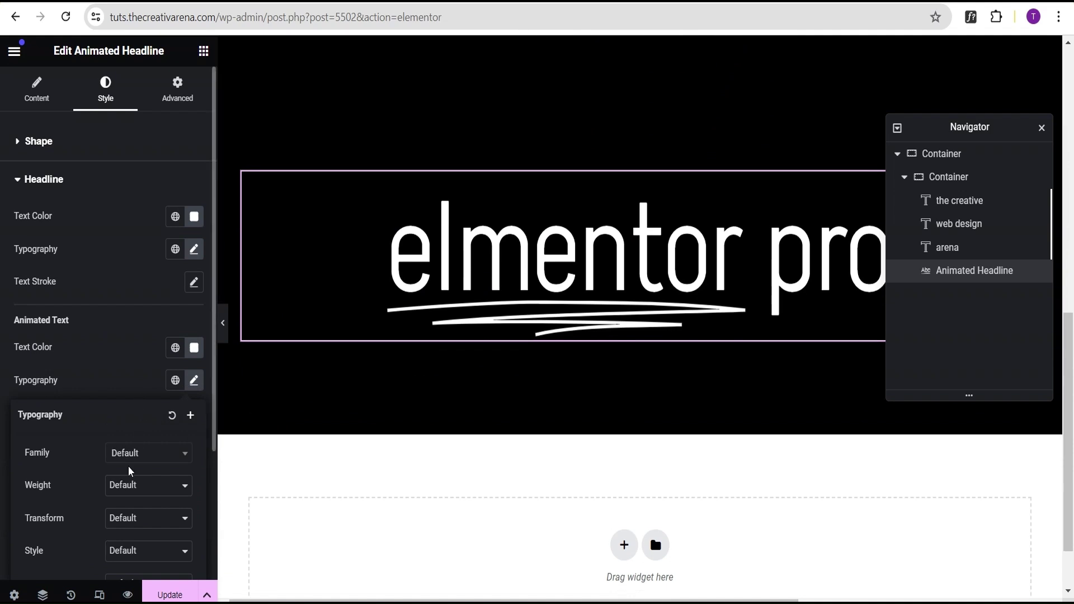
left_click(129, 454)
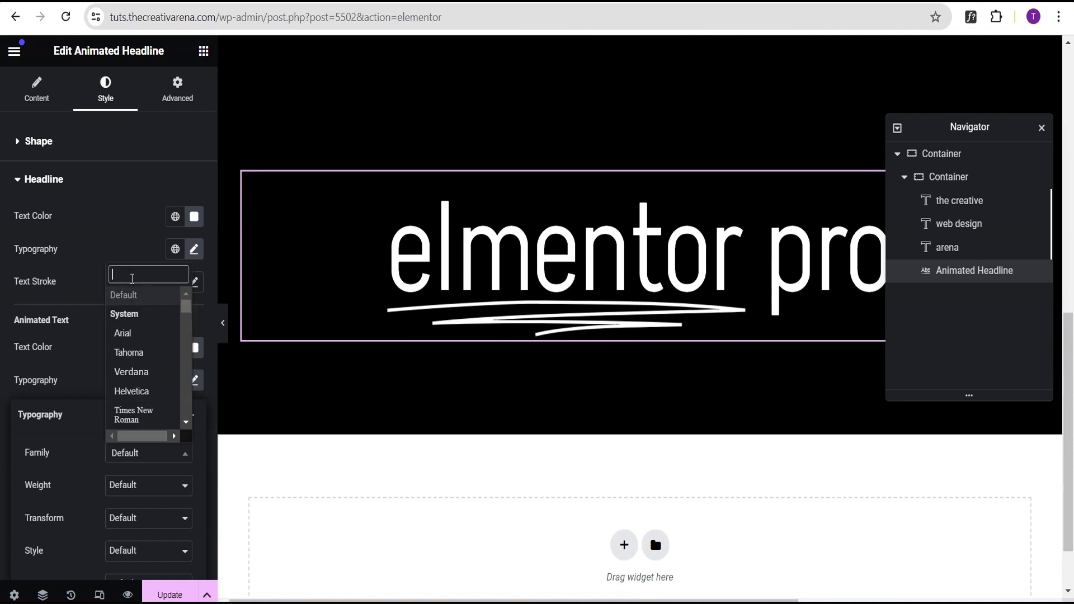
type("aks")
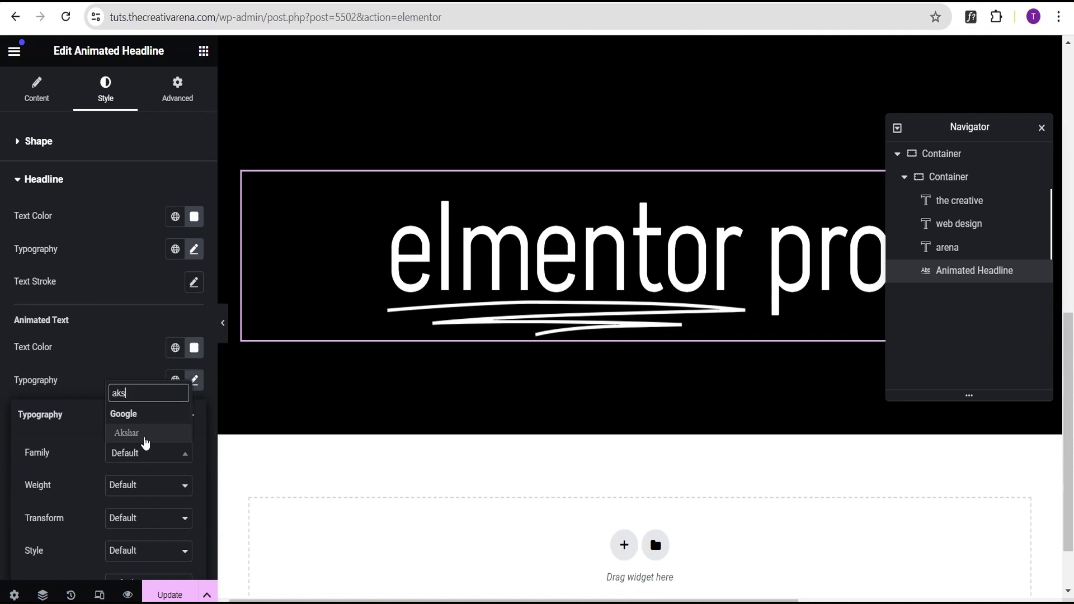
left_click(141, 435)
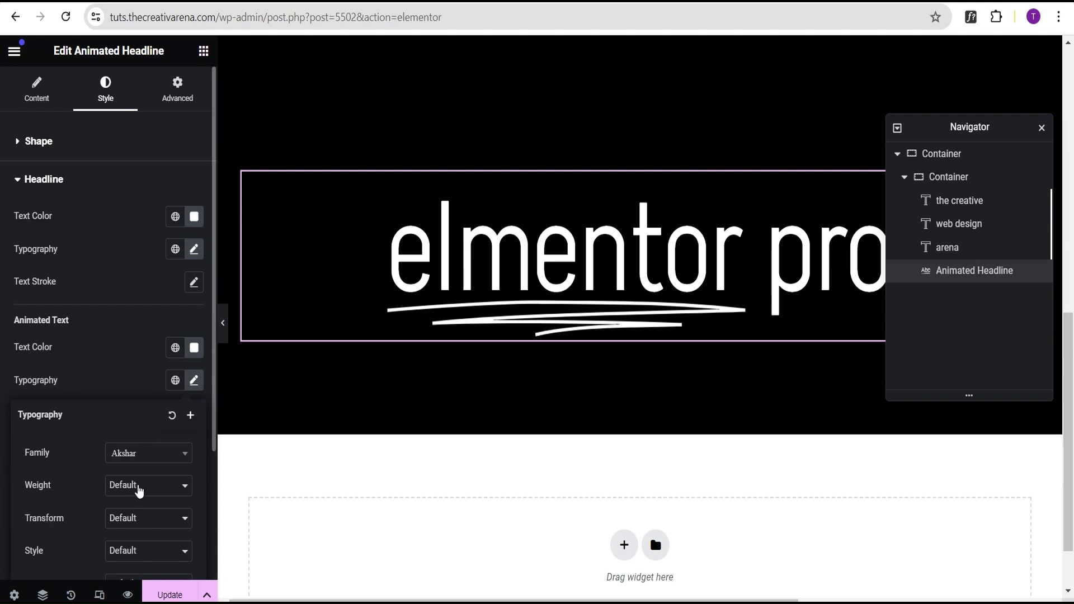
left_click(139, 490)
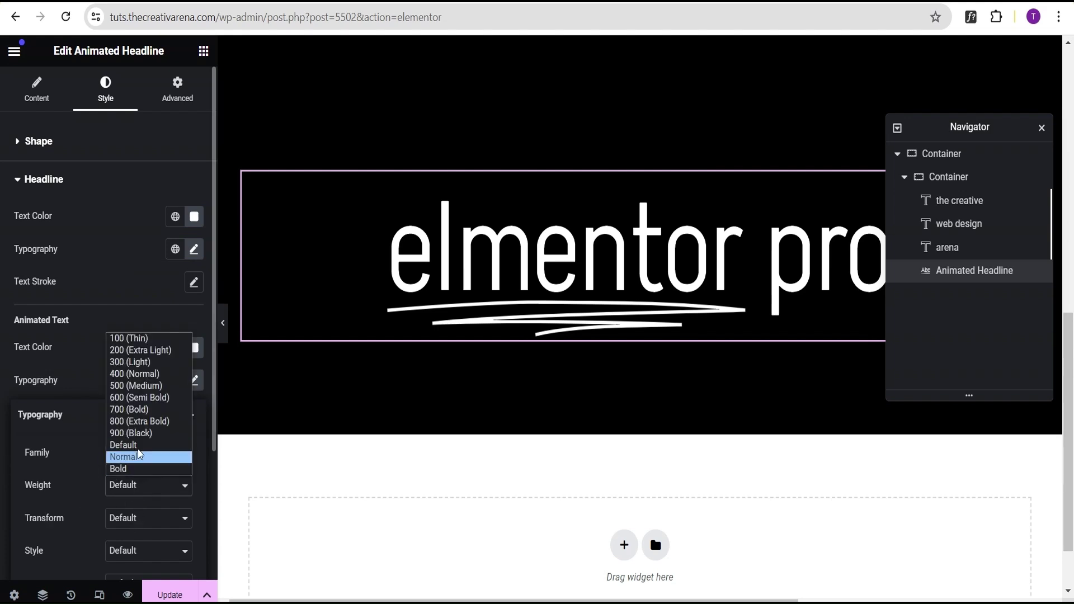
left_click(145, 374)
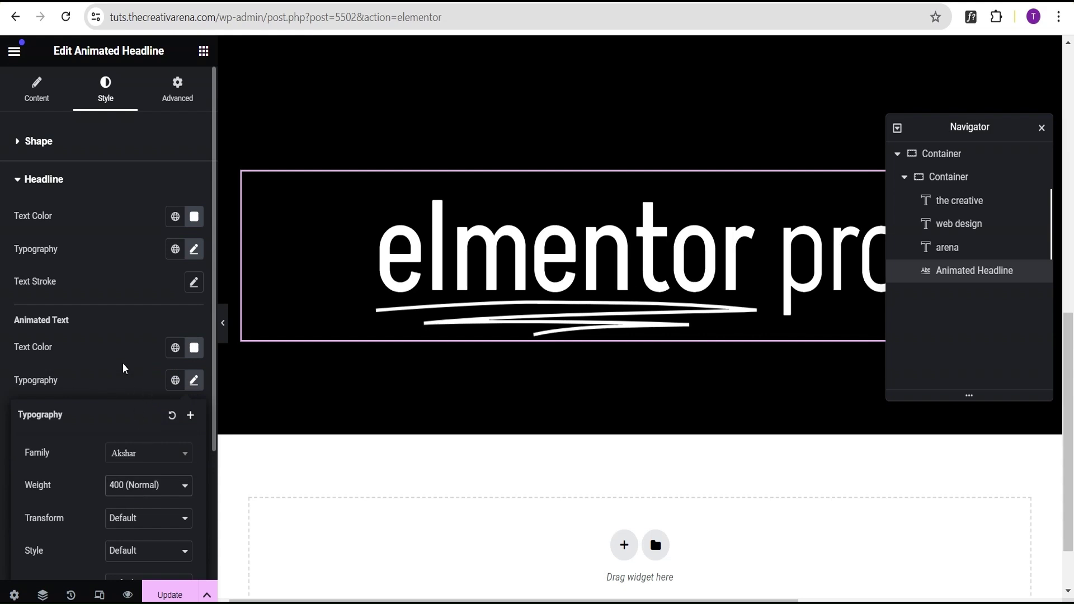
Step: Give the animated text's typography the Italic style and a line height of 1.1 em
scroll(124, 555, "down", 3)
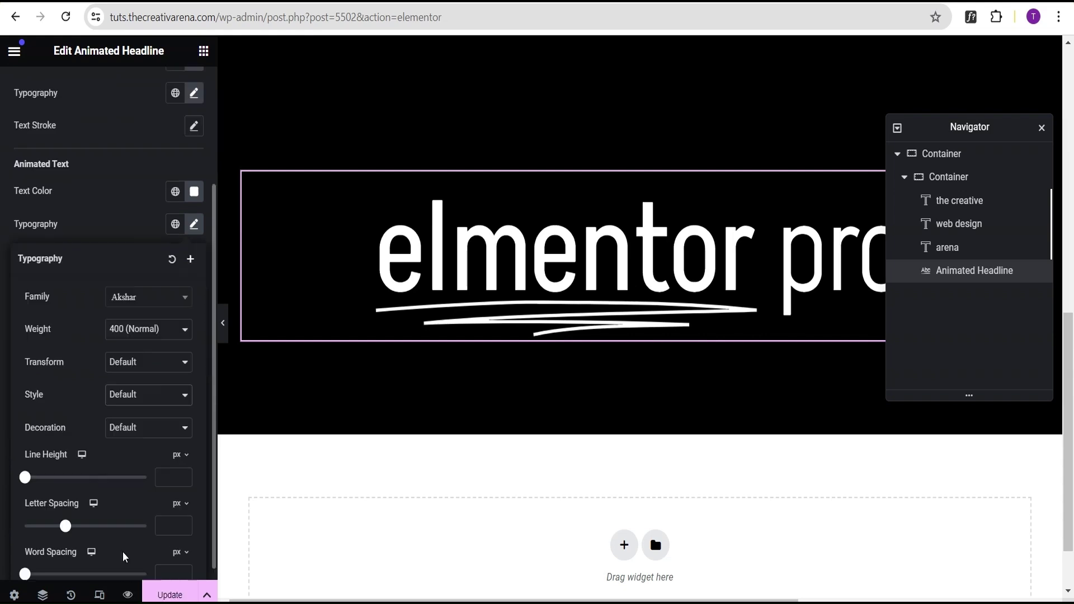
left_click(129, 399)
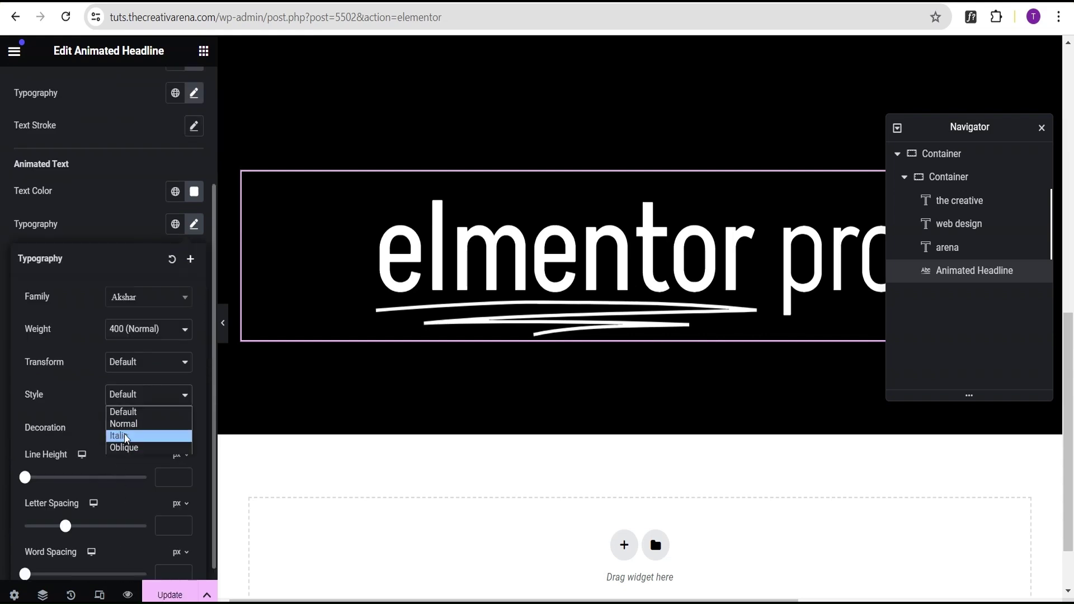
left_click(126, 438)
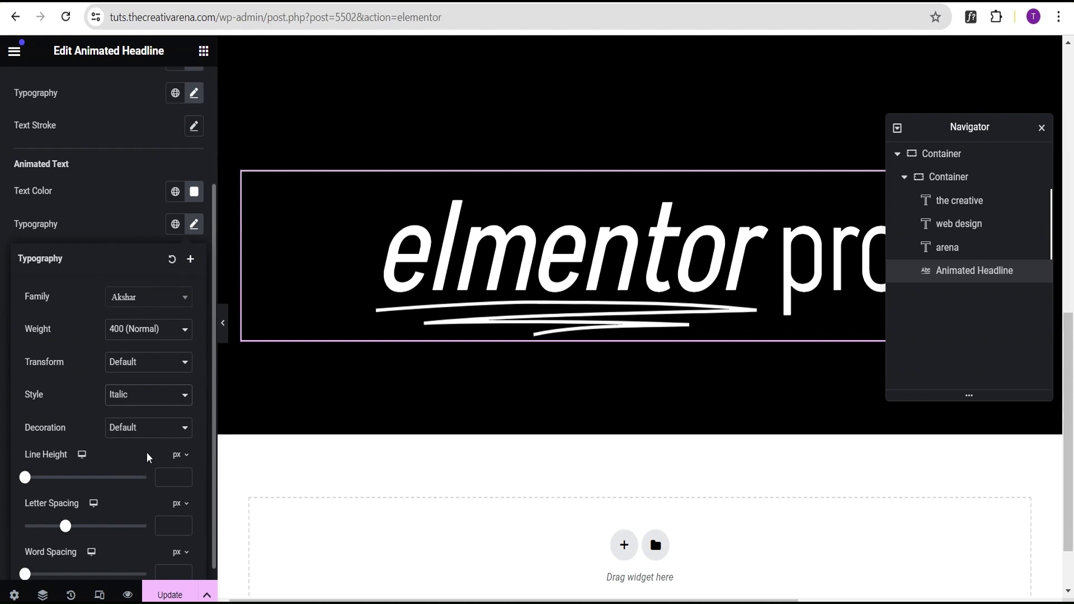
left_click(177, 454)
left_click(178, 472)
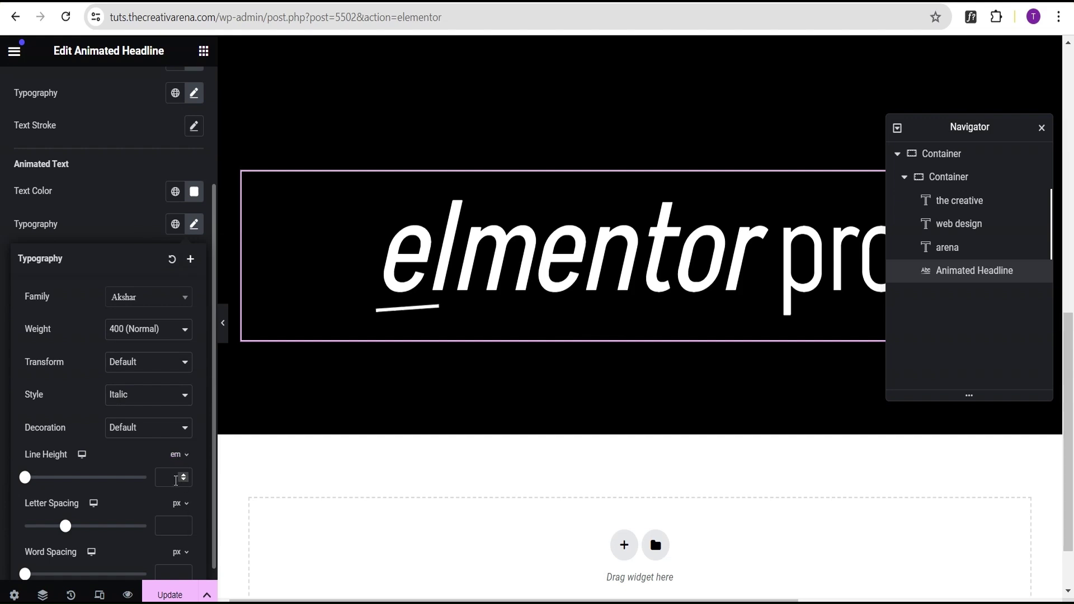
left_click(170, 480)
type("1.1")
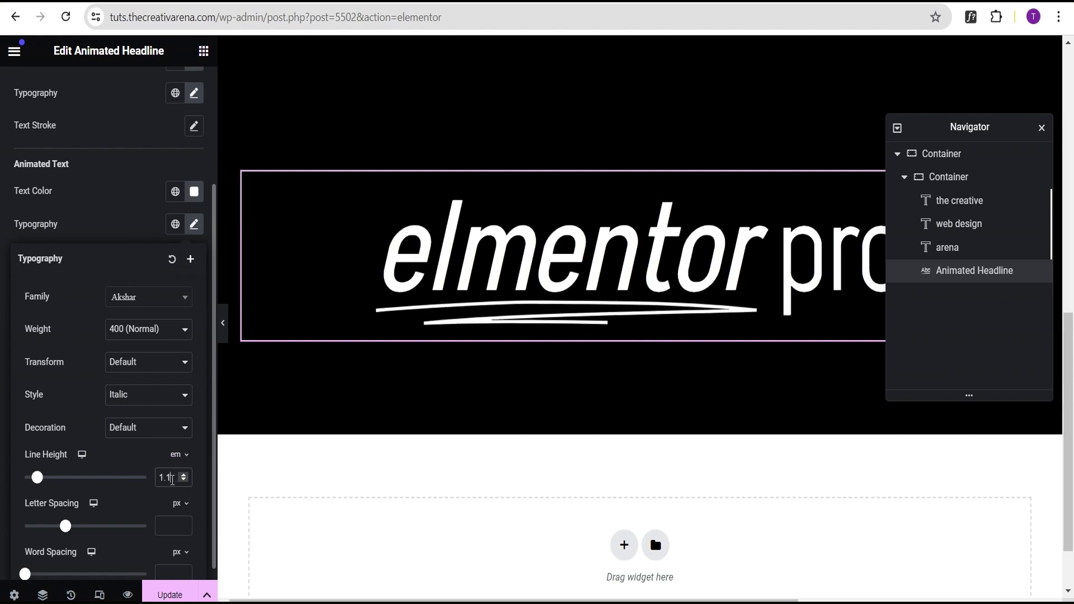
left_click(122, 215)
scroll(125, 229, "up", 3)
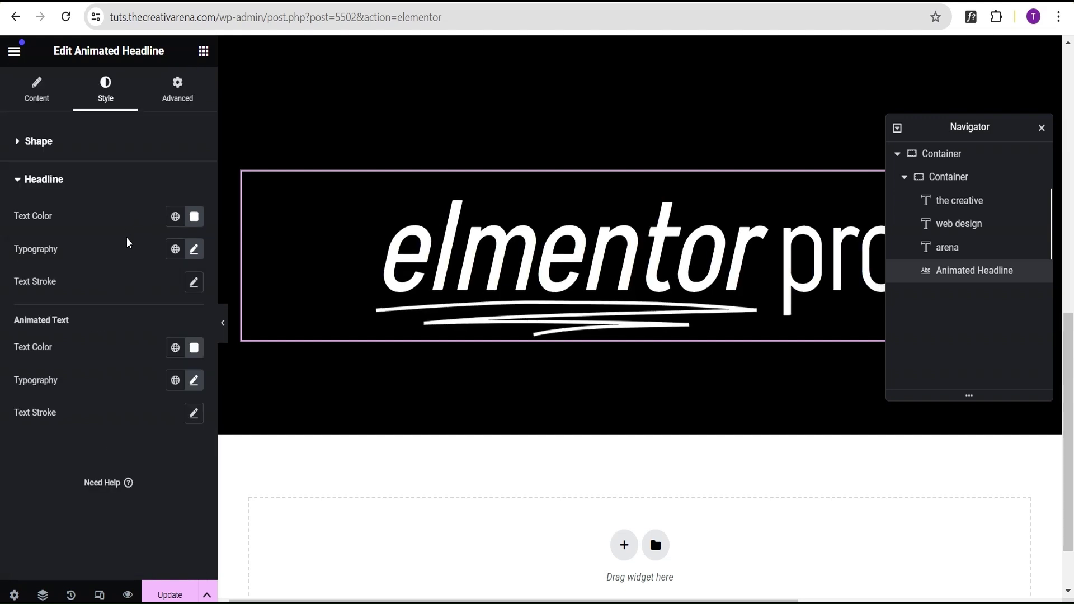
Step: Set the animated headline's z-index to 2 and turn on its scrolling effects
left_click(177, 90)
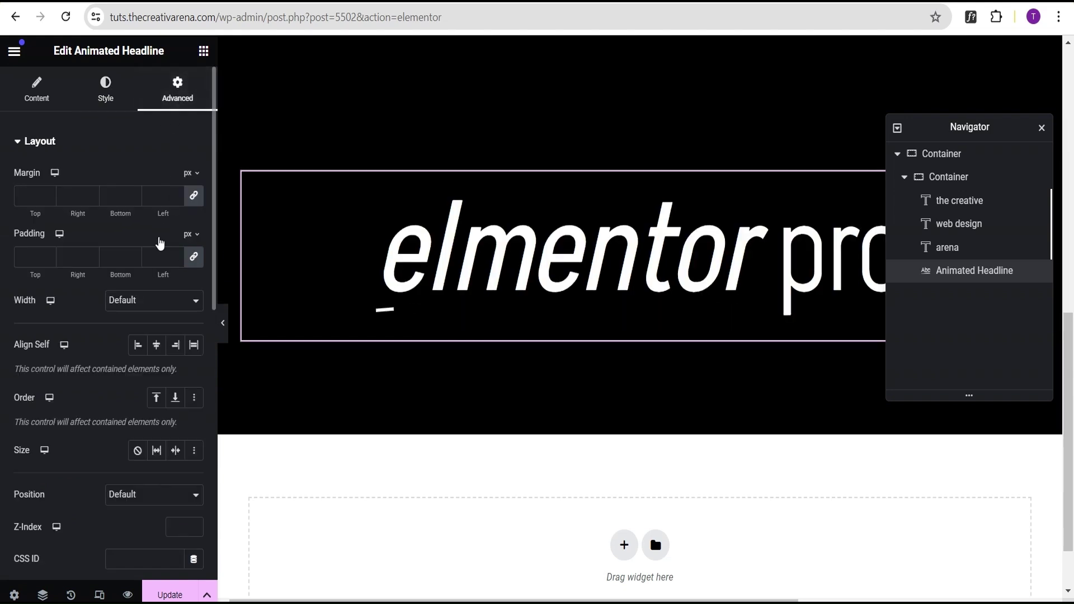
scroll(153, 252, "down", 3)
scroll(41, 306, "down", 2)
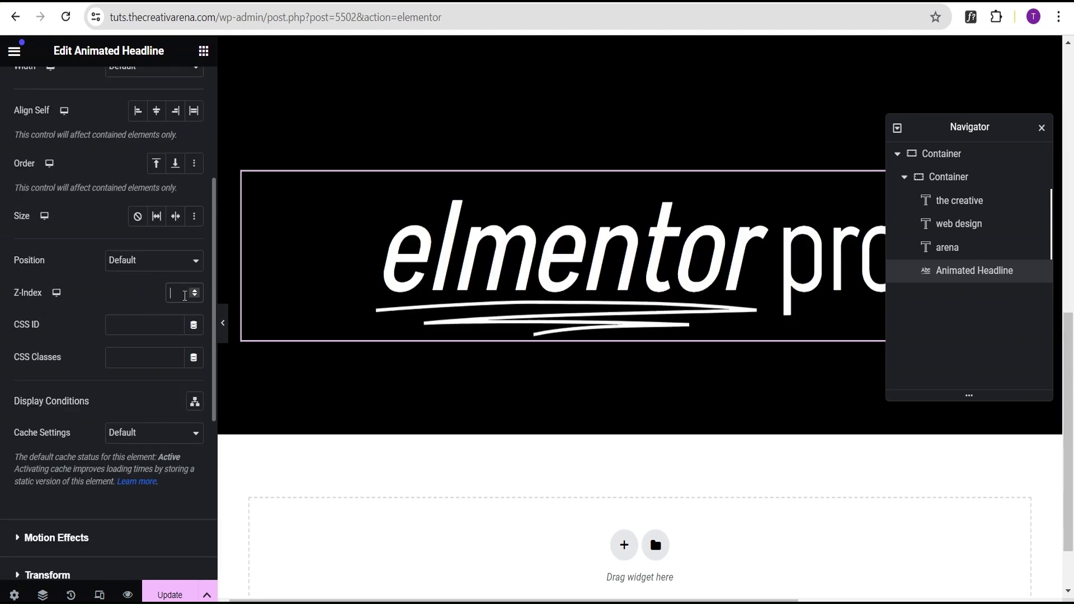
scroll(160, 355, "down", 3)
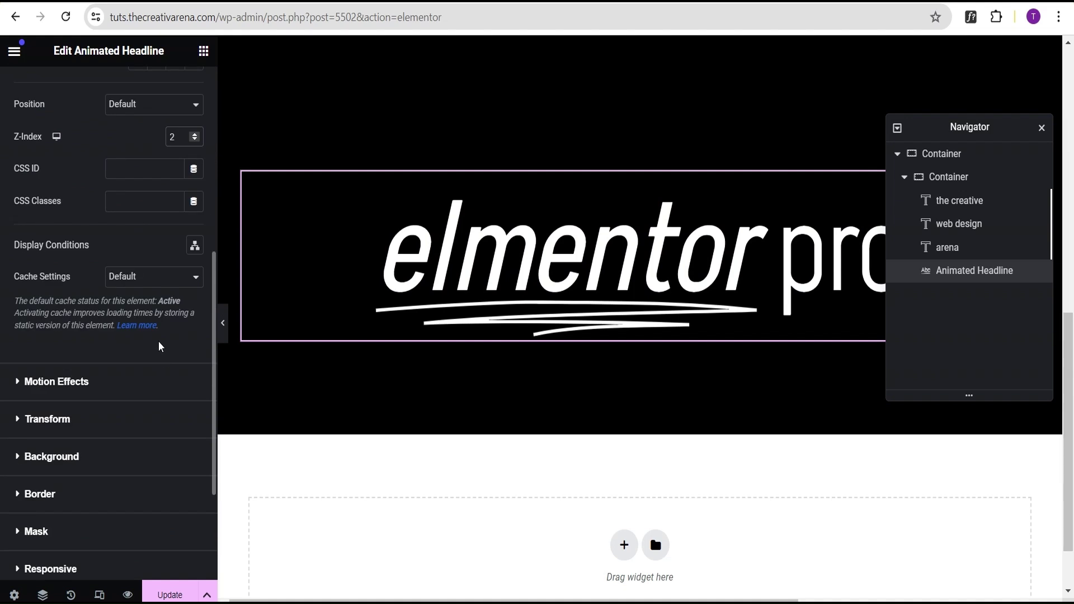
left_click(119, 380)
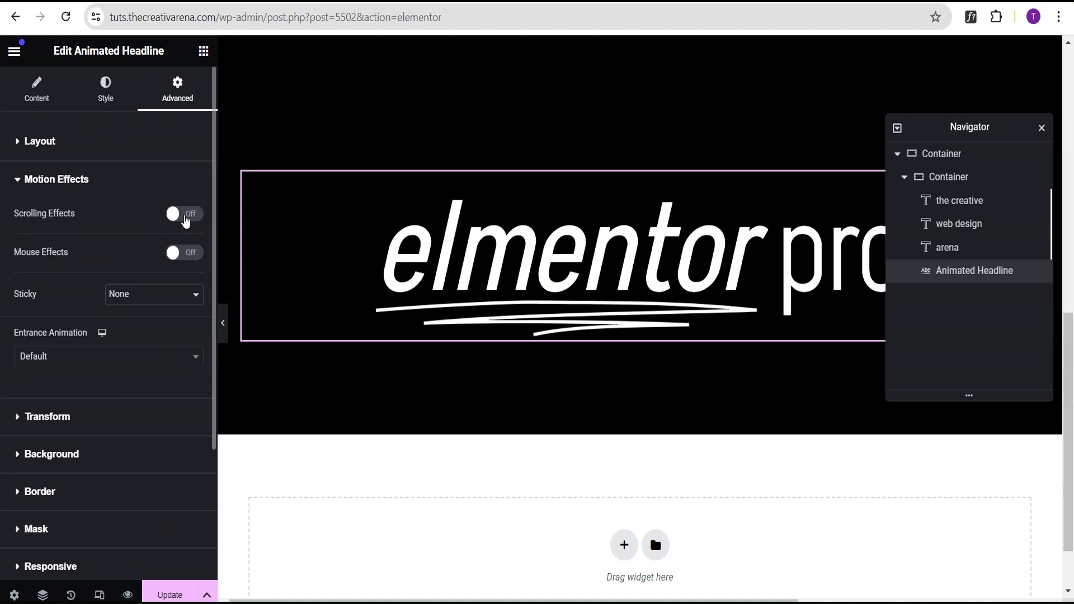
left_click(184, 215)
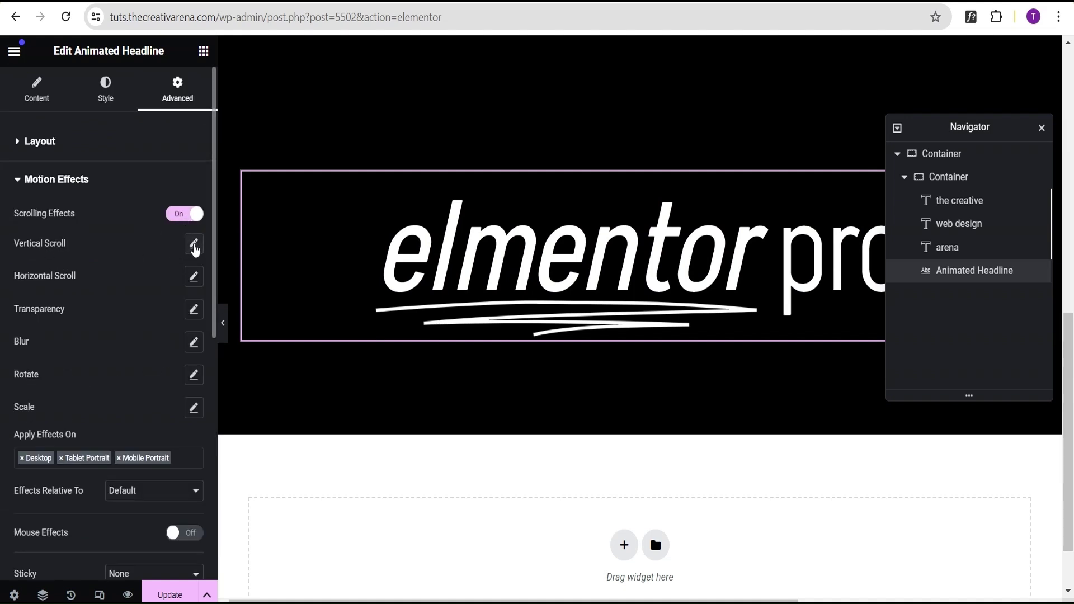
Step: Give the animated headline an upward vertical scroll effect with speed 5 and raise the lower limit of its viewport range
left_click(194, 246)
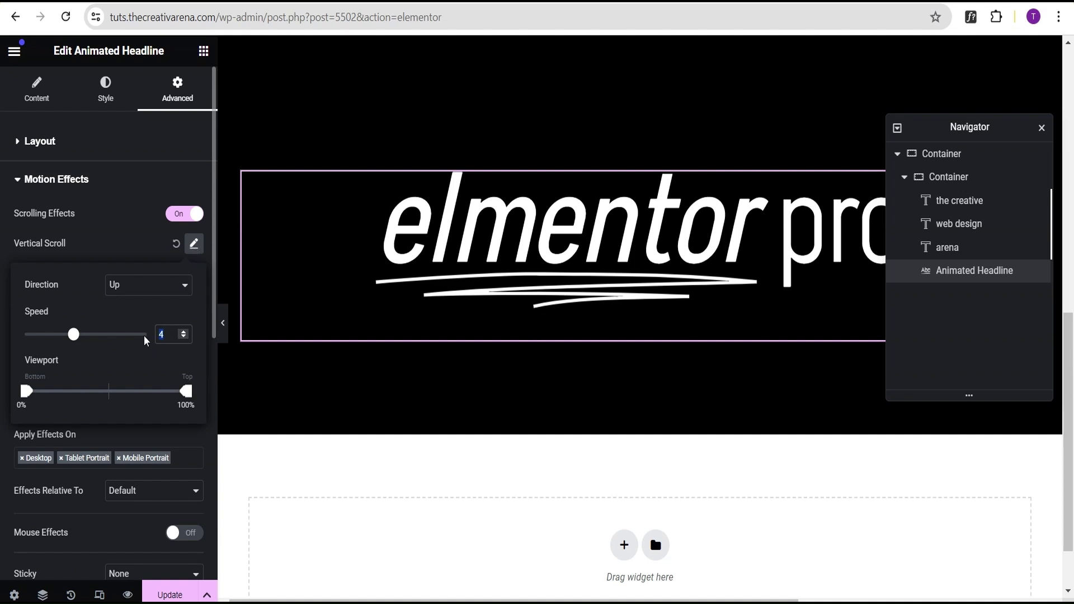
key("Up")
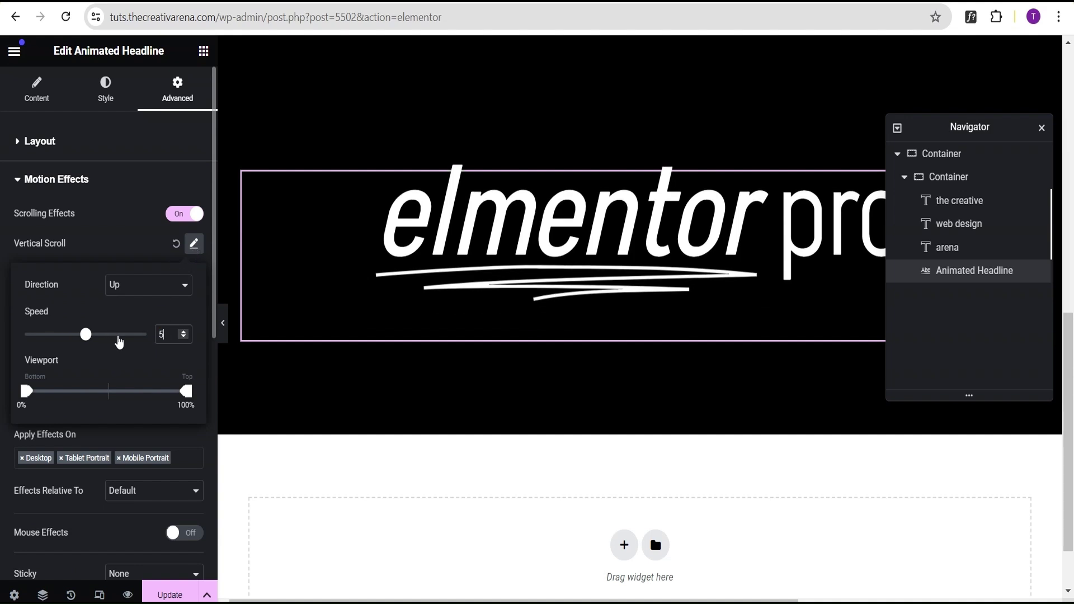
left_click_drag(25, 391, 148, 390)
left_click(105, 229)
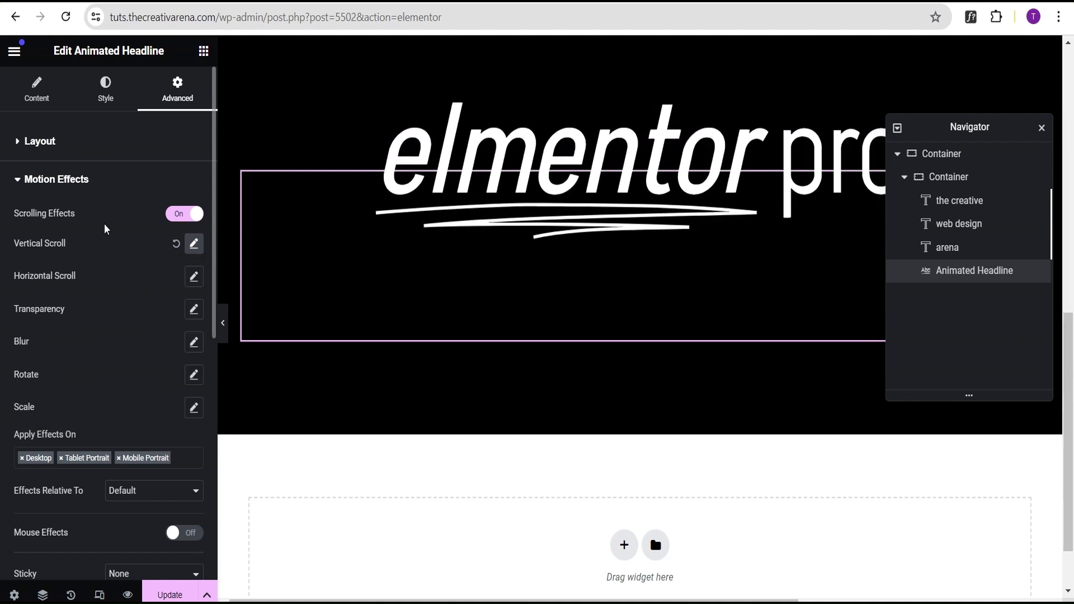
Step: Add a Scale Up scrolling effect with speed 10 to the animated headline, raising its viewport's upper limit to 90% and its lower limit as well
scroll(141, 397, "down", 3)
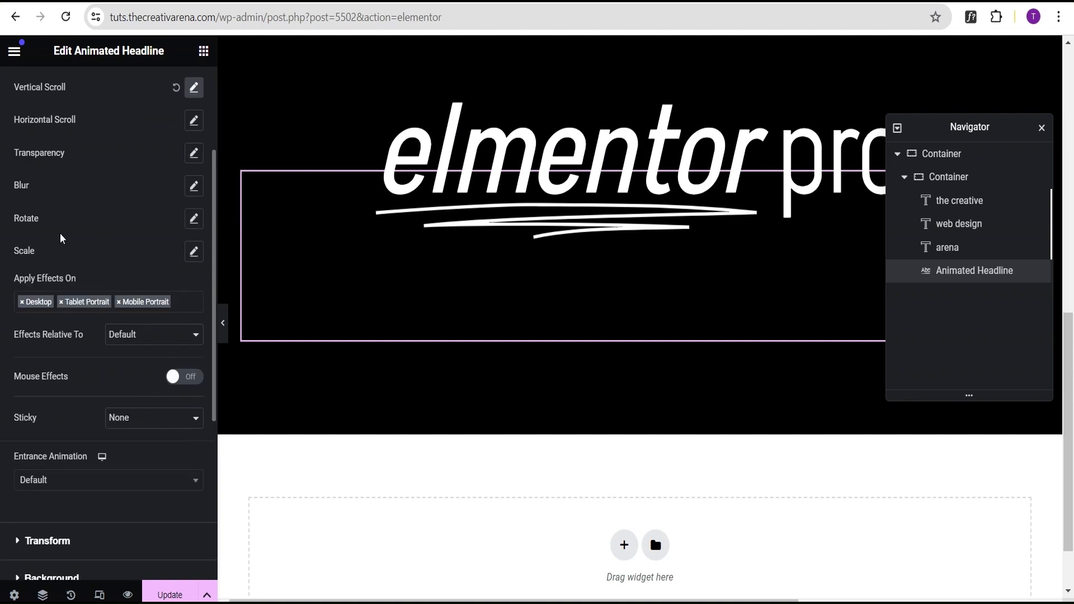
left_click(192, 250)
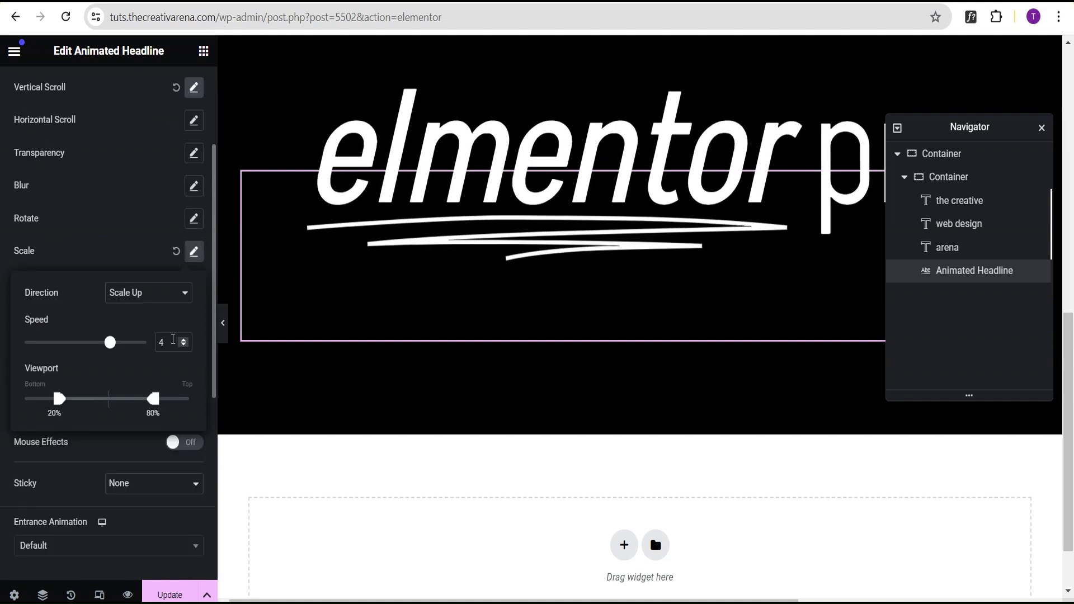
double_click(161, 342)
type("10")
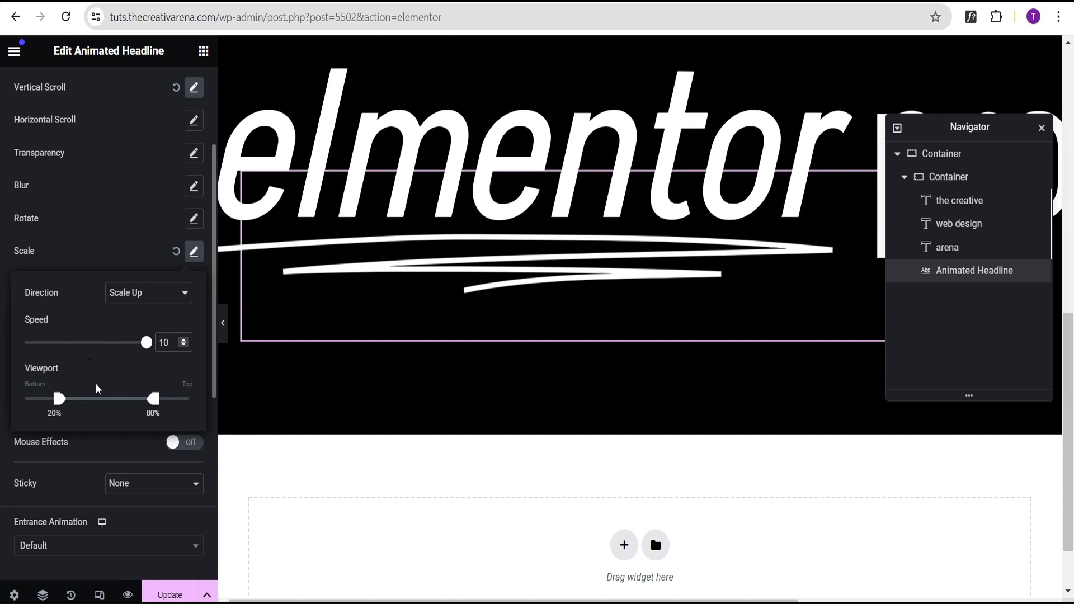
left_click_drag(154, 398, 169, 398)
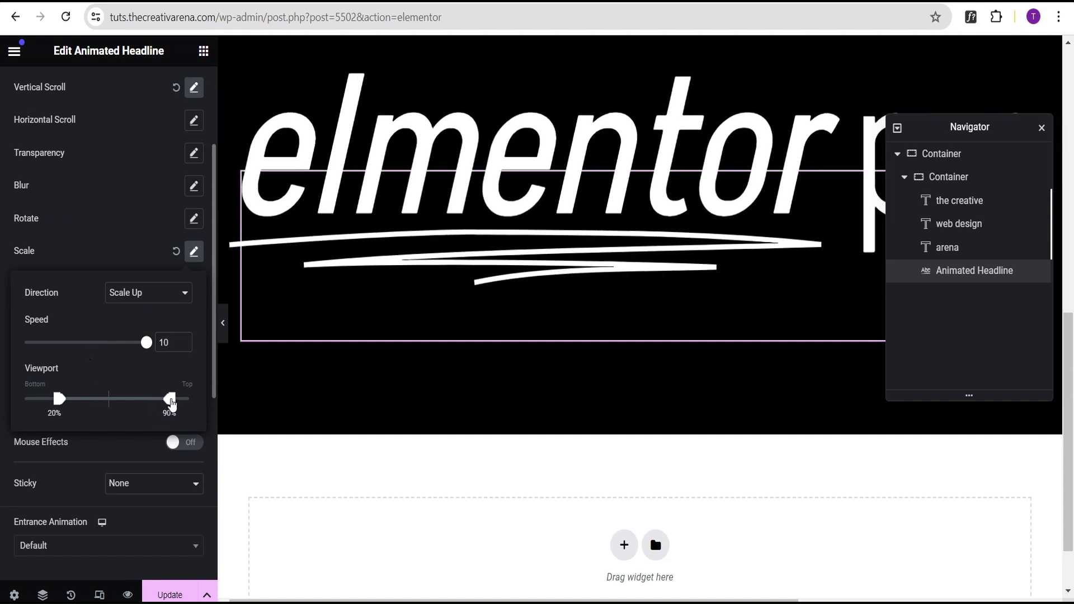
left_click_drag(59, 398, 132, 399)
left_click(120, 227)
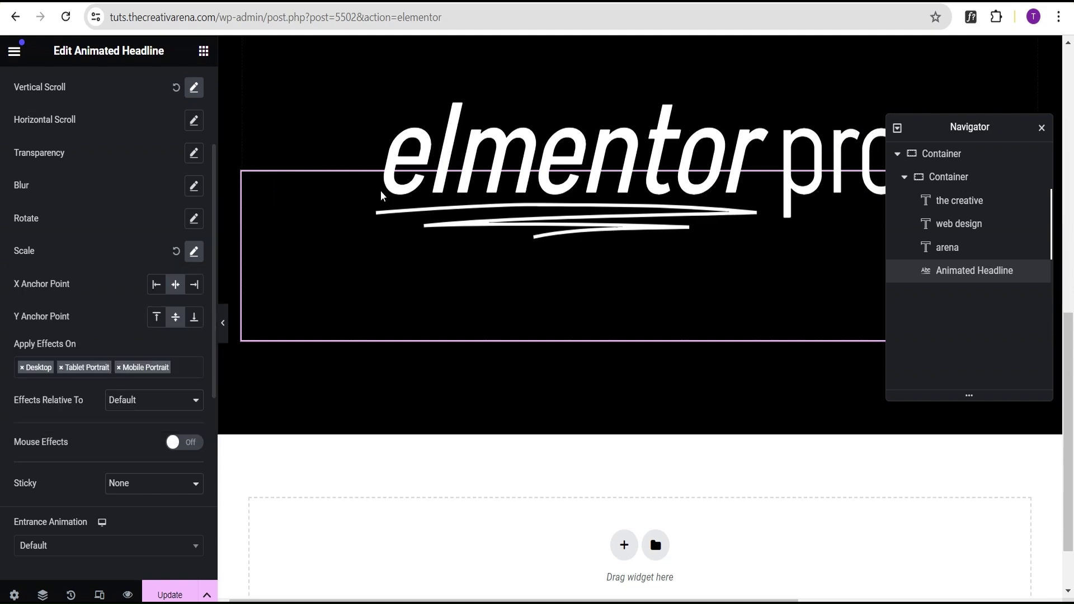
Step: Unlink the animated headline's margin values and set its top margin to -10 px
scroll(380, 190, "up", 3)
scroll(381, 218, "up", 4)
scroll(383, 229, "down", 3)
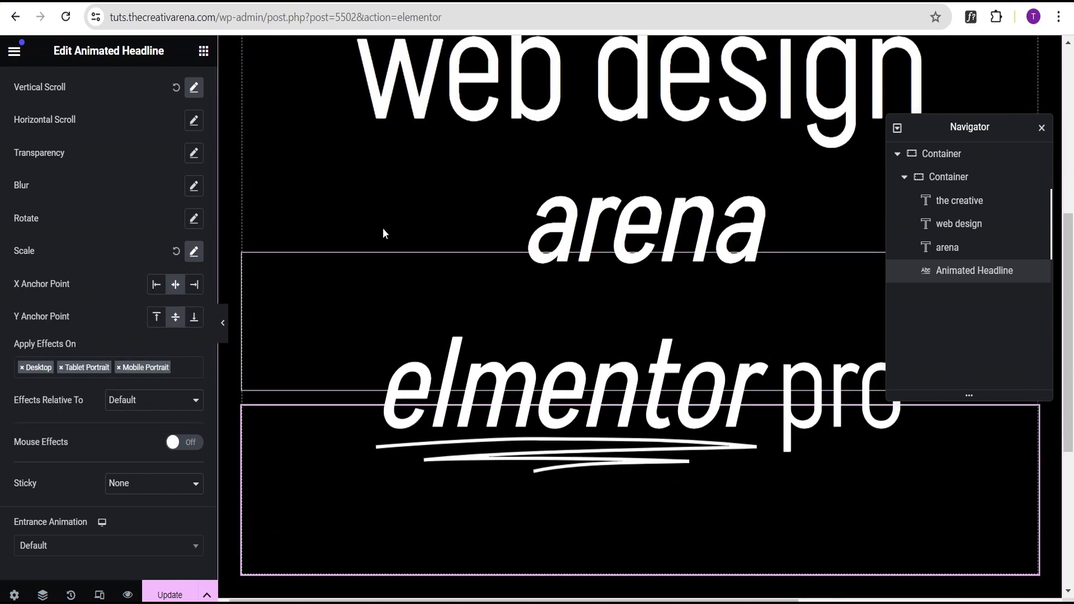
scroll(140, 185, "up", 3)
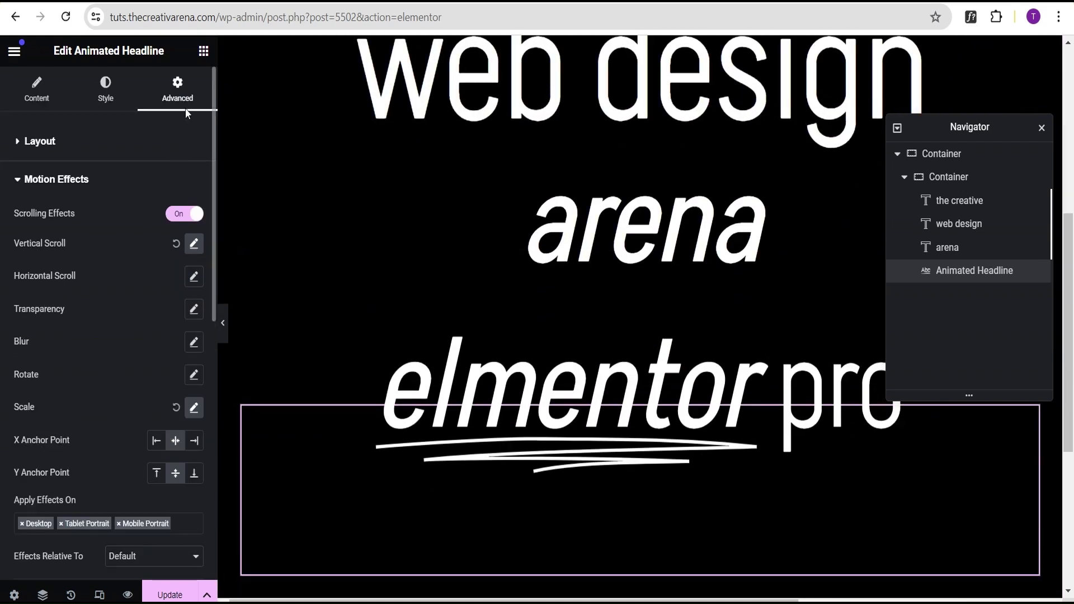
left_click(131, 148)
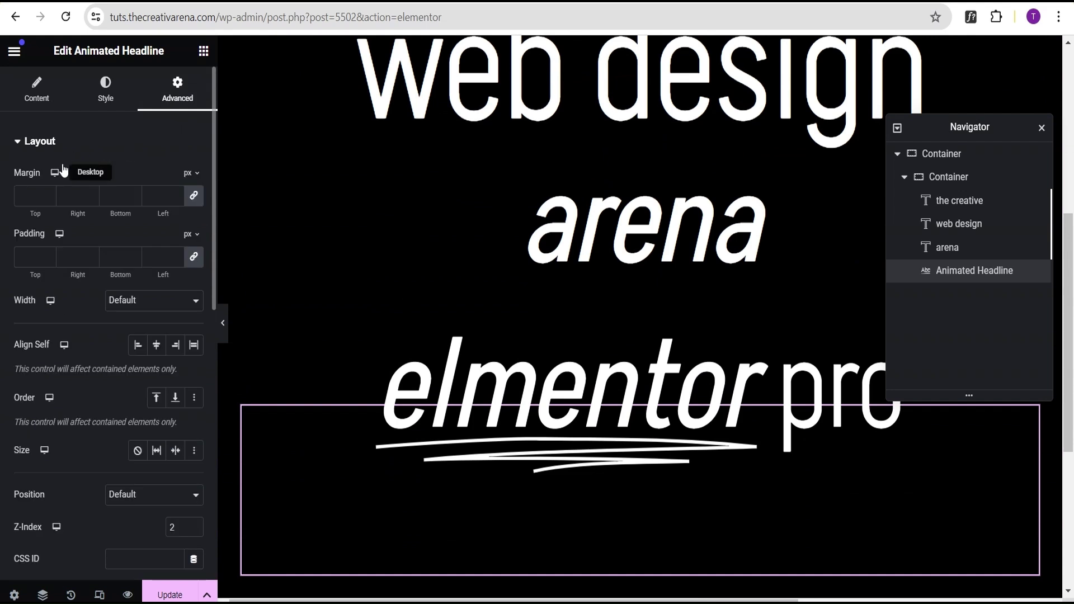
left_click(193, 195)
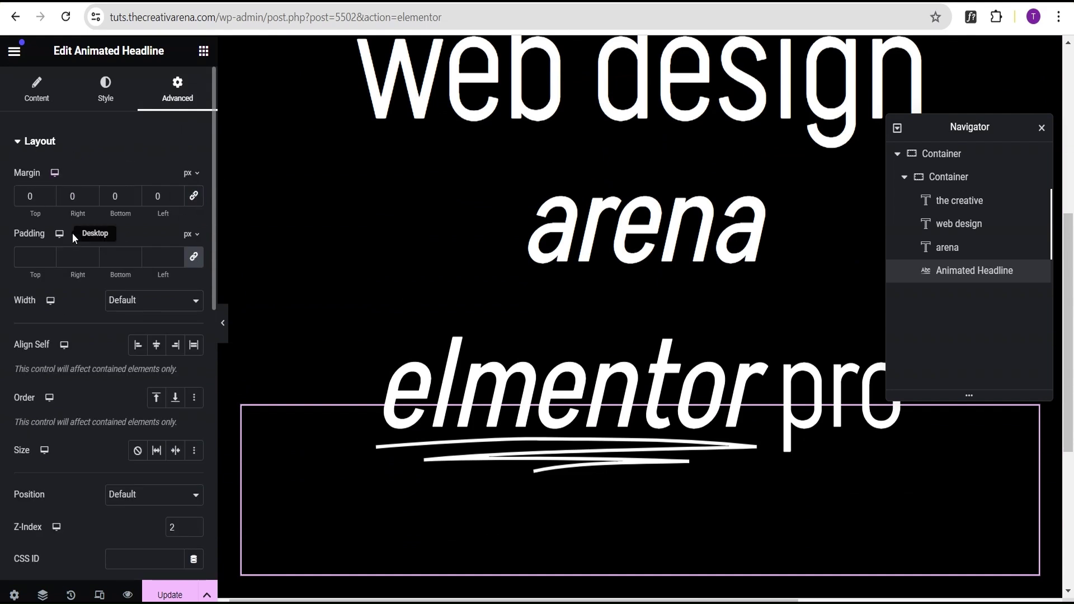
left_click(49, 198)
left_click(49, 198)
left_click(49, 199)
left_click(49, 198)
left_click(49, 199)
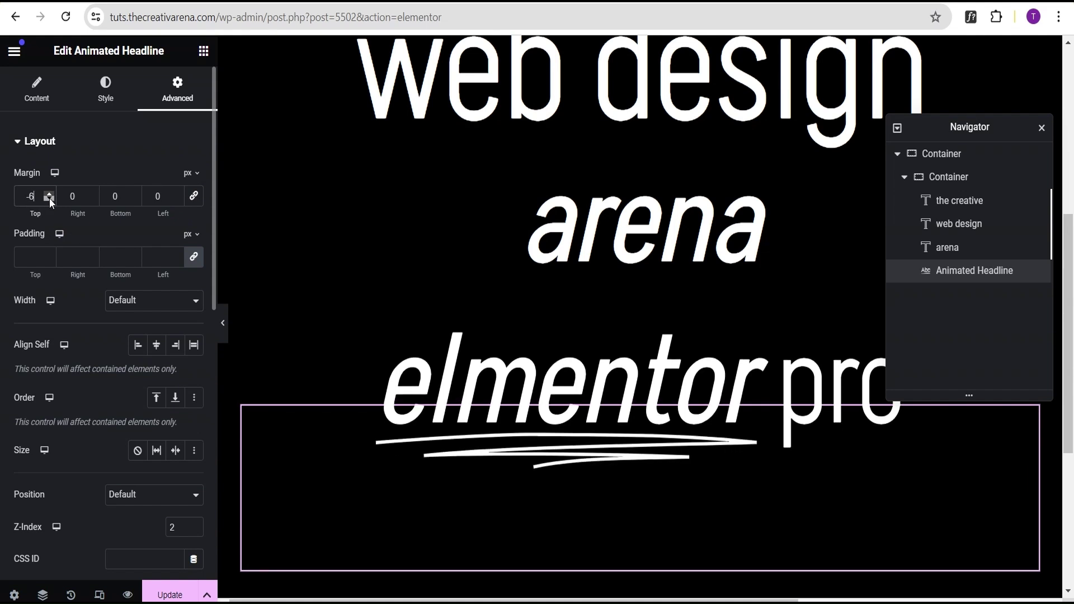
left_click(49, 198)
left_click(49, 198)
left_click(49, 198)
left_click(50, 199)
left_click(49, 199)
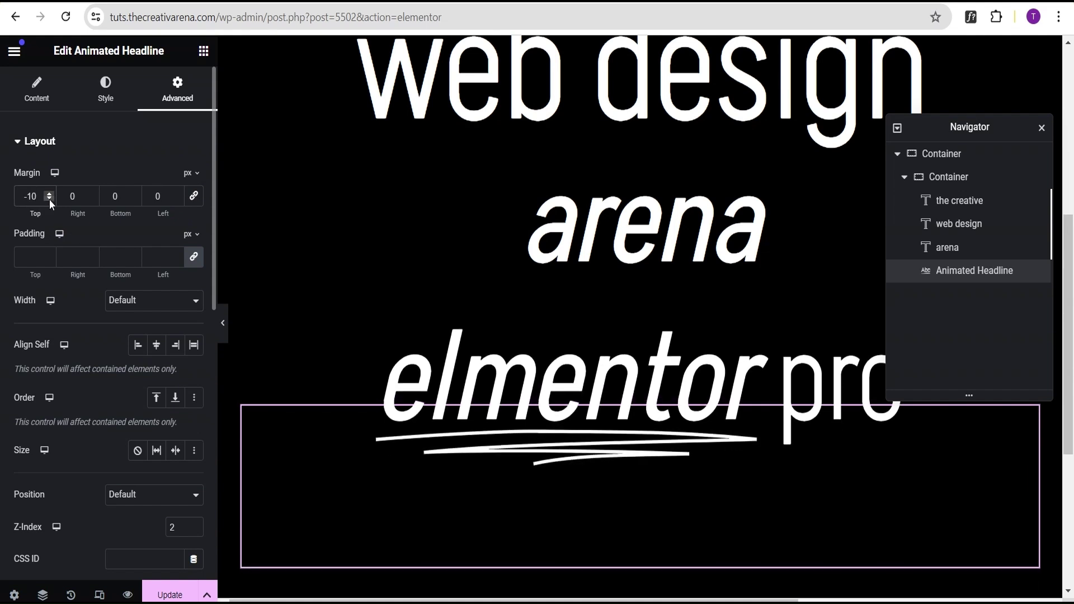
left_click(96, 140)
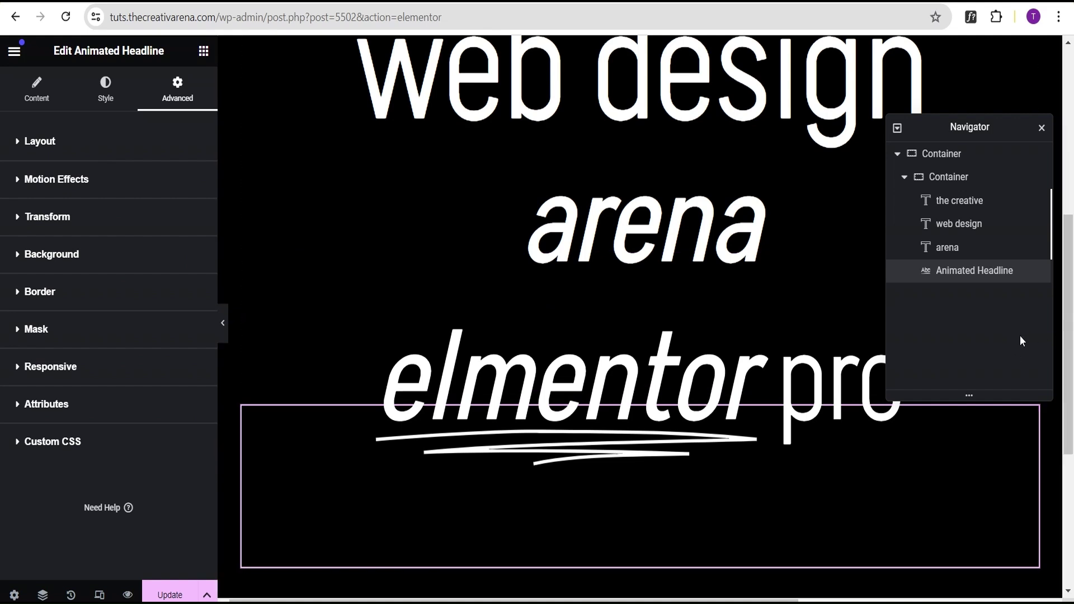
Step: Duplicate the "web design" heading and place the copy below the animated headline
left_click(994, 229)
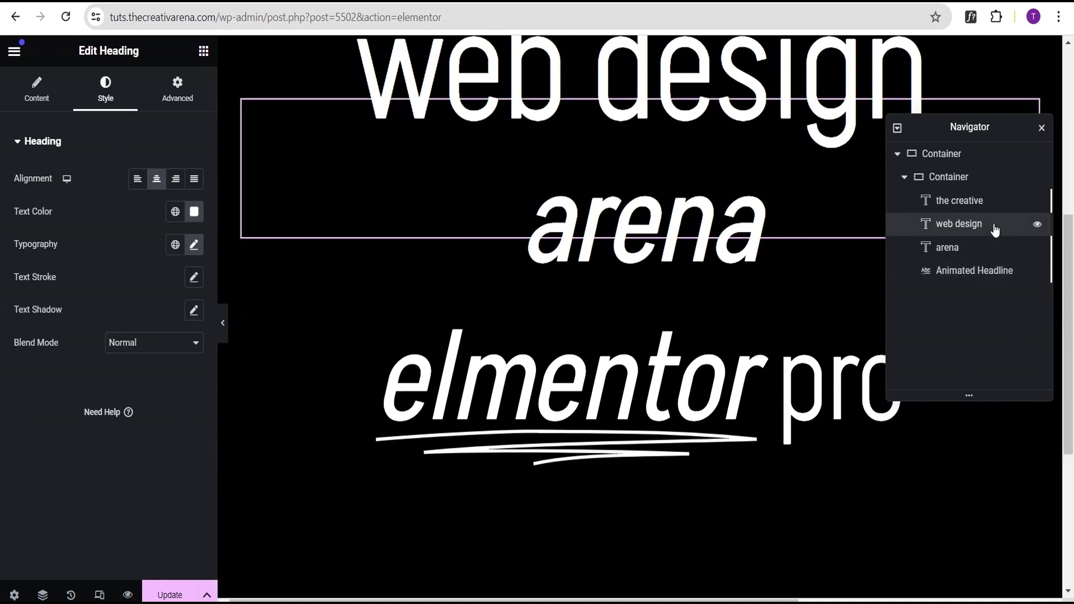
right_click(994, 231)
left_click(974, 274)
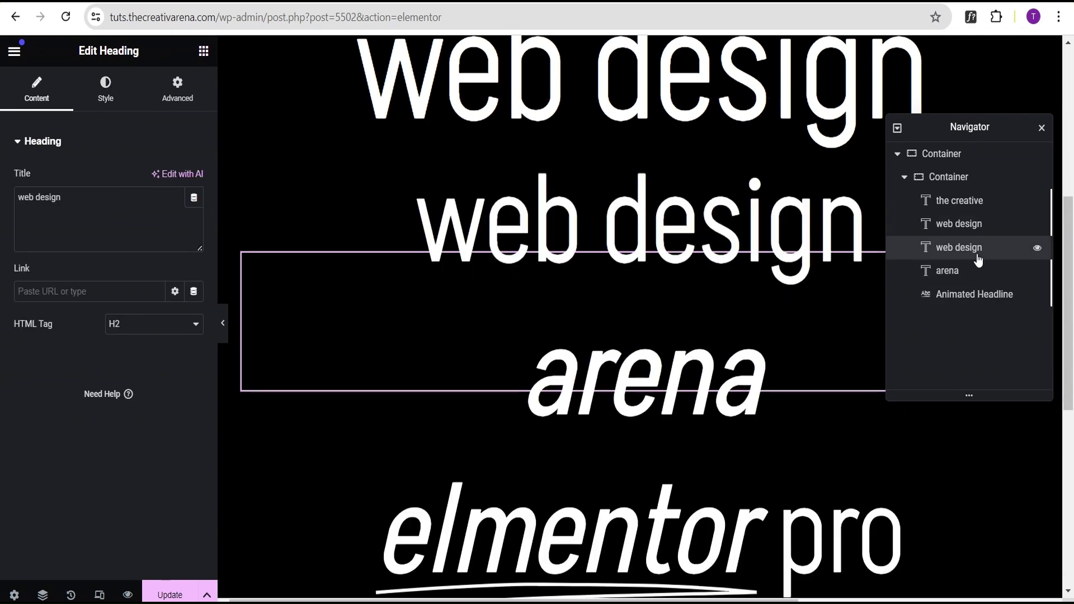
left_click_drag(977, 258, 982, 304)
scroll(738, 412, "down", 1)
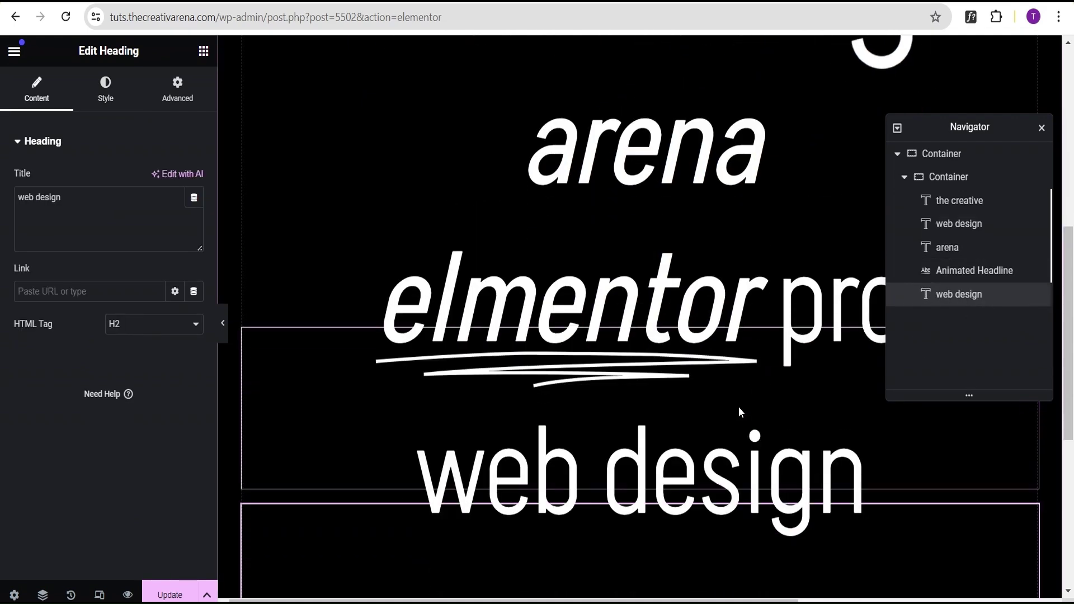
scroll(738, 411, "down", 1)
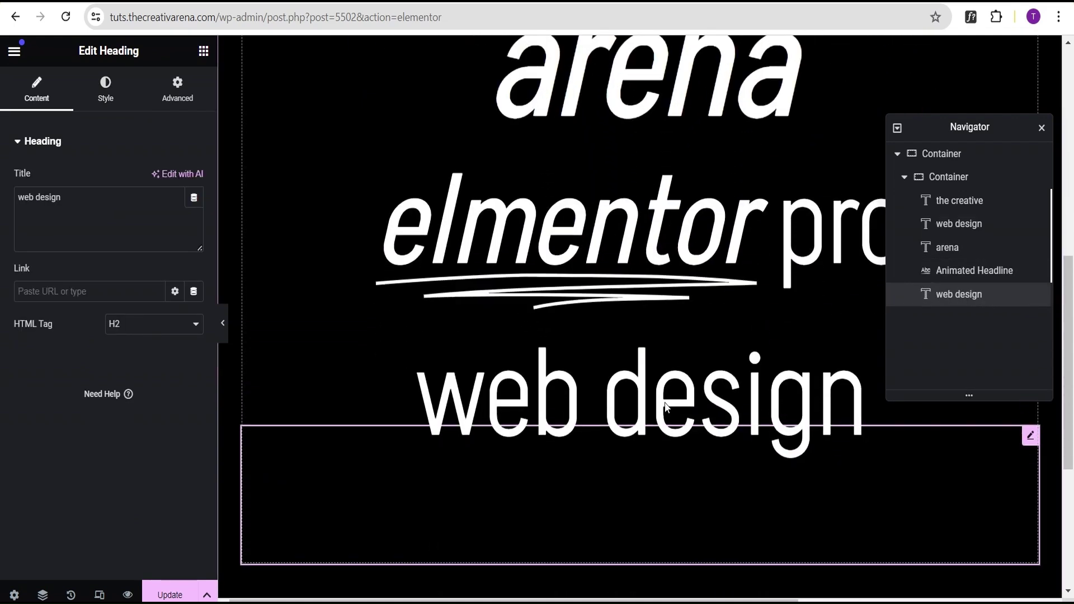
Step: Rename the copied heading below the animated headline as "designer" and set its title text to "designer"
double_click(954, 303)
type("d")
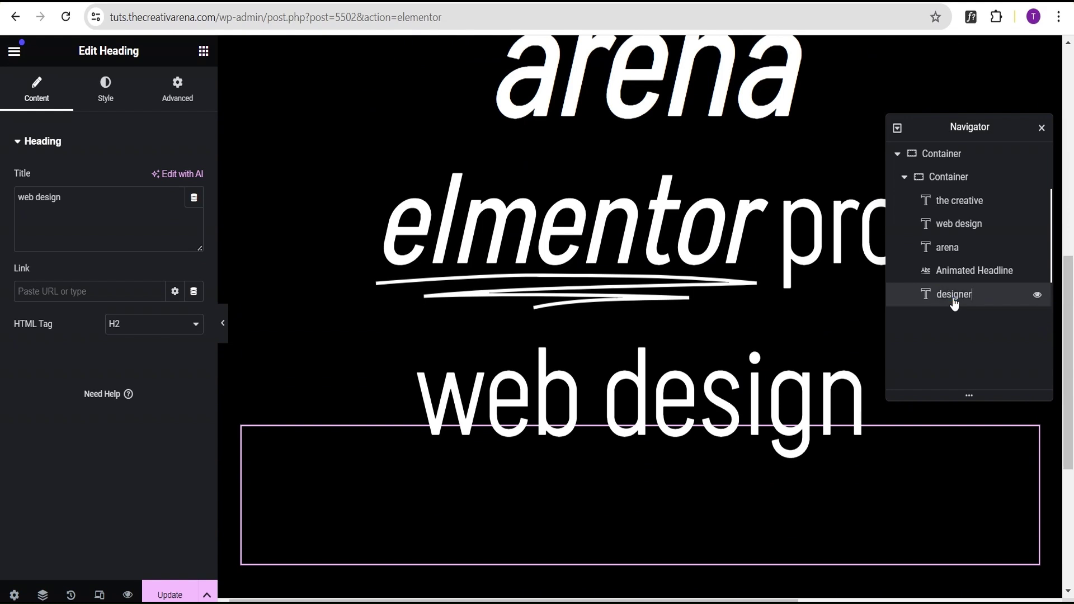
key("Return")
left_click_drag(195, 237, 17, 199)
type("designer")
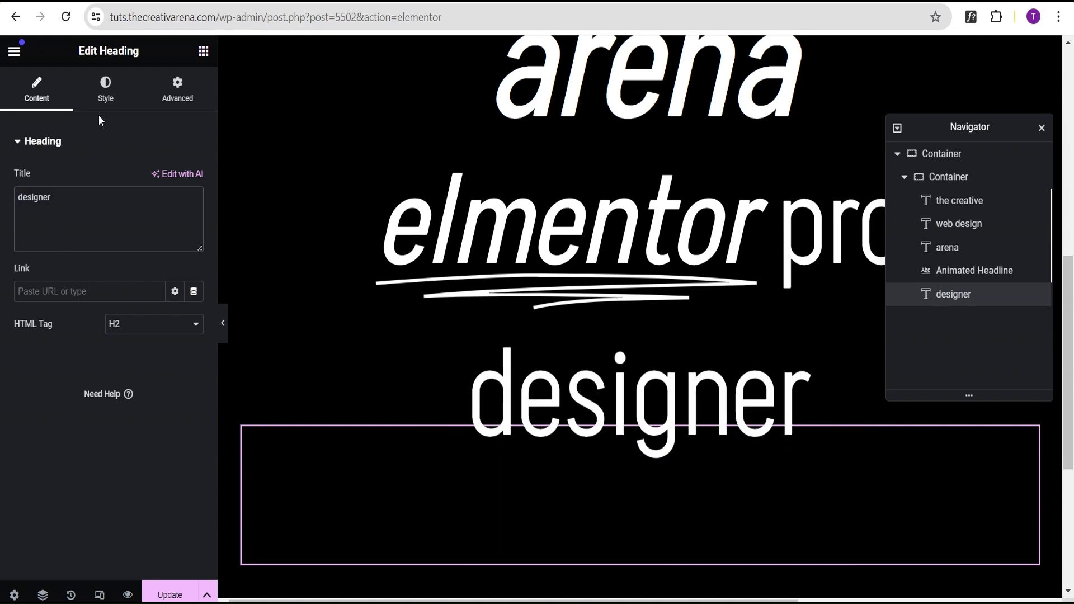
Step: Check the typography settings of the "designer" heading
left_click(106, 102)
left_click(193, 246)
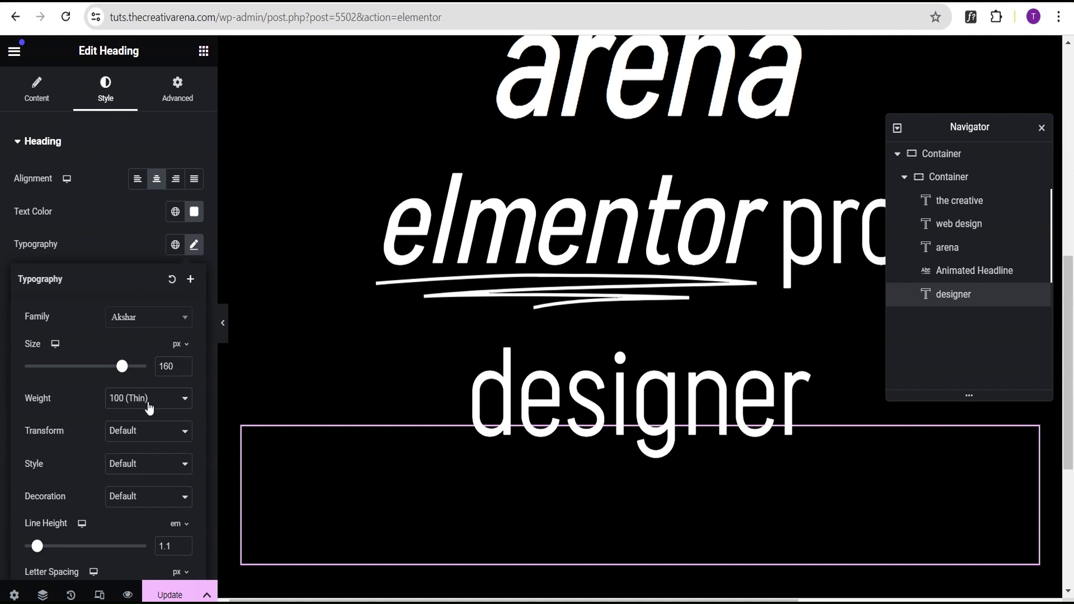
left_click(121, 232)
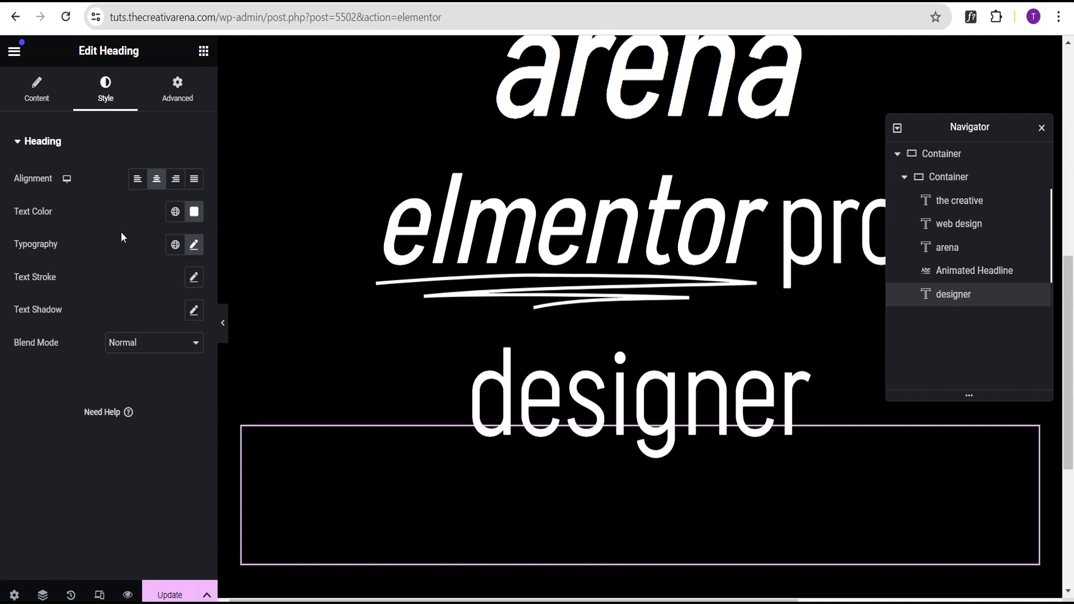
right_click(987, 301)
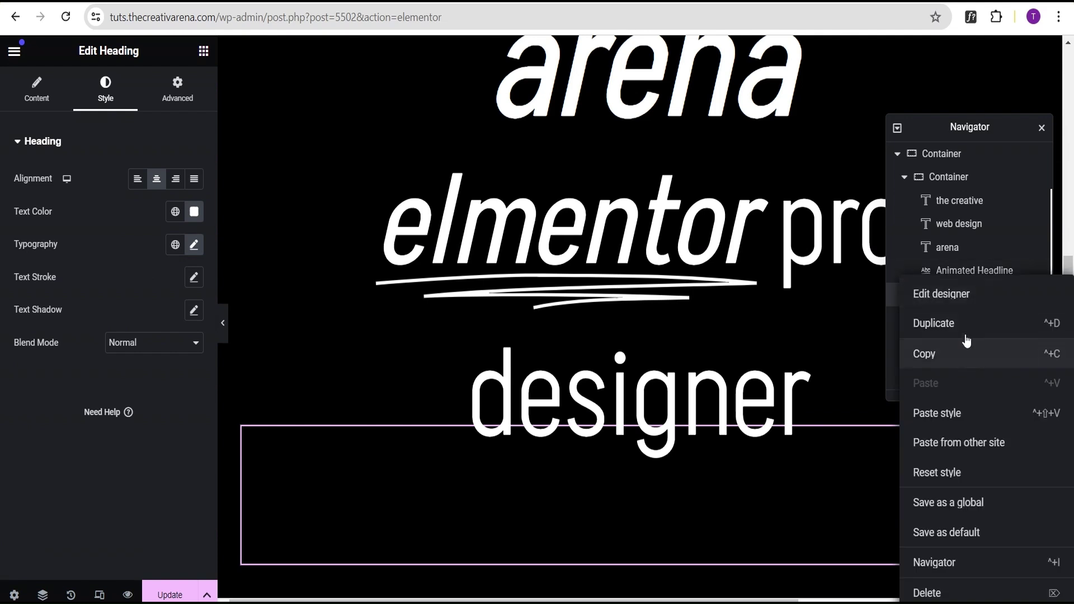
left_click(965, 323)
double_click(961, 319)
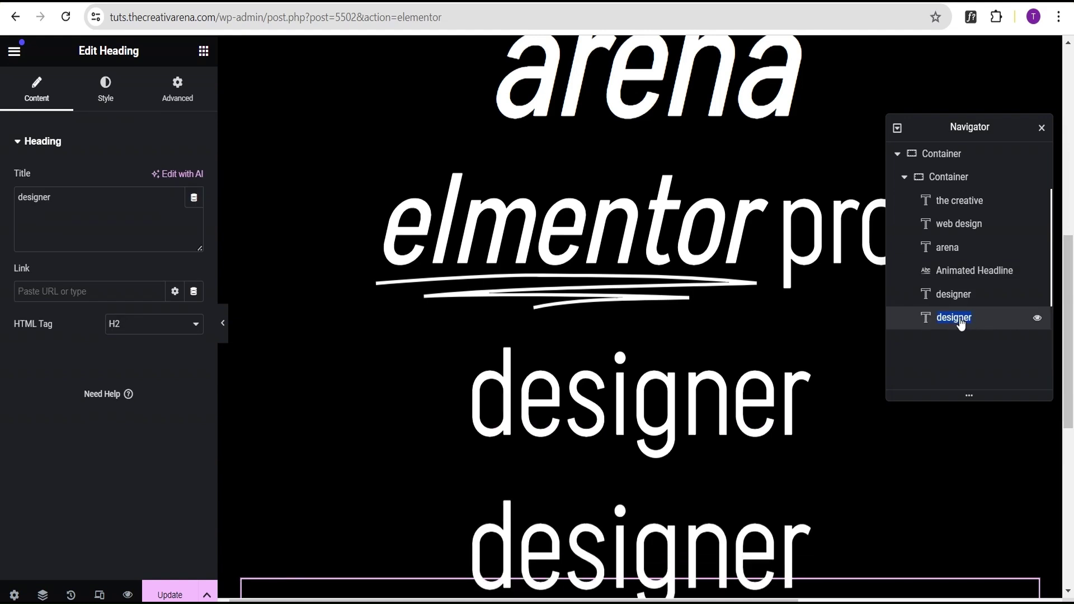
right_click(993, 323)
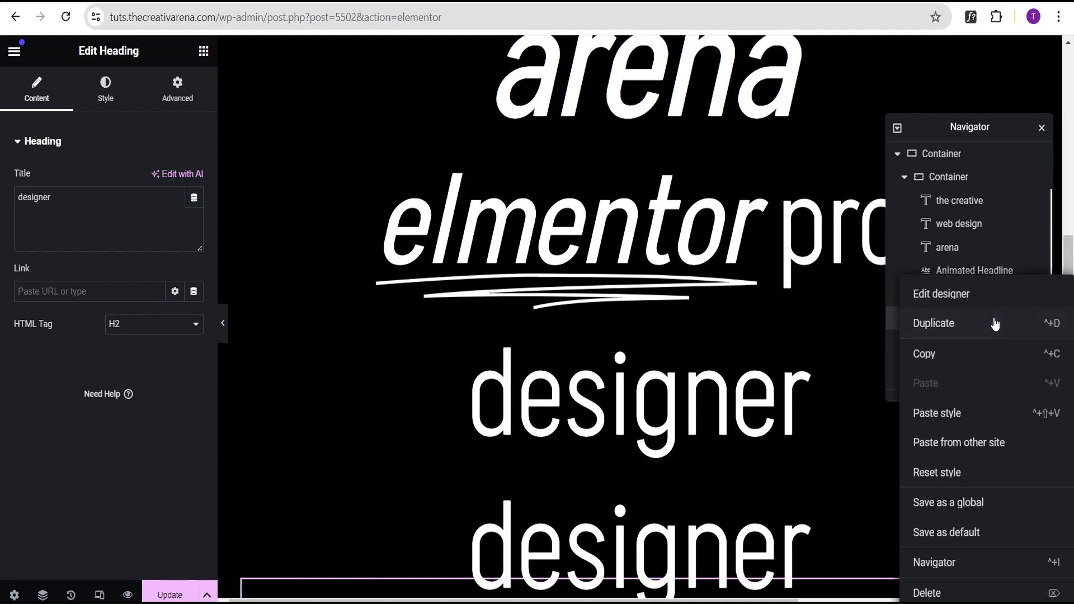
left_click(943, 591)
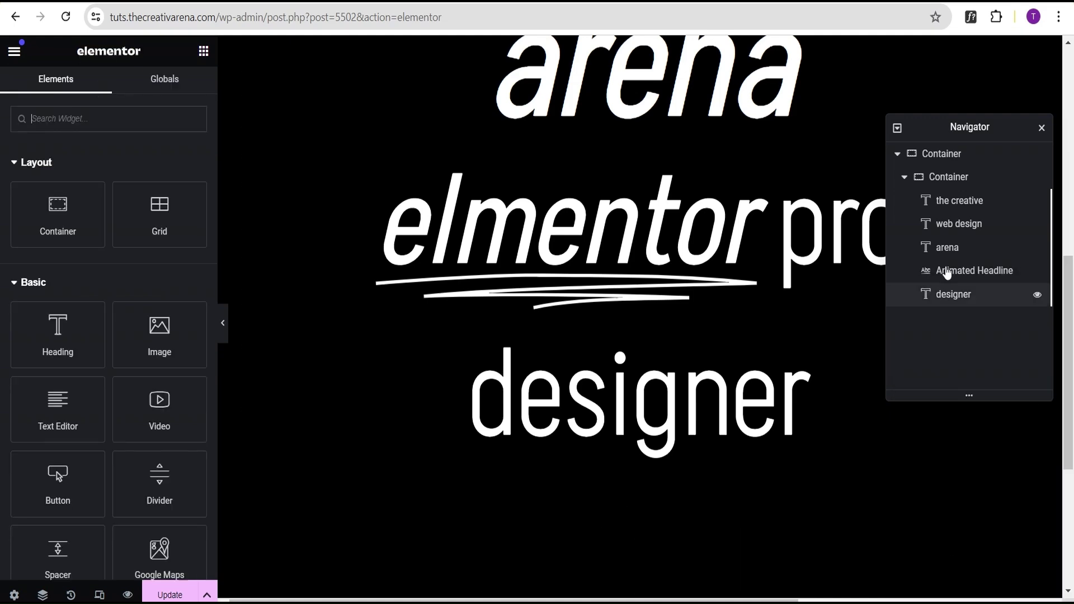
Step: Duplicate "the creative" heading and place the copy below the "designer" heading
left_click(976, 201)
right_click(976, 201)
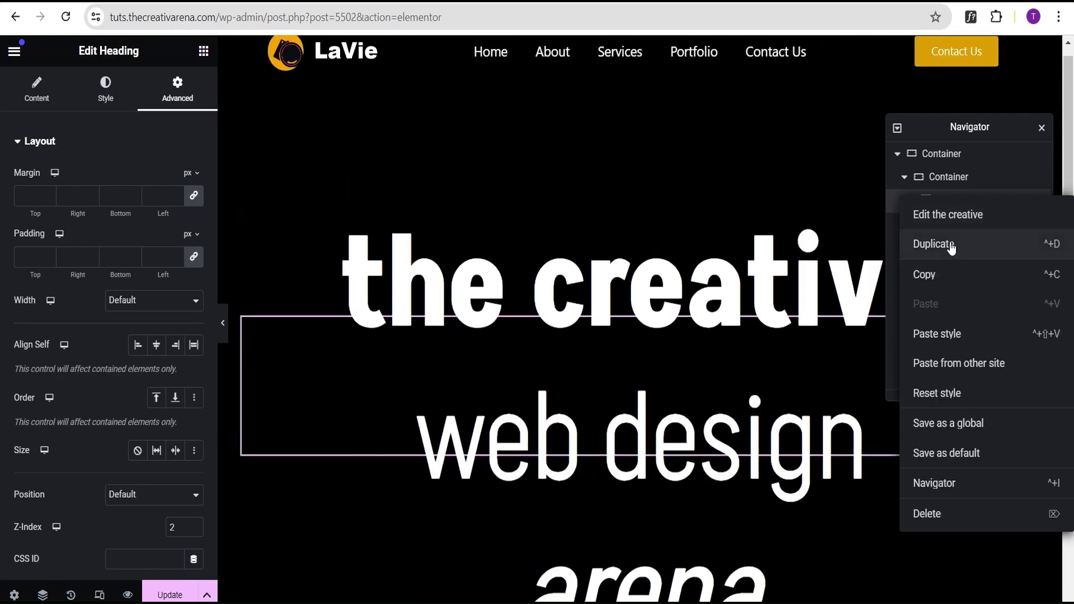
left_click(950, 246)
left_click_drag(957, 223, 971, 323)
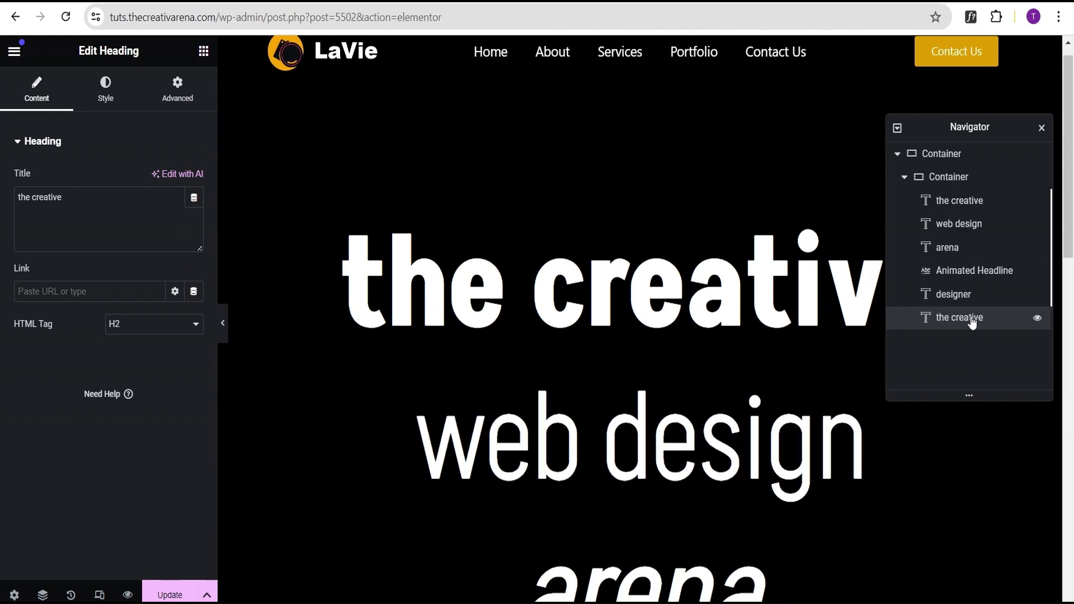
left_click(984, 318)
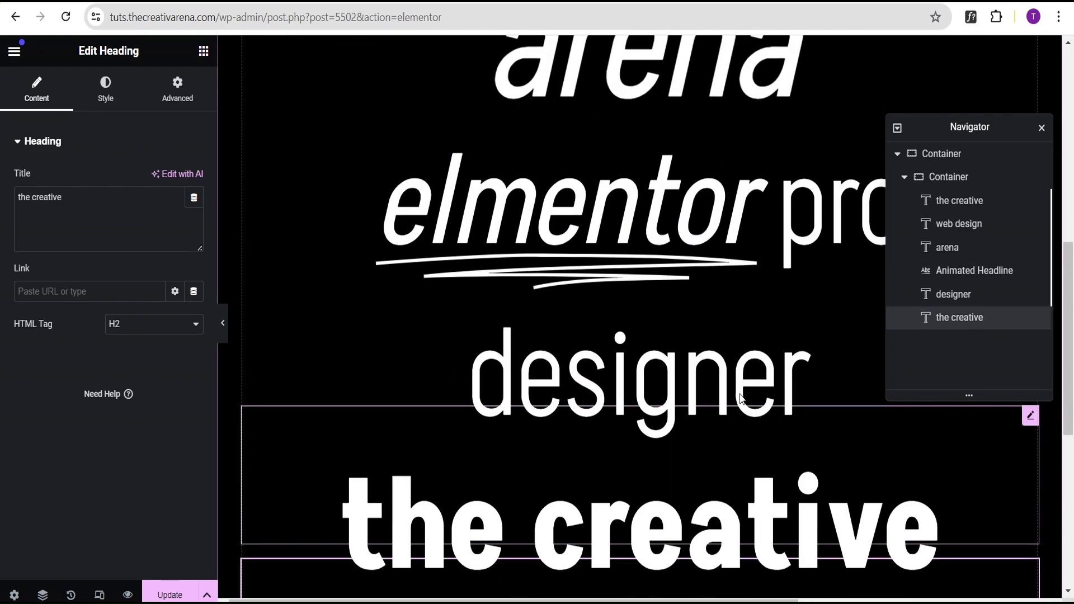
Step: Rename the copied heading below "designer" as "tips & tricks" and set its title text to "tips & tricks"
double_click(946, 319)
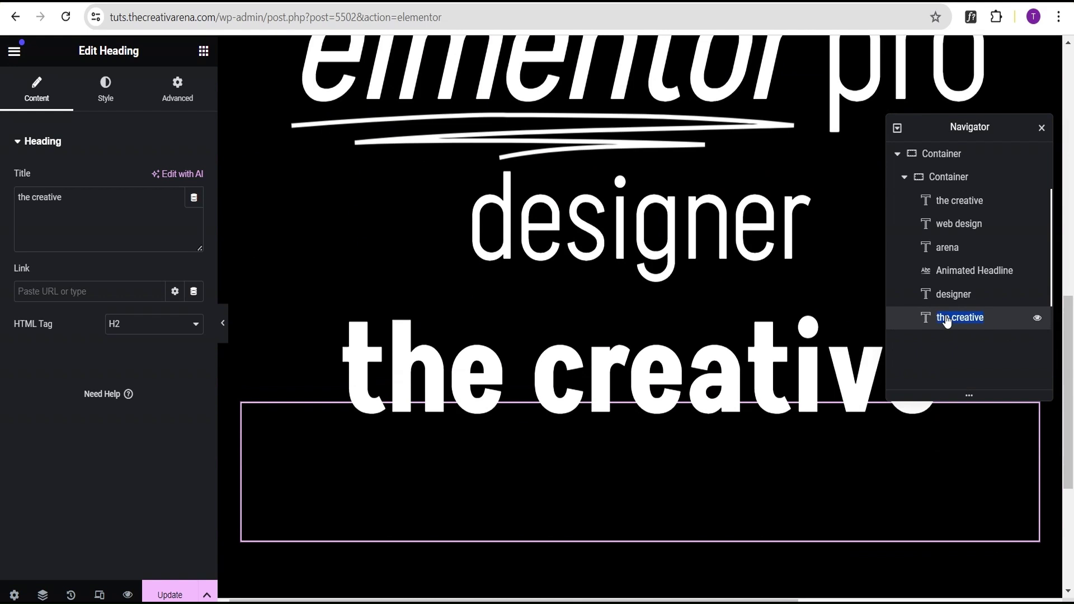
type("tips & tricks")
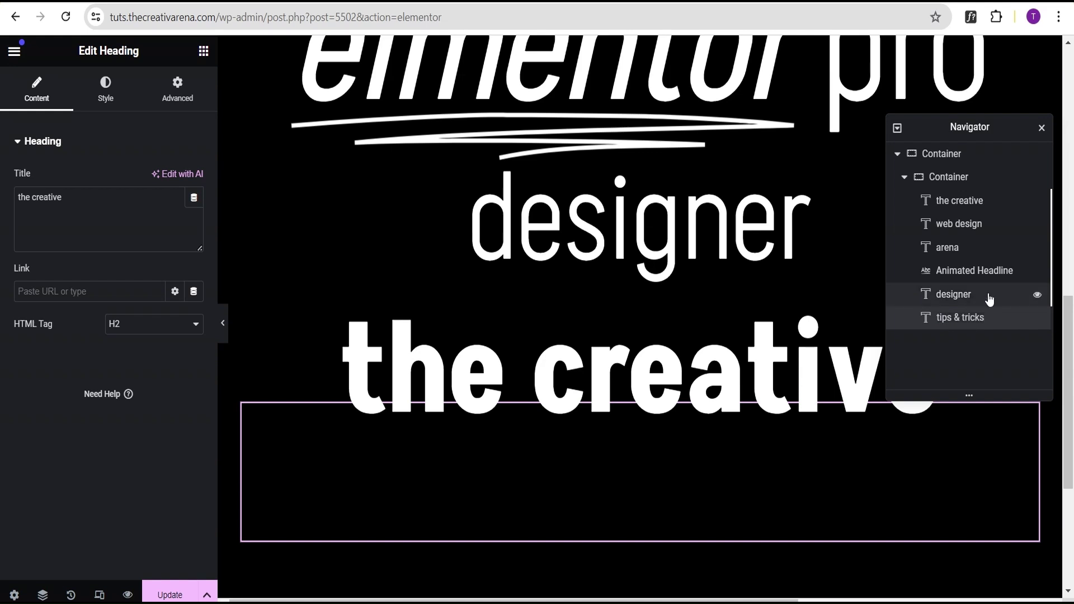
key("ctrl+a")
key("ctrl+c")
left_click(15, 201)
key("ctrl+a")
key("ctrl+v")
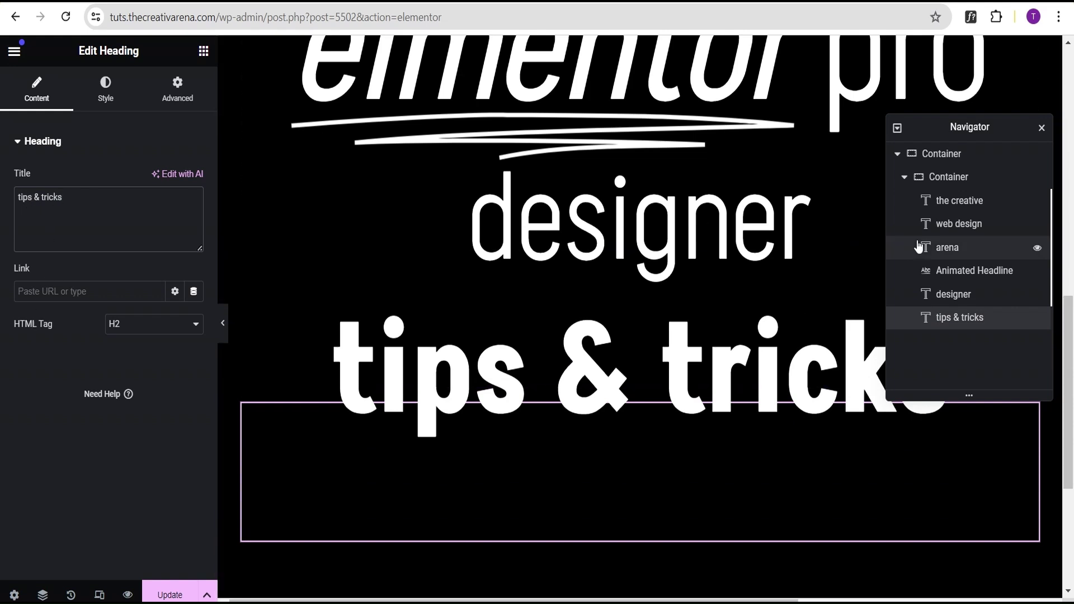
Step: Duplicate the "tips & tricks" heading, rename the copy "2024" and set its title text to "2024"
right_click(983, 318)
left_click(960, 334)
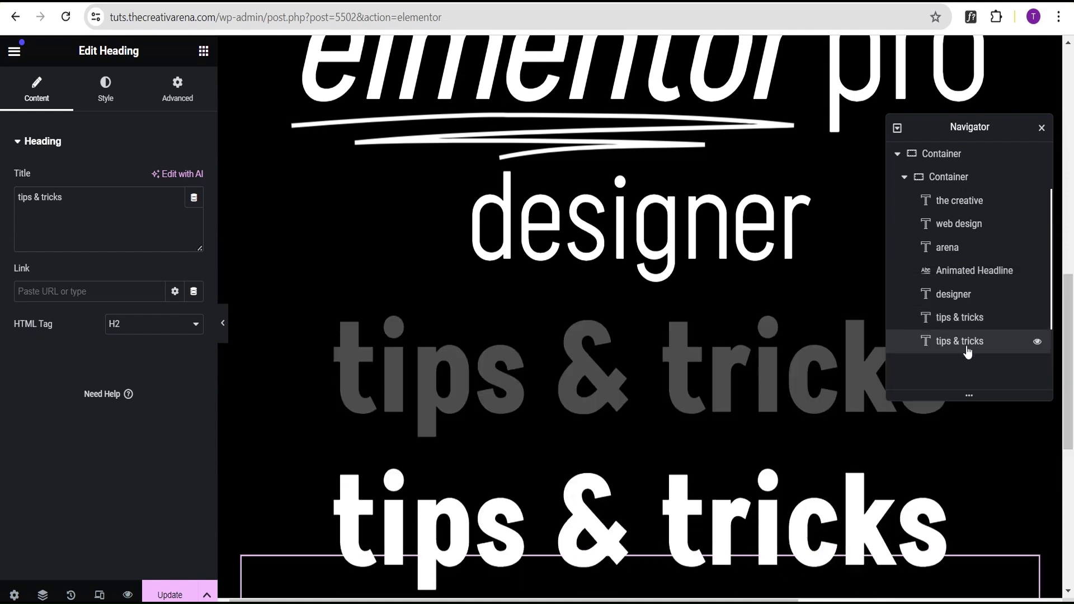
double_click(966, 343)
type("2024")
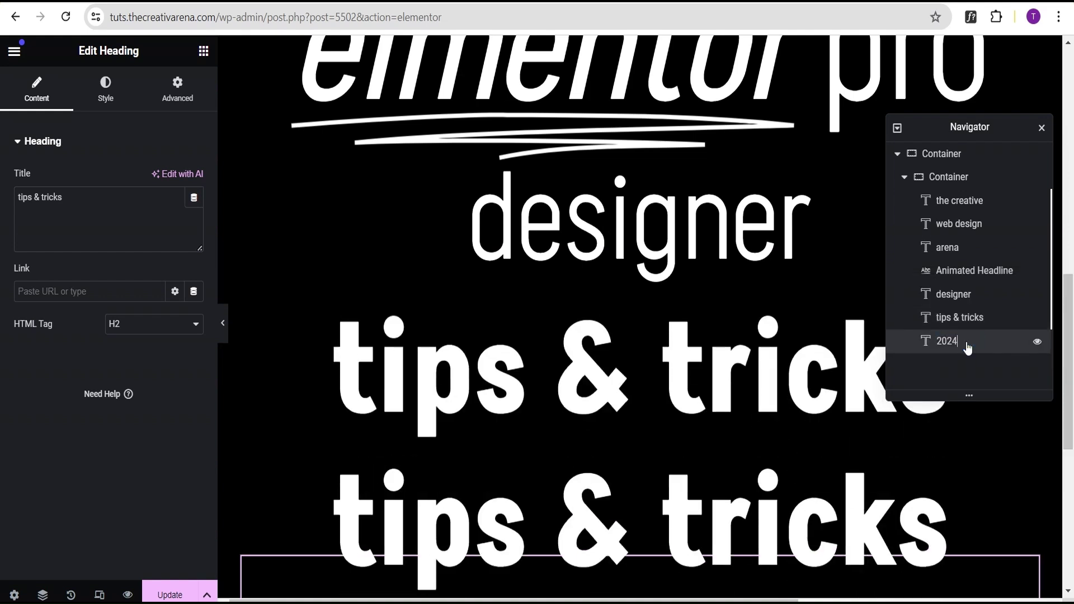
double_click(967, 345)
triple_click(78, 191)
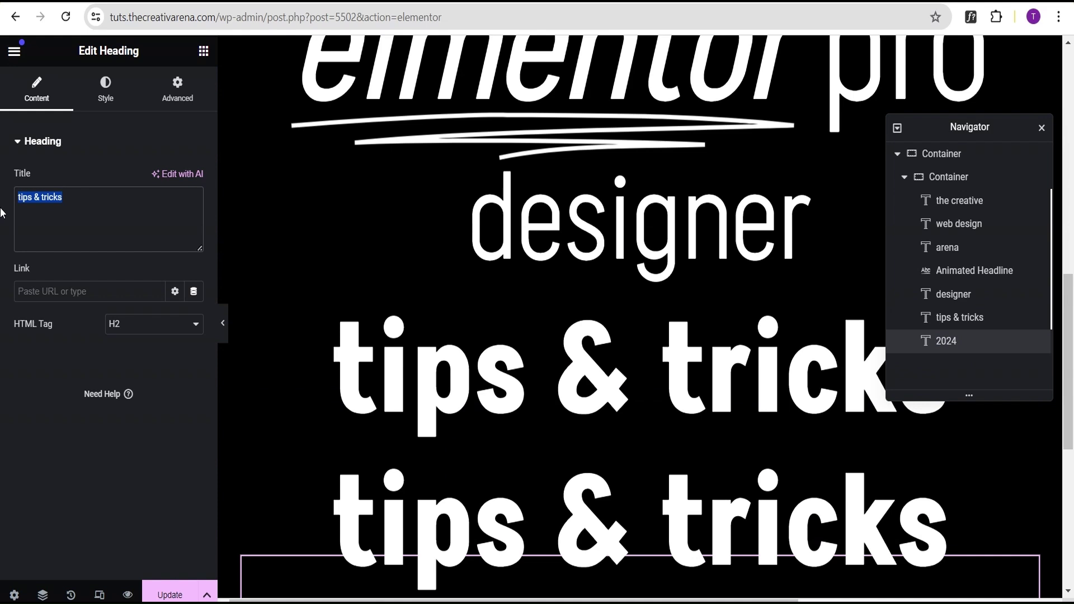
key("ctrl+v")
Step: Set the font weight of the "2024" heading to 400 (Normal)
left_click(105, 89)
left_click(194, 244)
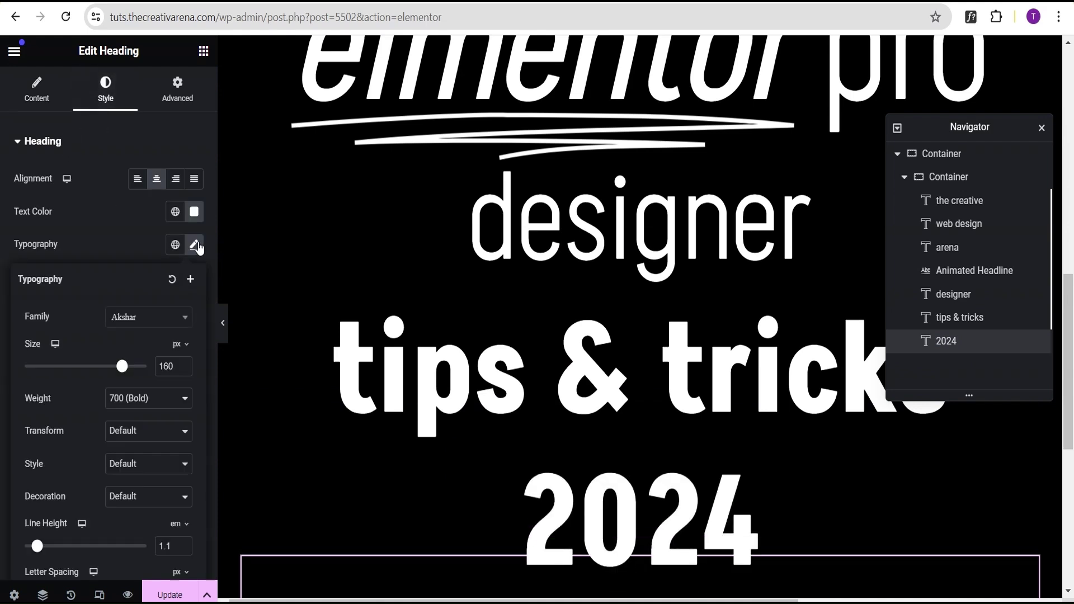
left_click(144, 398)
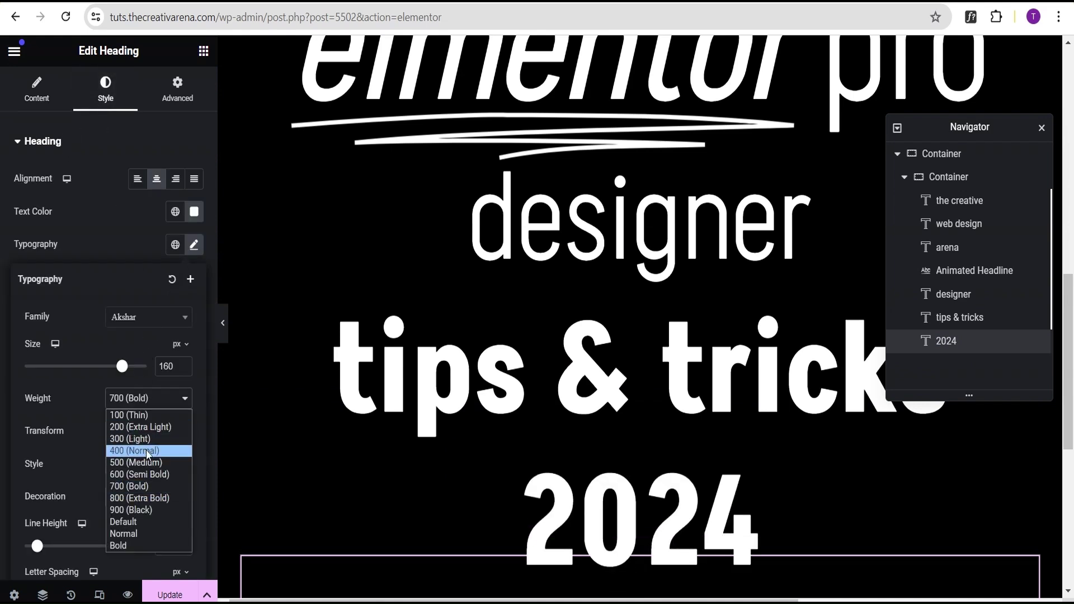
left_click(147, 451)
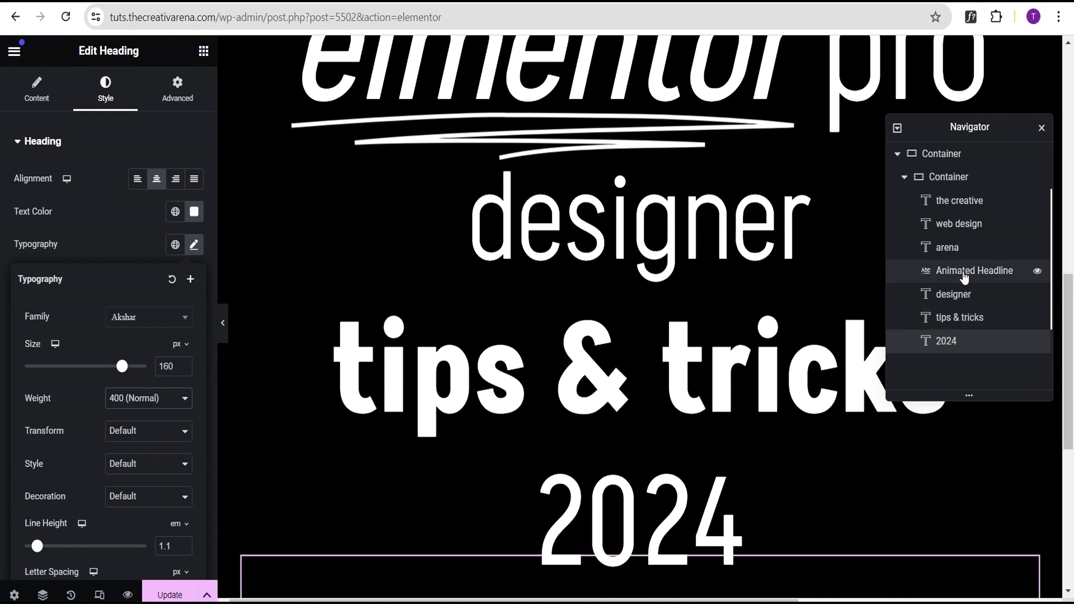
Step: Duplicate the "designer" heading and place the copy below the "2024" heading
left_click(964, 297)
right_click(964, 297)
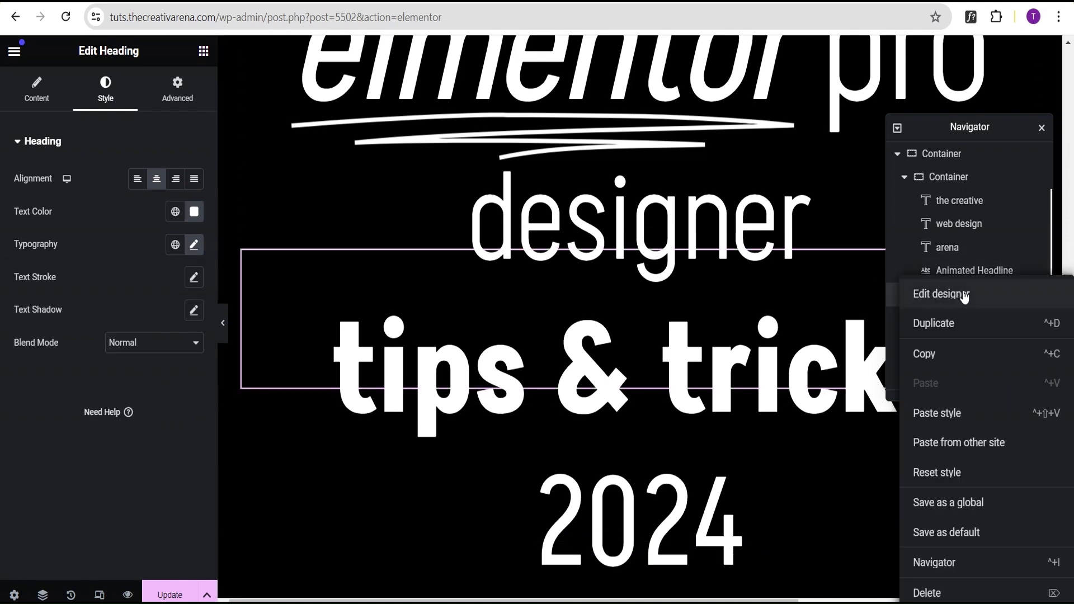
left_click(951, 323)
left_click_drag(954, 324, 958, 370)
scroll(764, 437, "down", 5)
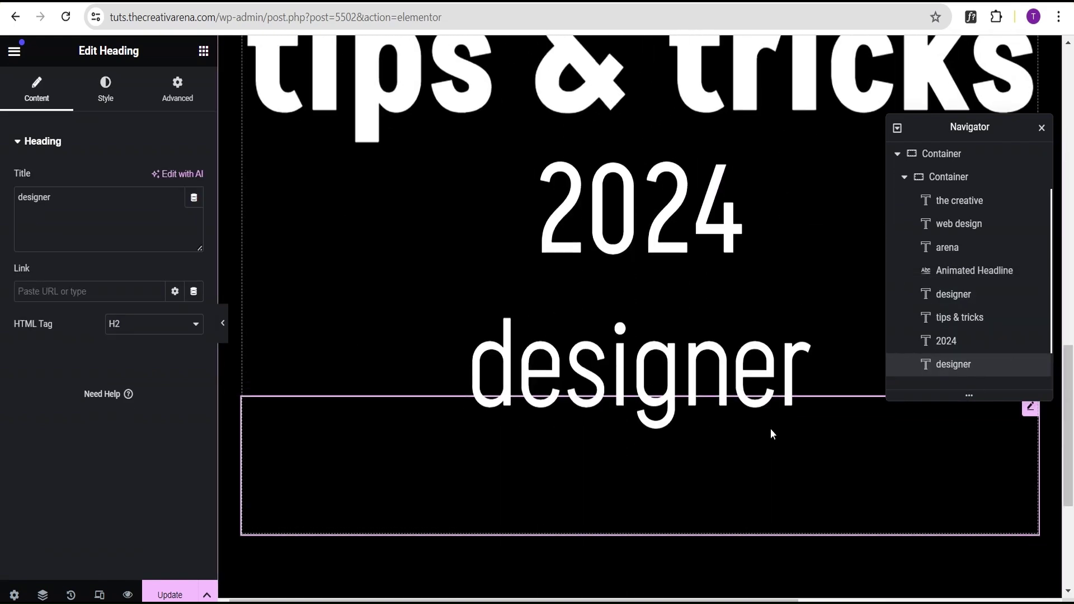
Step: Rename the copied heading below "2024" as "text effect" and set its title text to "text effect"
double_click(954, 366)
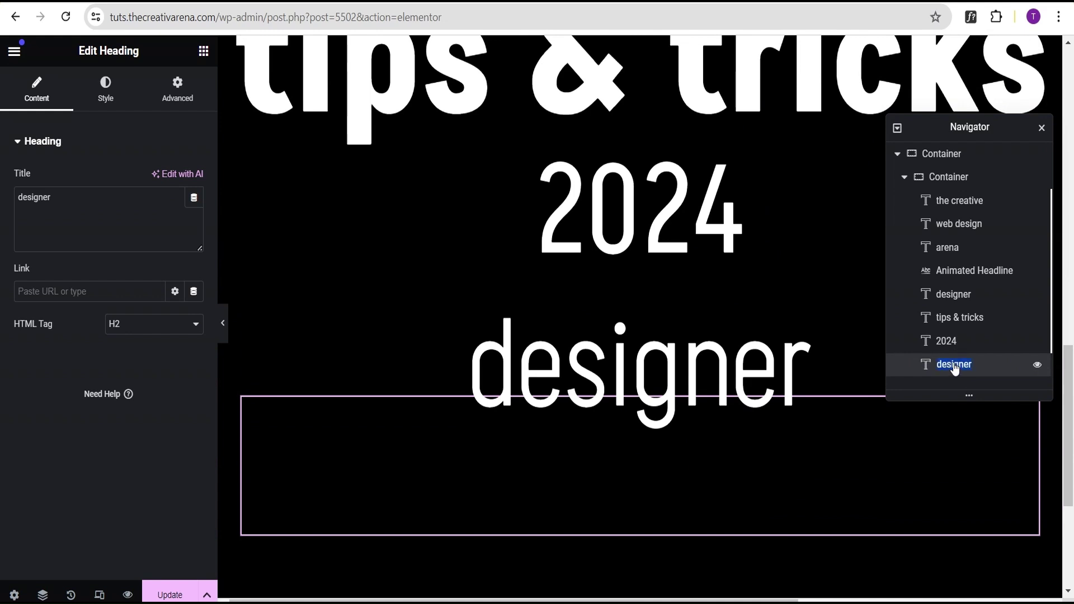
type("text effect")
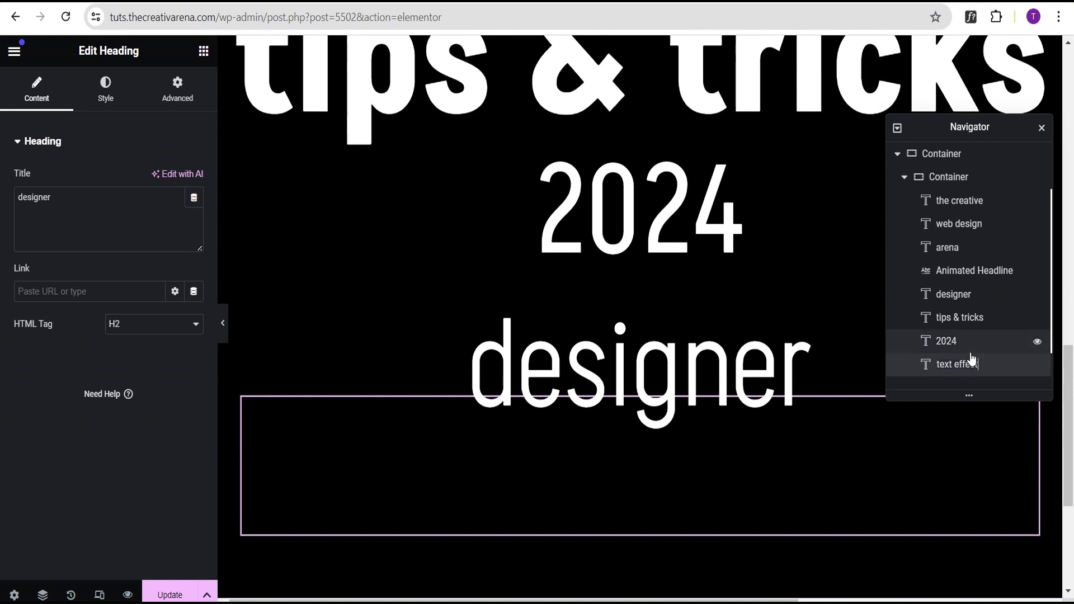
key("Return")
left_click_drag(53, 198, 1, 202)
key("ctrl+v")
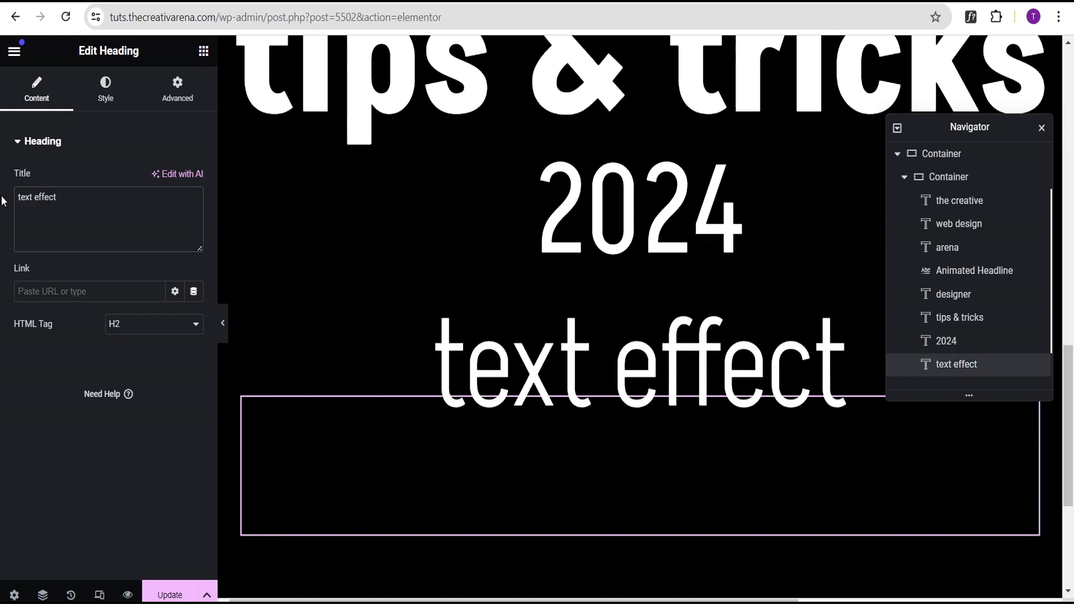
Step: Unlink the margins of the "text effect" heading and set the top margin to 40 px and the bottom margin to 10 px
left_click(171, 91)
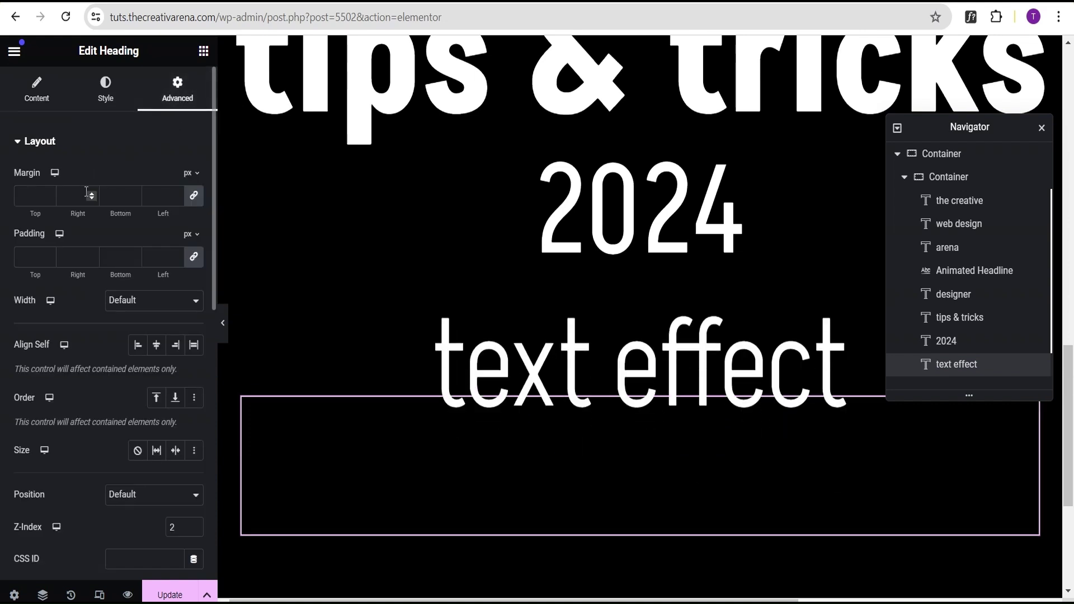
left_click(194, 197)
left_click(30, 195)
type("50")
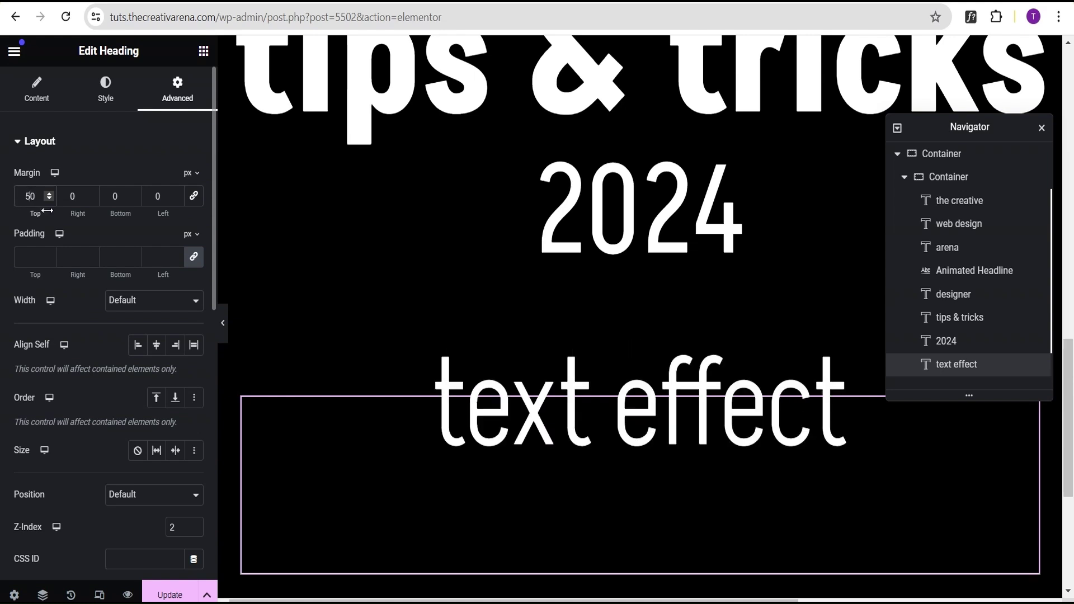
left_click(110, 207)
type("1")
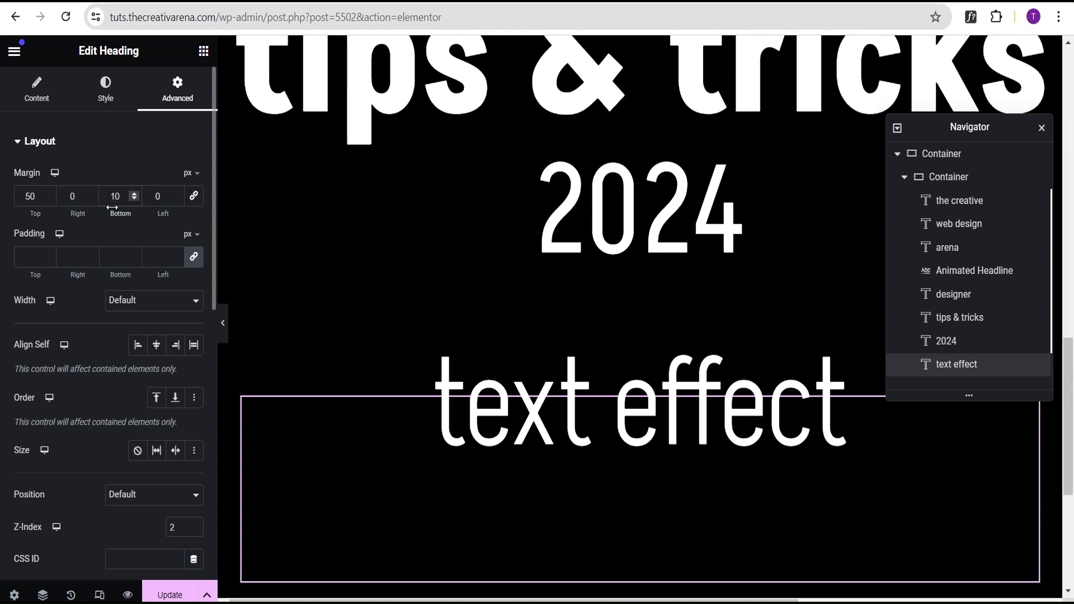
left_click_drag(36, 196, 11, 193)
type("4")
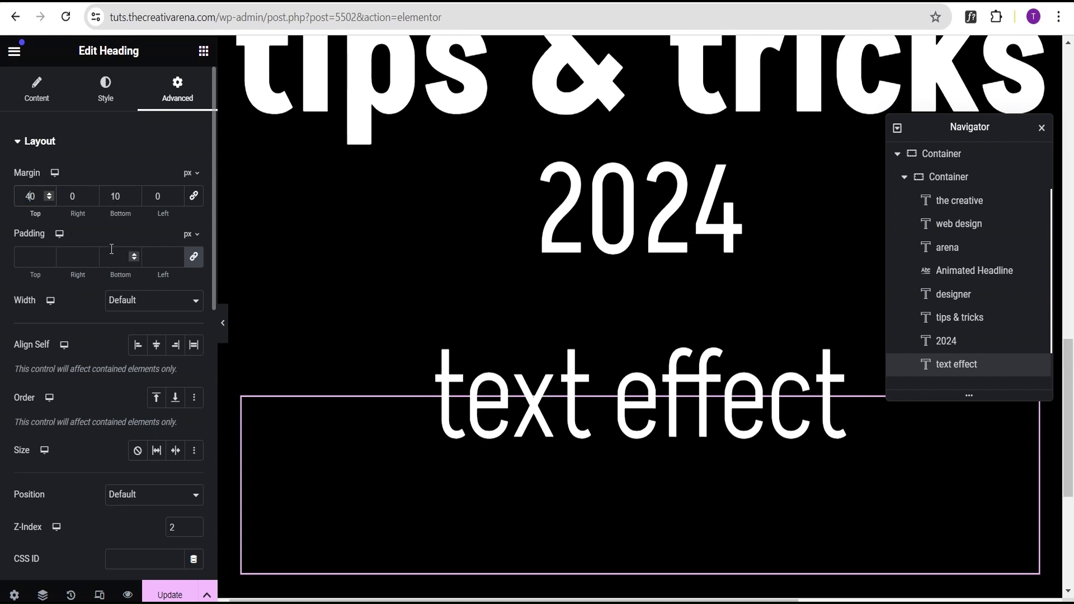
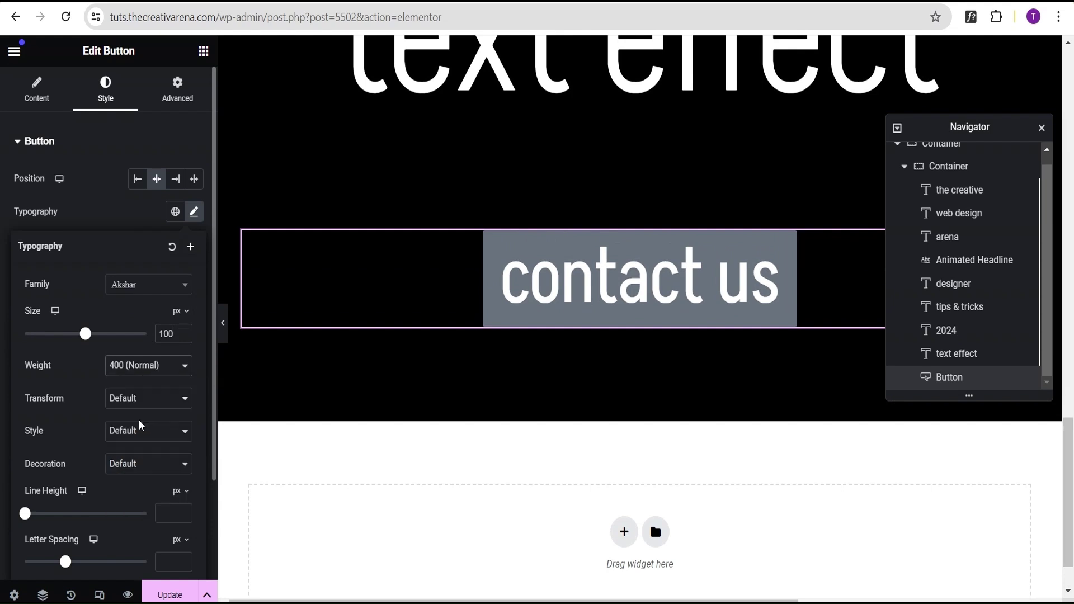
Step: Set the "contact us" button's text color to white and its background color to the fully transparent #02010100
scroll(112, 481, "down", 3)
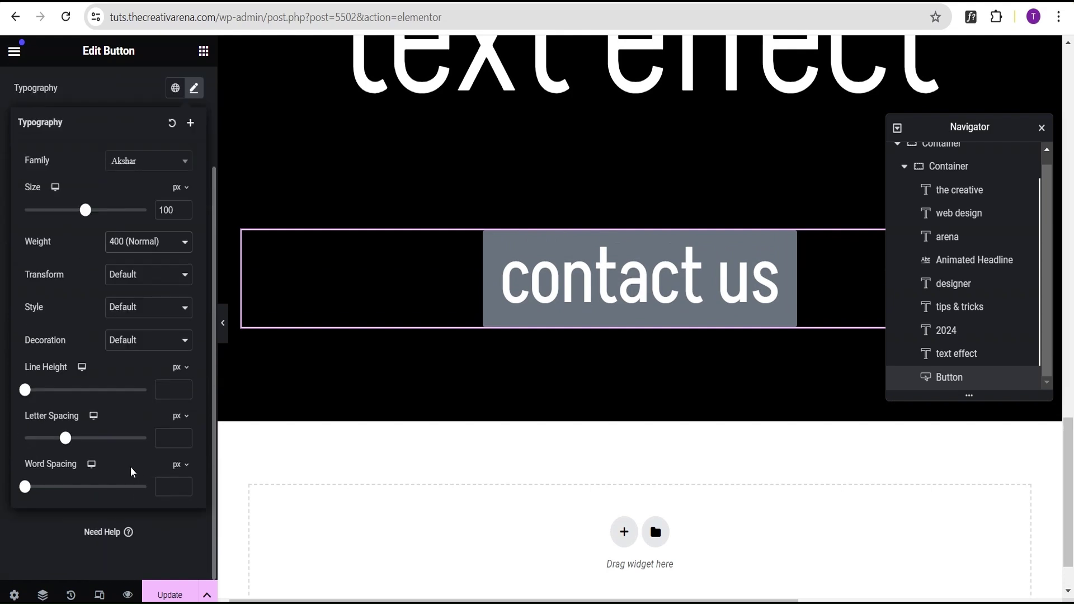
left_click(71, 567)
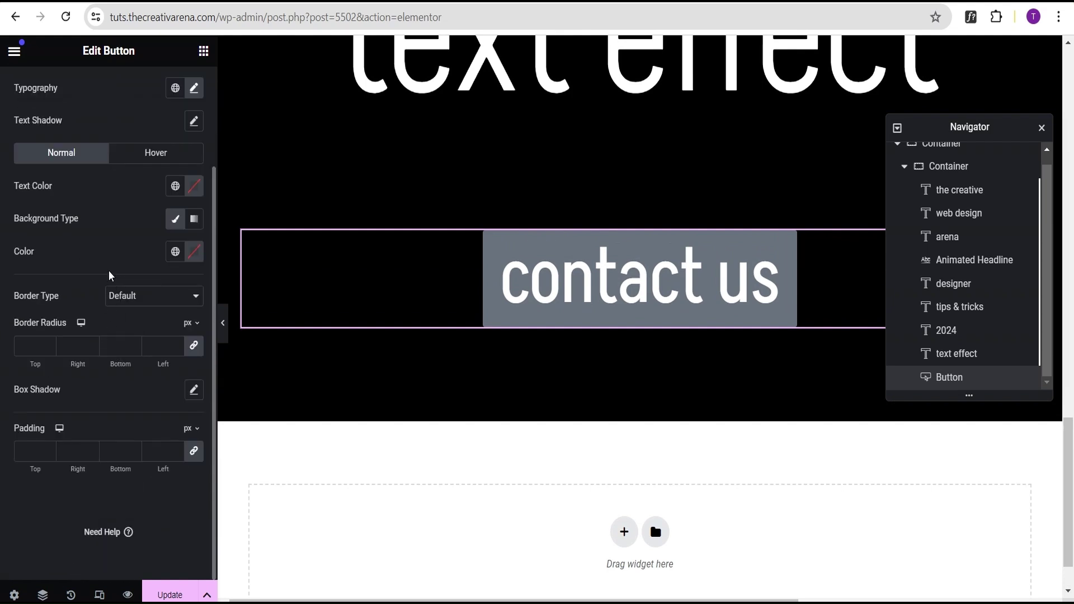
left_click(195, 188)
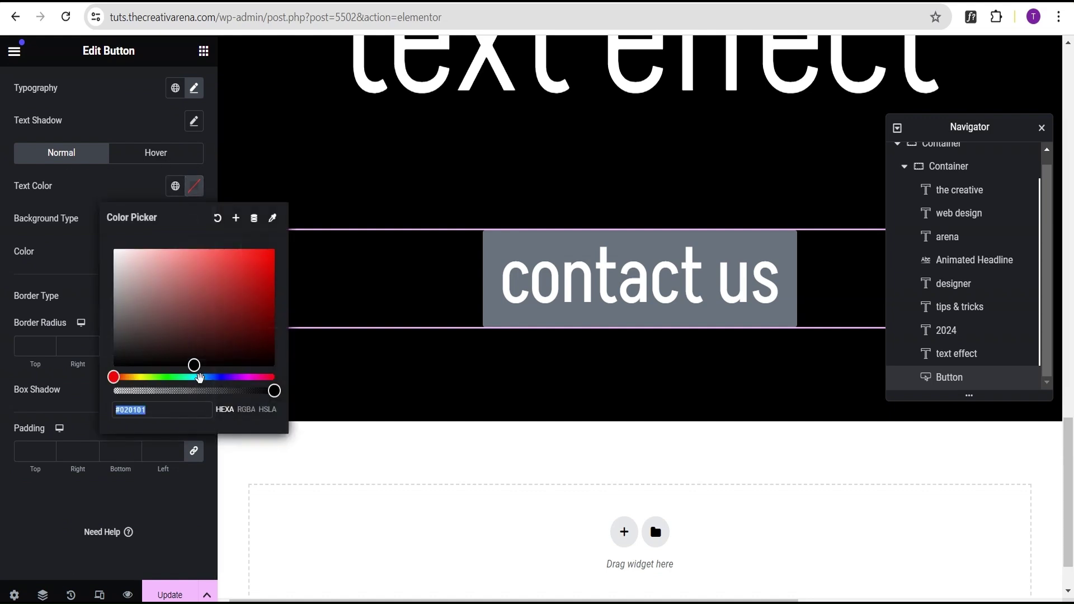
left_click_drag(193, 365, 67, 201)
left_click(68, 202)
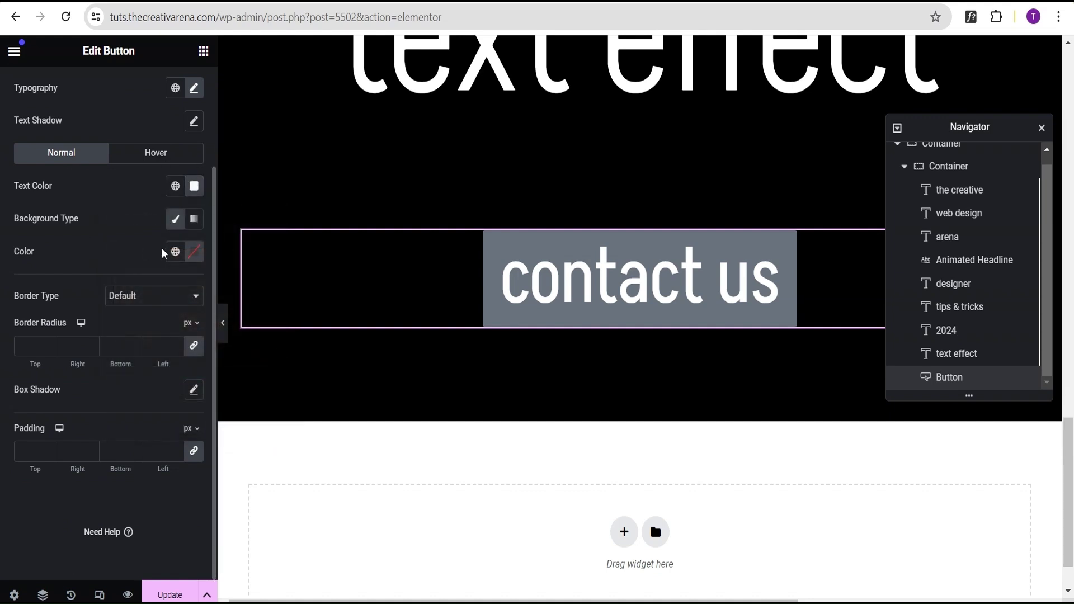
left_click(193, 251)
left_click_drag(274, 457, 93, 459)
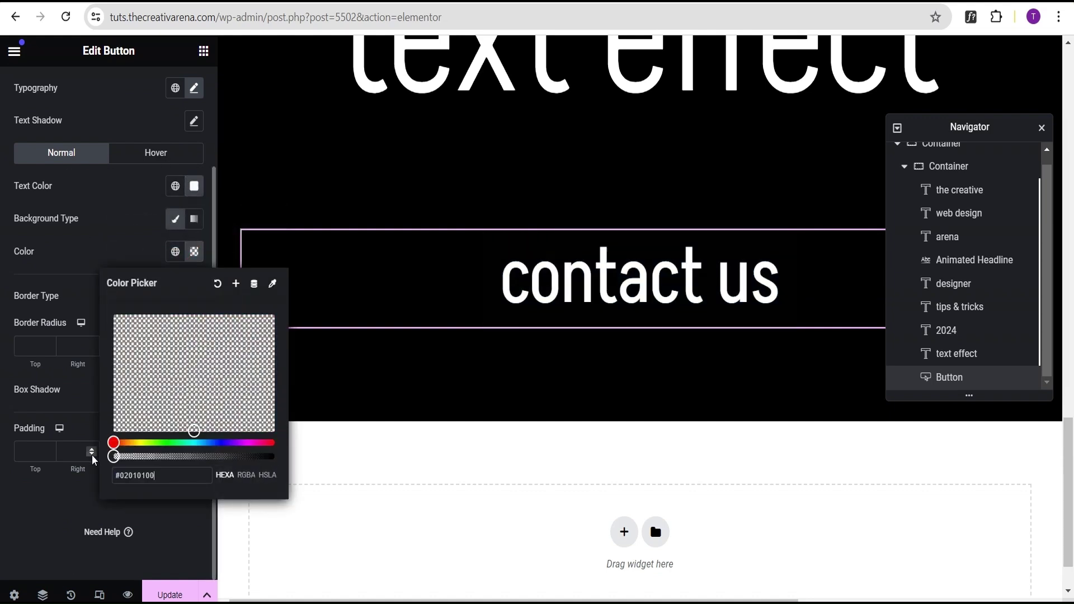
left_click(90, 242)
Step: Give the "contact us" button a solid 2 px border on all sides and color the border white
left_click(137, 295)
left_click(134, 337)
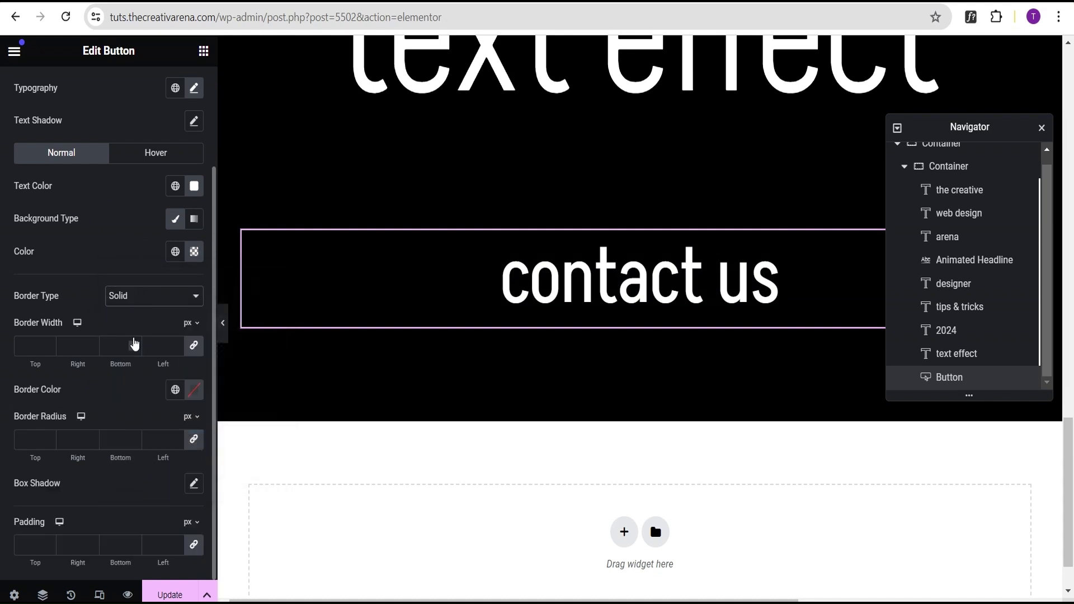
left_click(32, 348)
type("2")
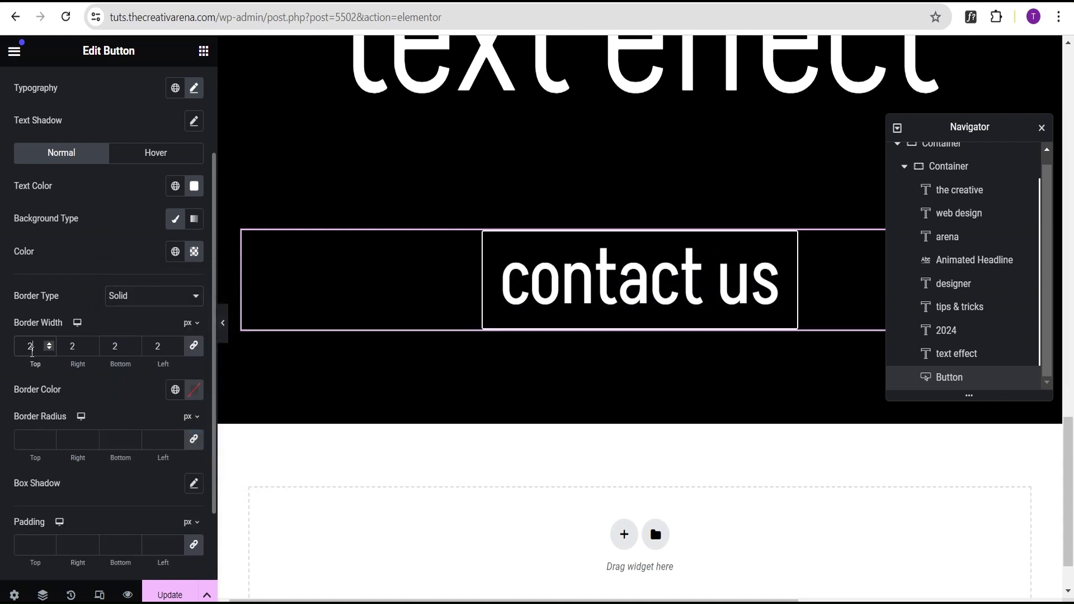
left_click(194, 389)
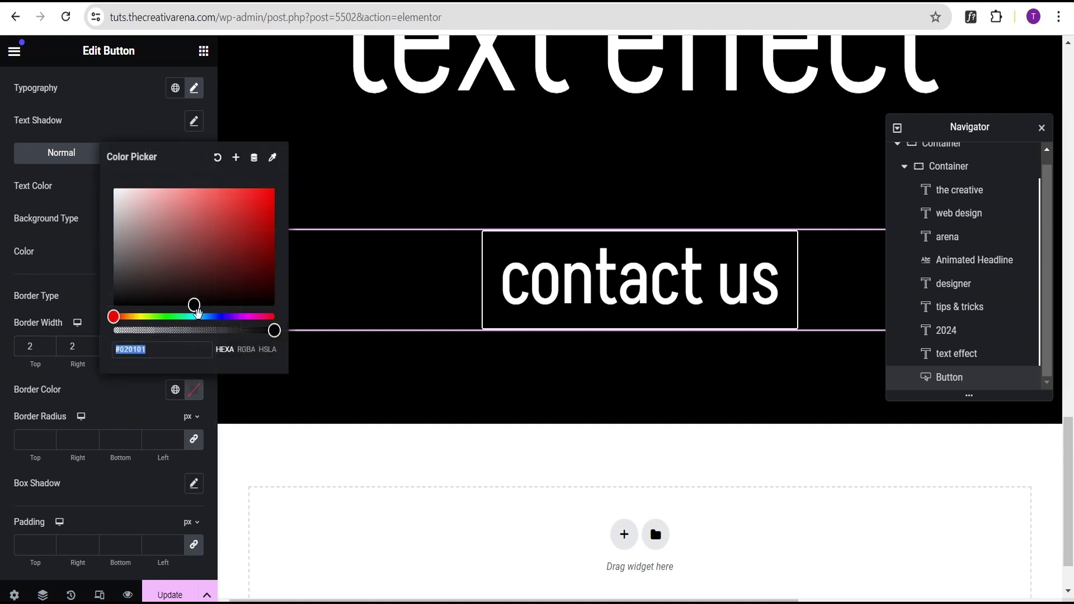
left_click_drag(194, 305, 94, 175)
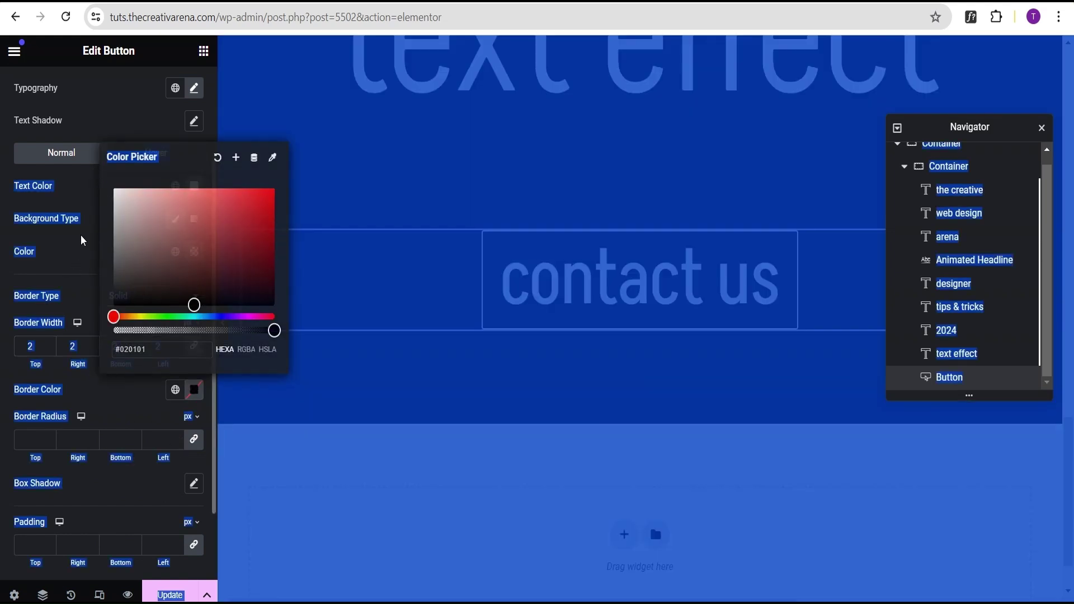
left_click(81, 254)
left_click(194, 390)
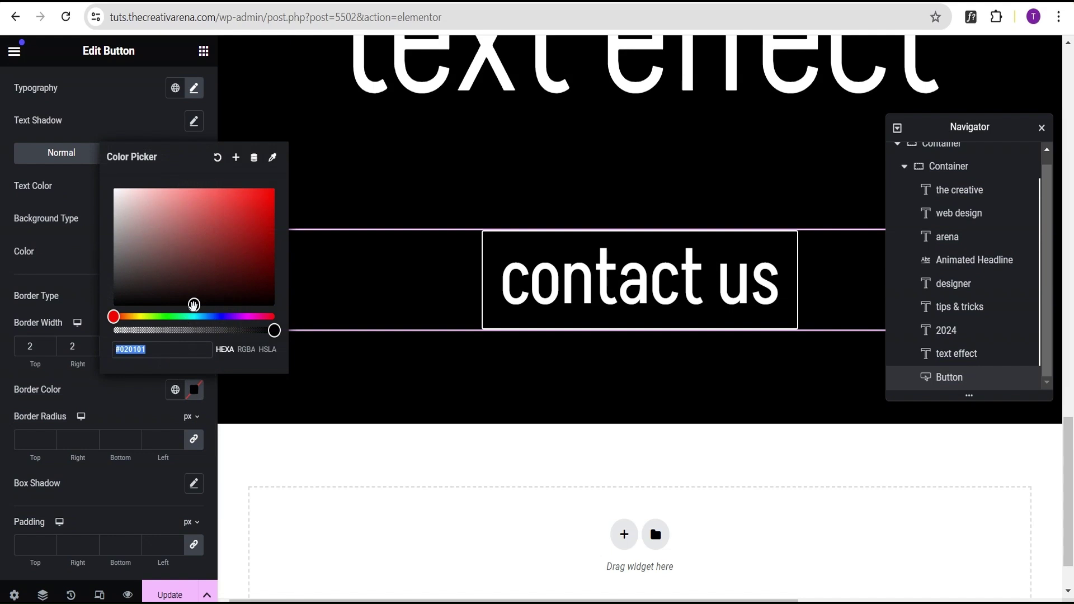
left_click_drag(193, 306, 106, 189)
left_click(79, 249)
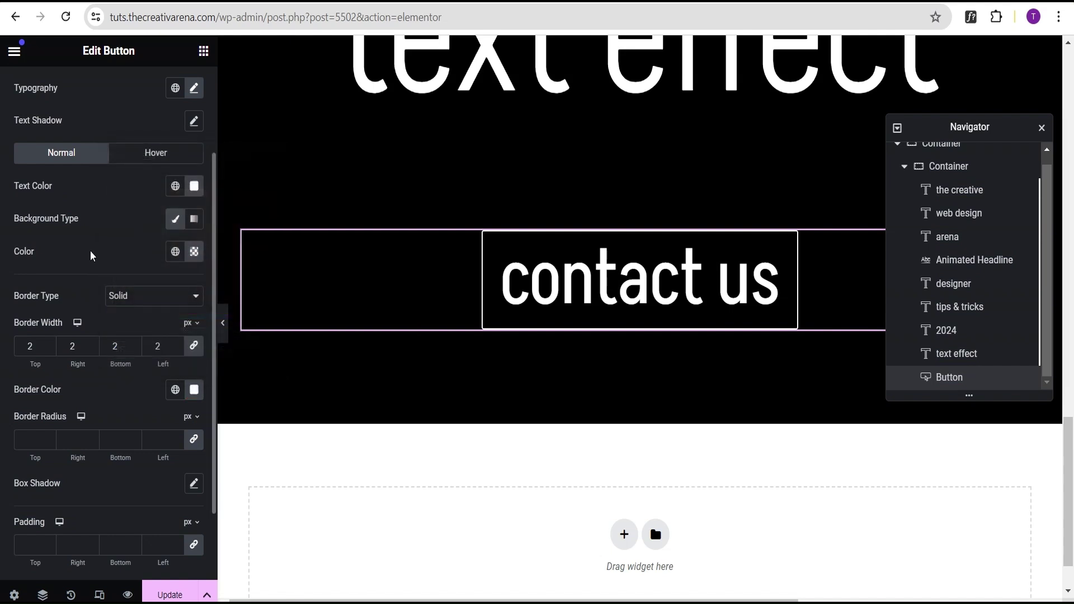
Step: Set the hover-state text color of the "contact us" button to near-black #020101
scroll(111, 259, "down", 2)
scroll(114, 262, "up", 2)
left_click(159, 154)
left_click(196, 188)
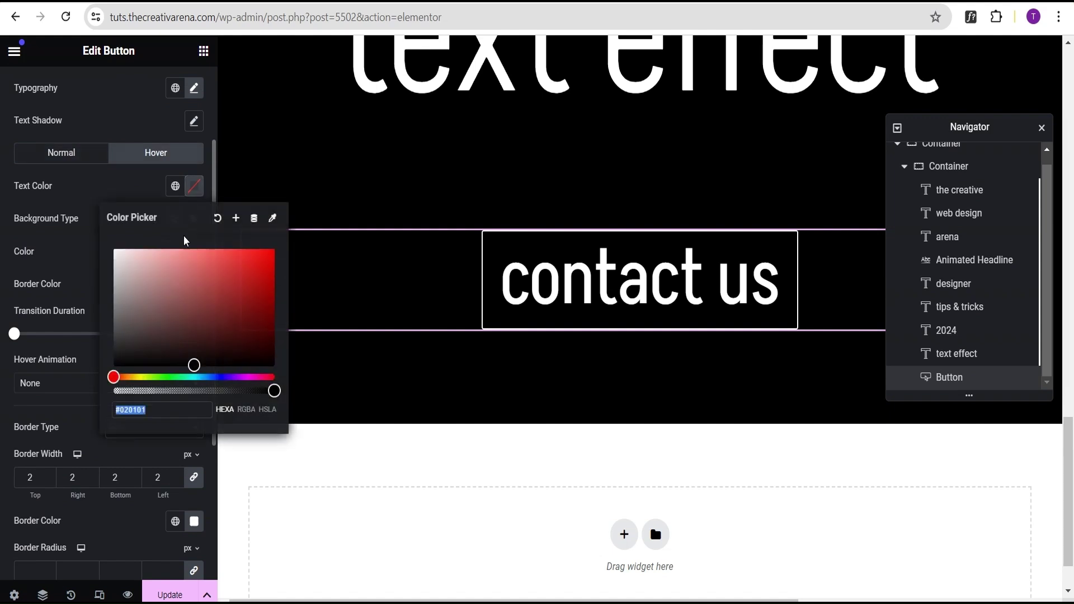
left_click(193, 364)
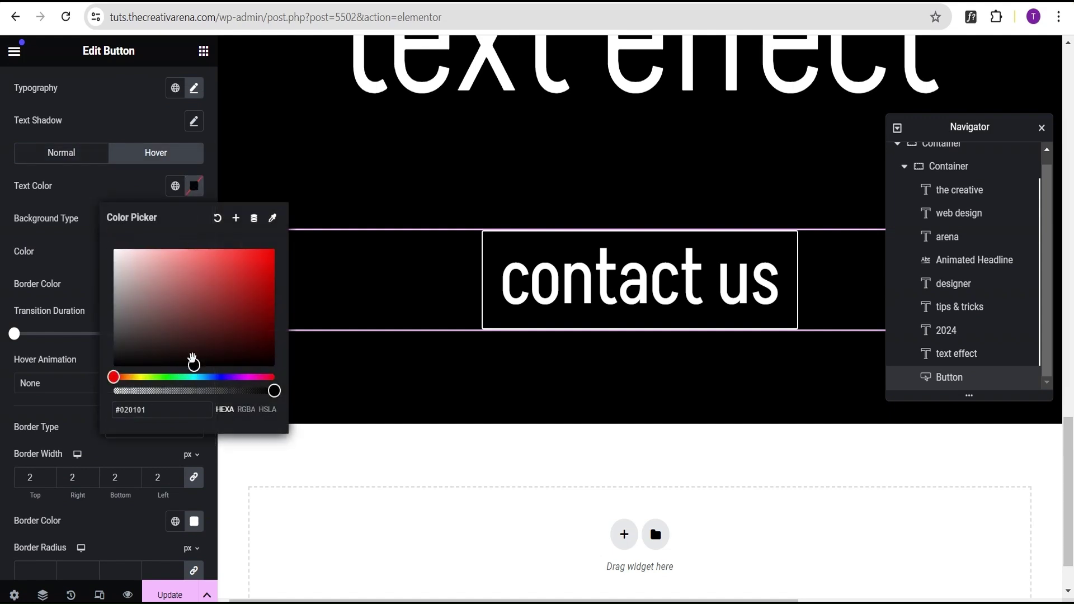
left_click(78, 184)
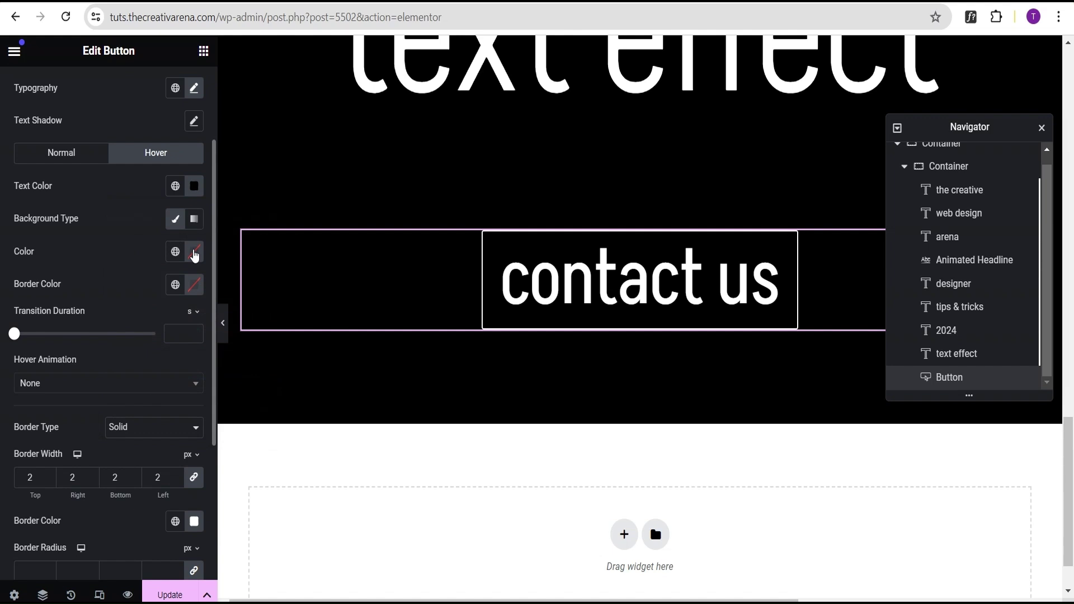
Step: Set the button's hover-state background color to #FFFFFF and its hover border color to white
left_click(195, 254)
left_click(194, 251)
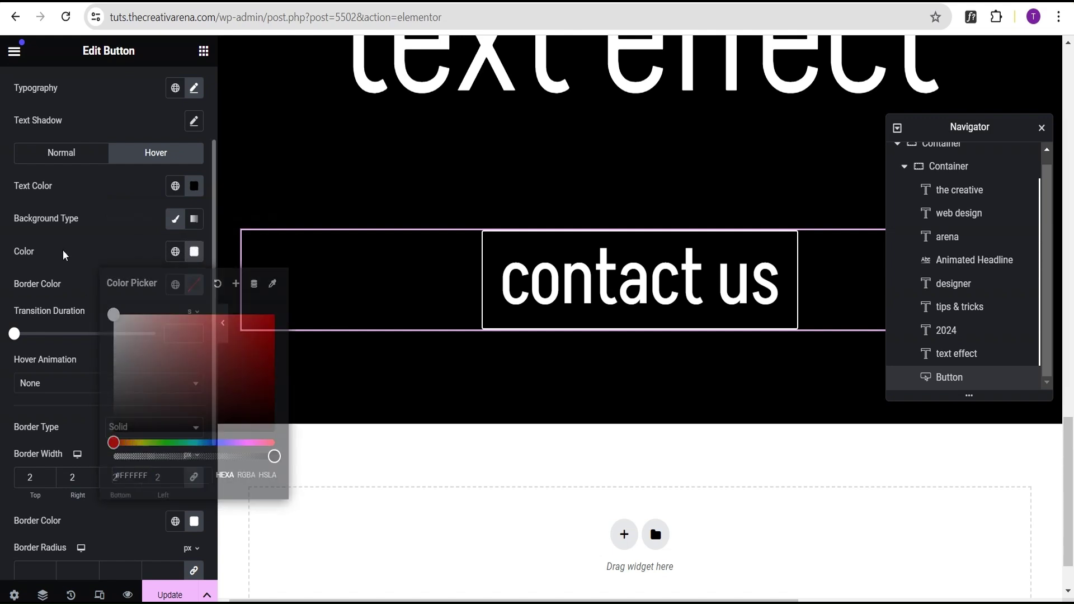
left_click(196, 296)
left_click_drag(192, 463, 115, 371)
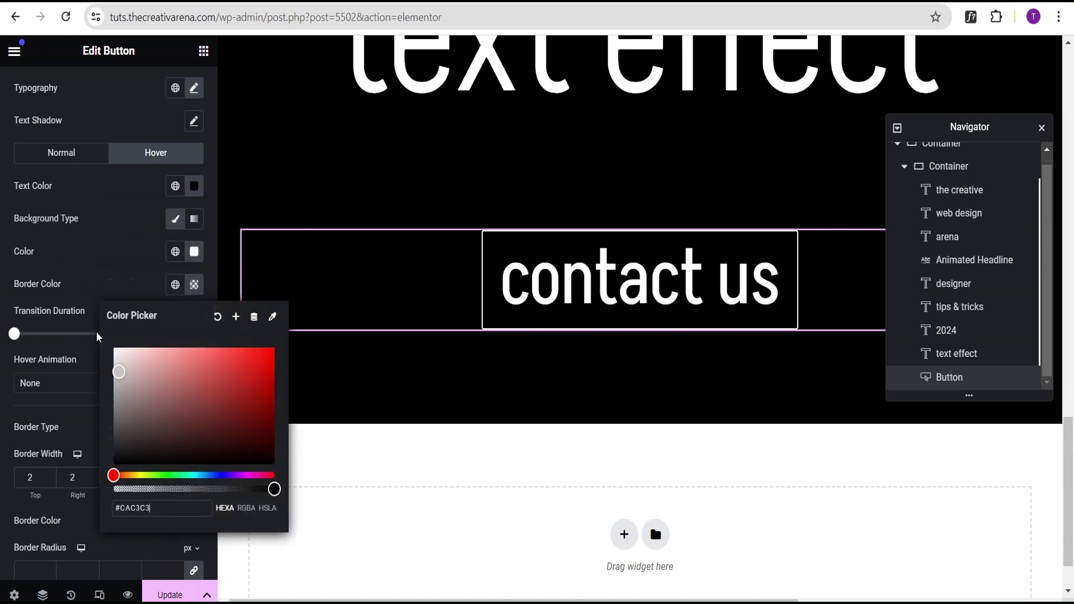
left_click(85, 288)
Step: Choose Shrink as the hover animation of the "contact us" button
left_click(53, 385)
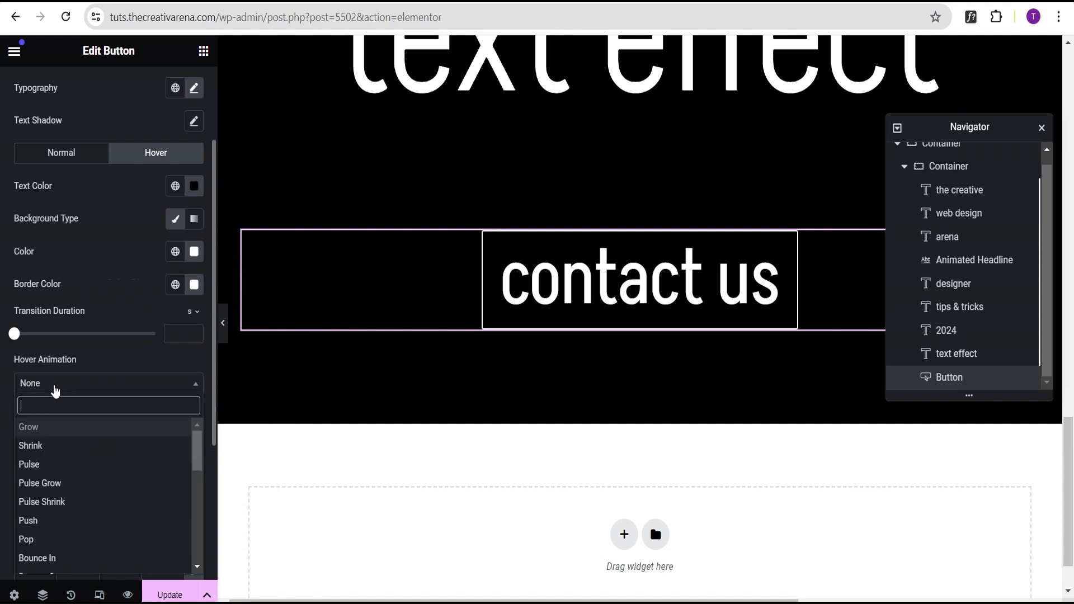
left_click(51, 446)
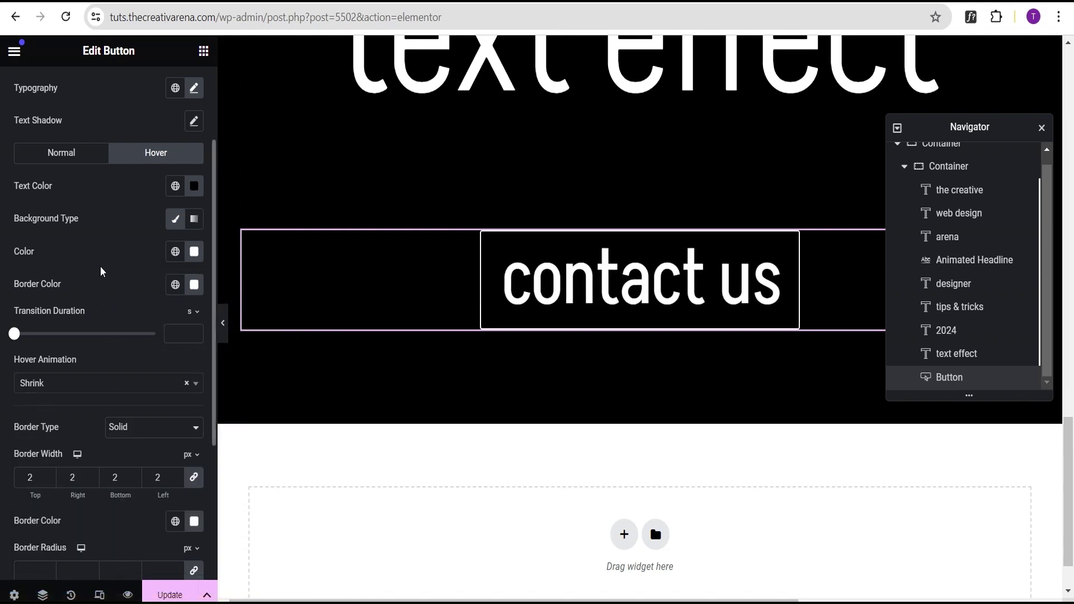
scroll(151, 358, "down", 4)
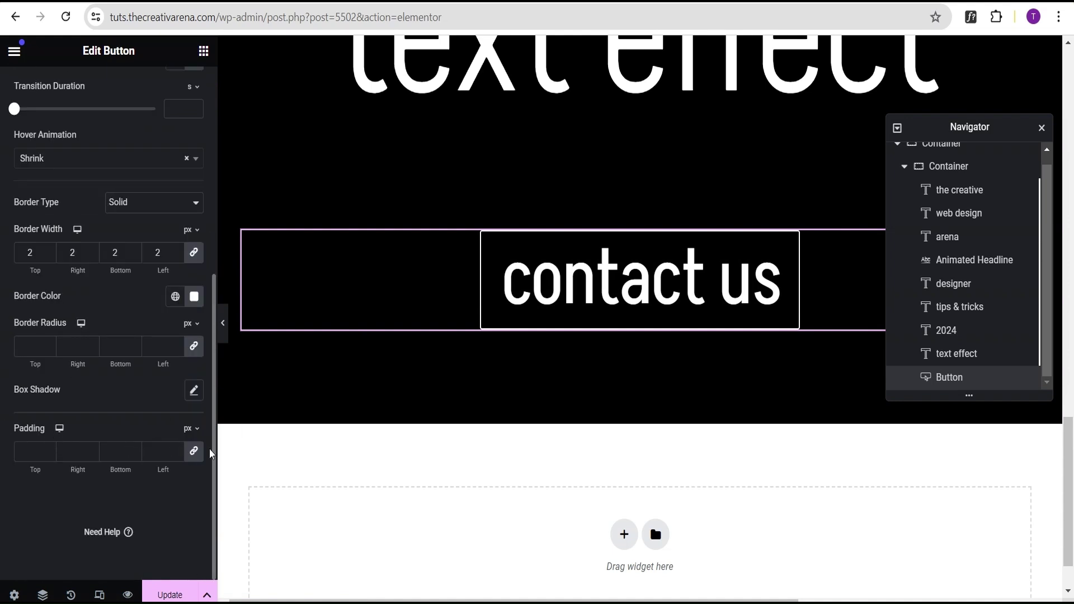
Step: Set the "contact us" button's padding to 10 px top and bottom and 60 px right and left, with the sides unlinked
left_click(162, 454)
type("0")
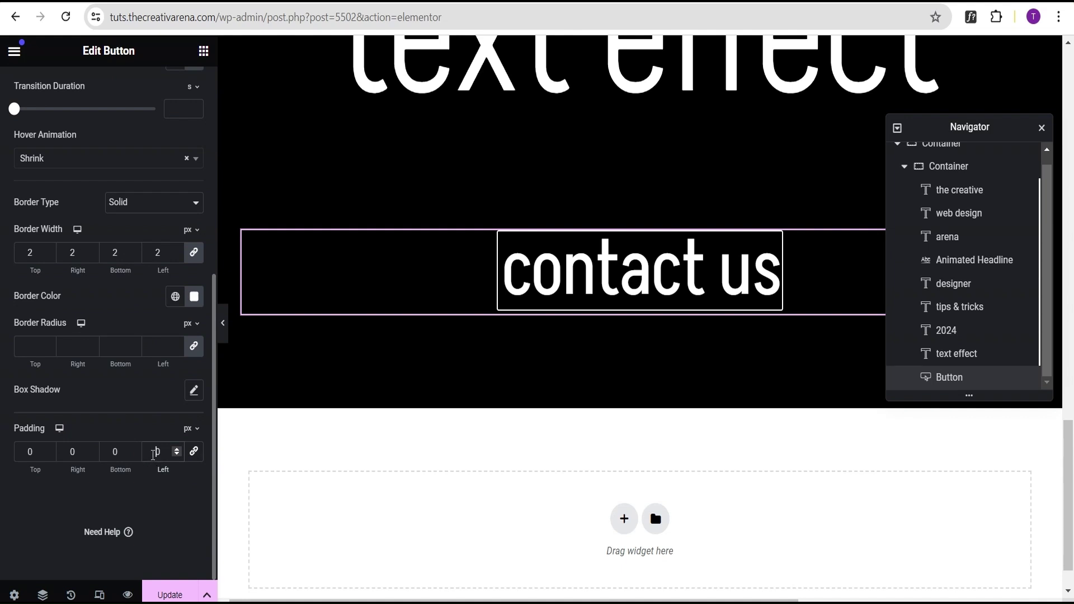
type("6")
left_click(112, 451)
type("1")
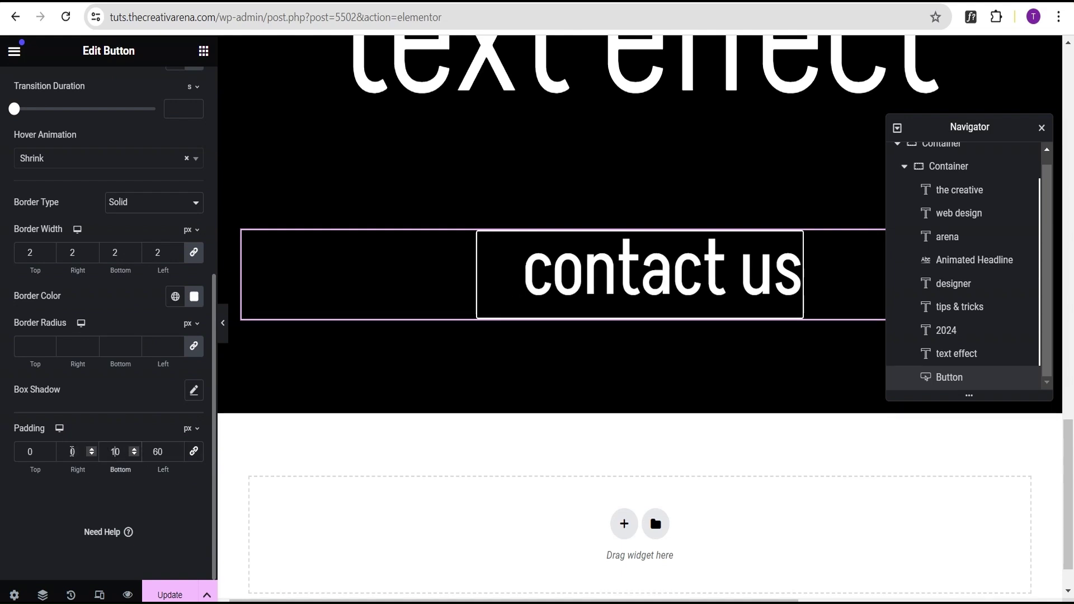
left_click(70, 452)
type("6")
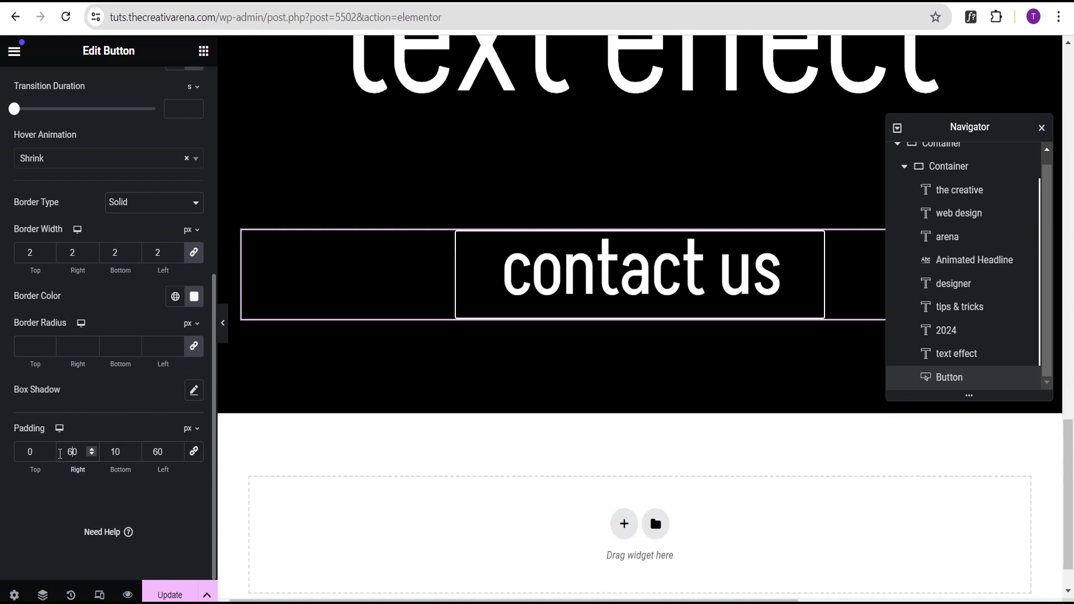
left_click(29, 452)
type("1")
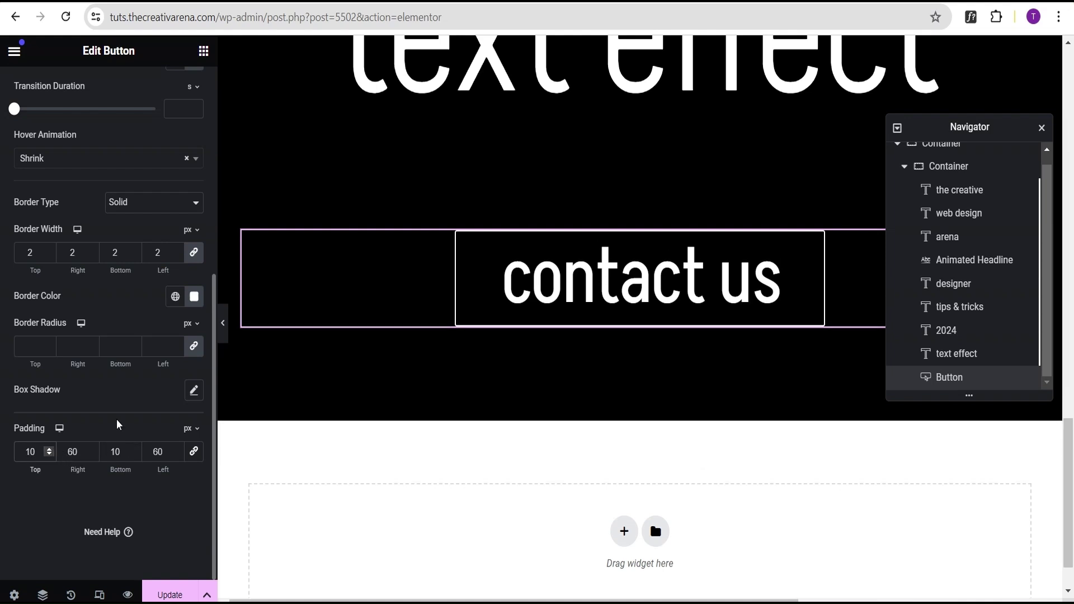
Step: Preview the whole section without the editing panel, from the page header down to the "contact us" button
left_click(224, 324)
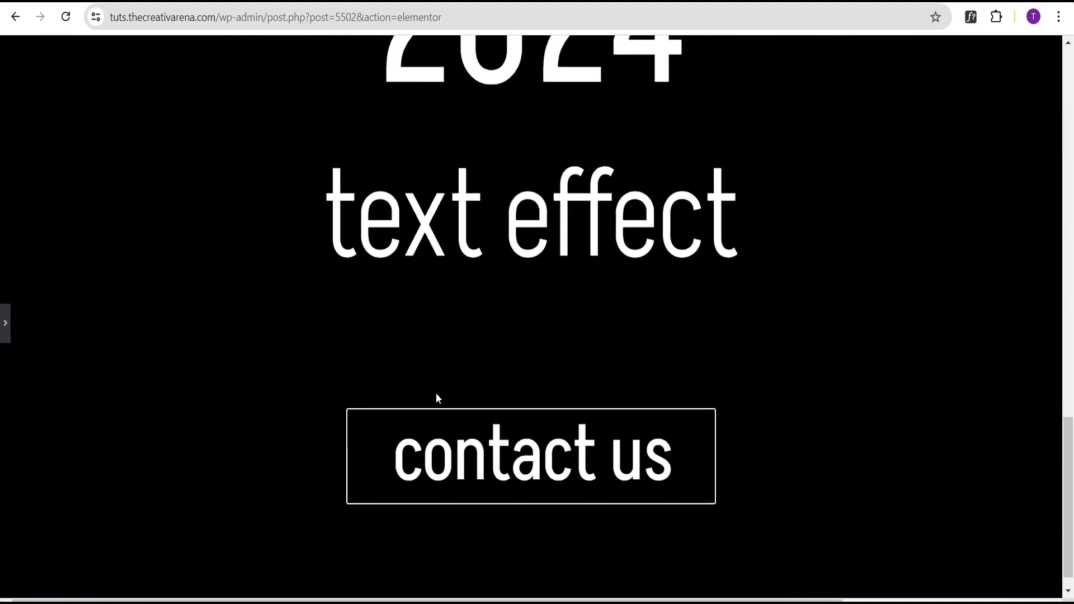
scroll(817, 428, "up", 5)
scroll(811, 400, "up", 10)
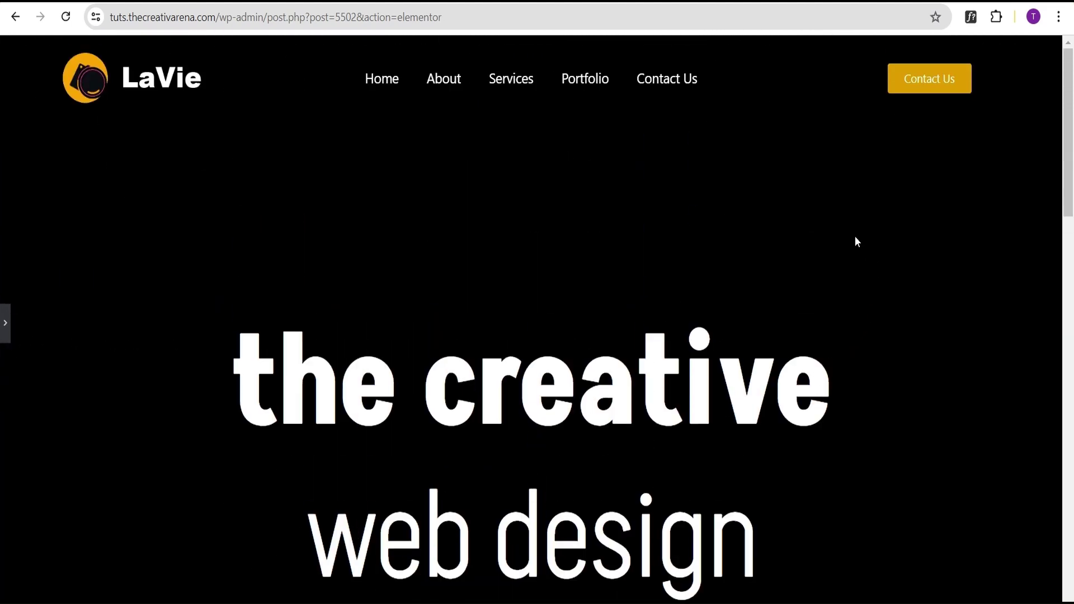
scroll(856, 242, "down", 10)
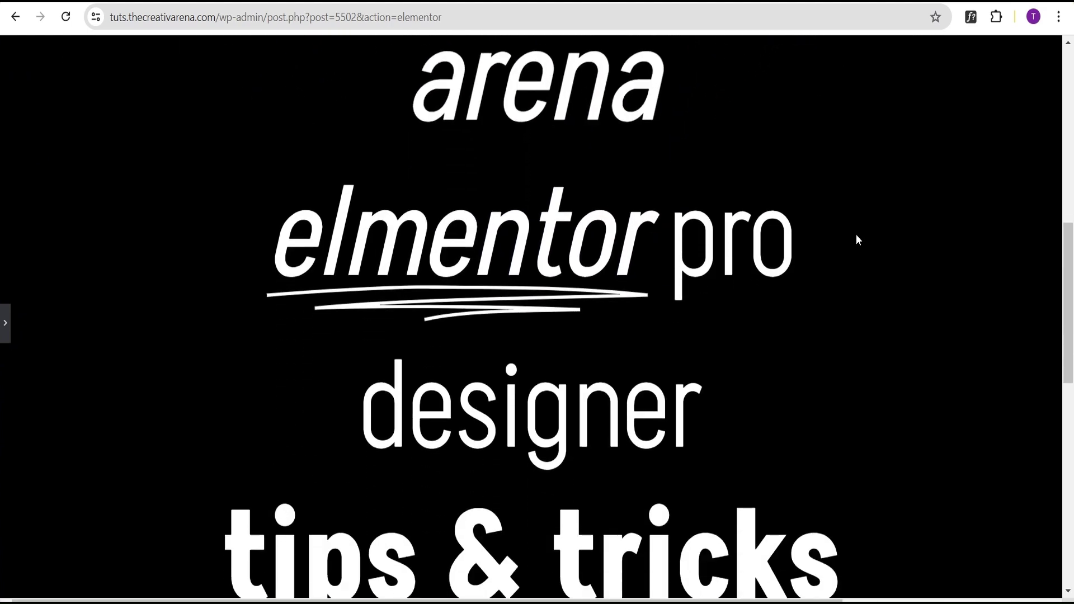
scroll(856, 236, "down", 8)
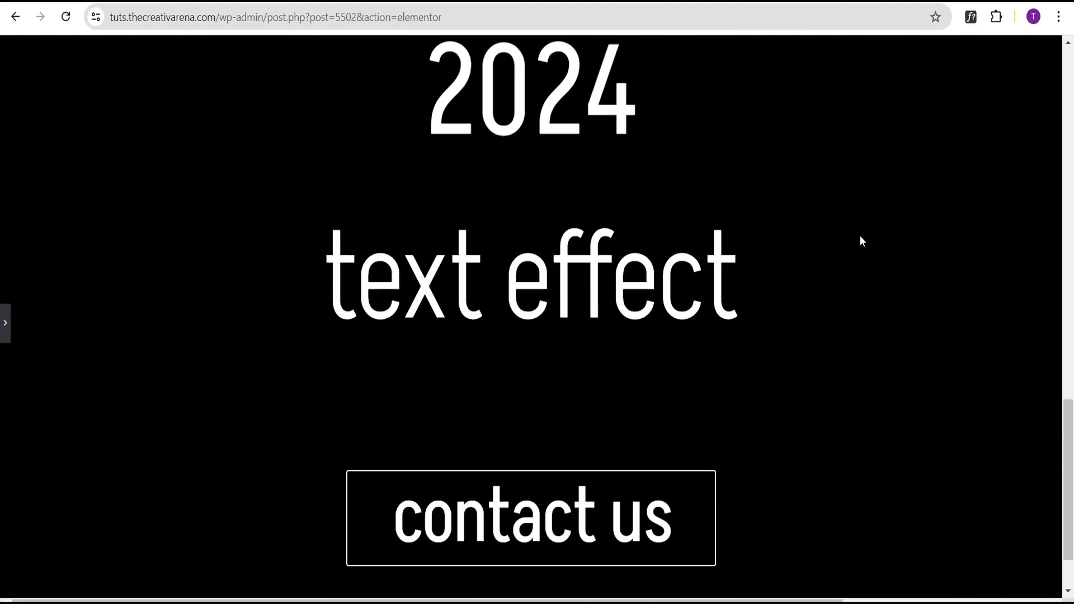
scroll(860, 237, "down", 2)
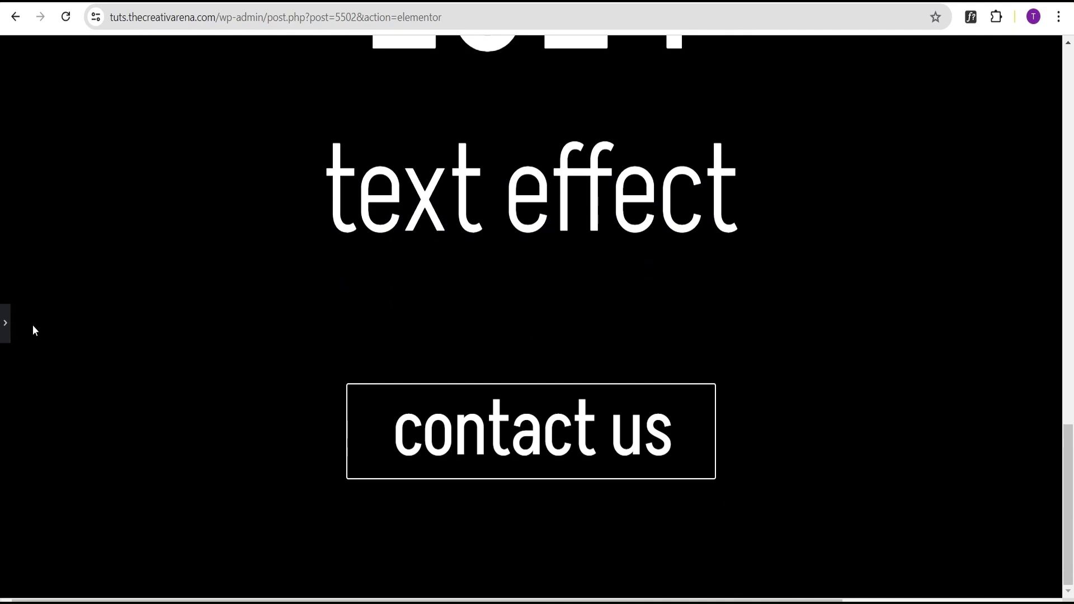
left_click(5, 325)
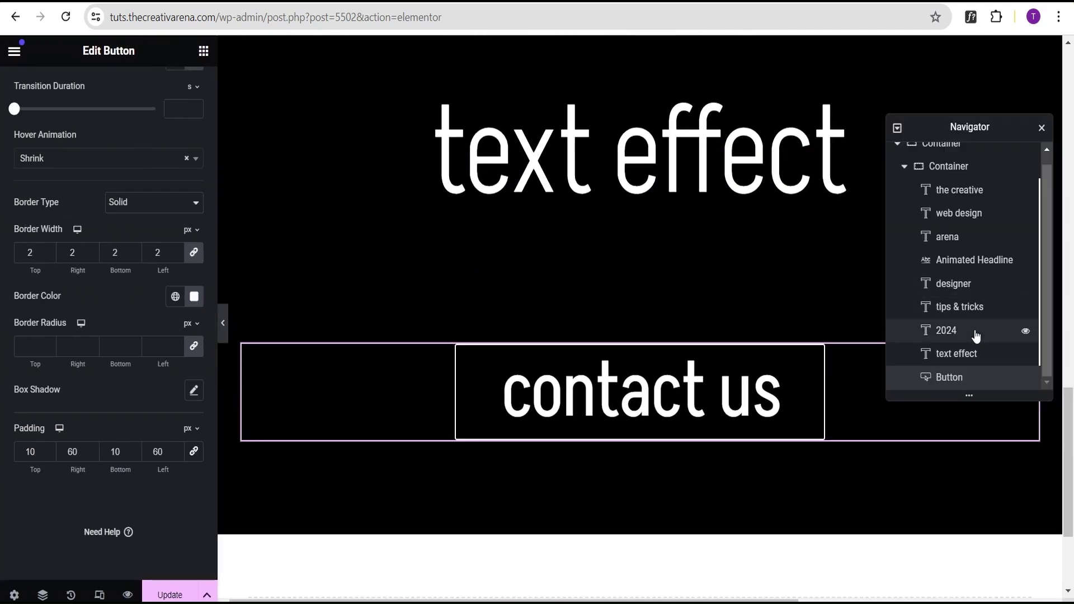
Step: Set the top margin of the "text effect" heading to 50 px, preview the section and update the page
left_click(953, 353)
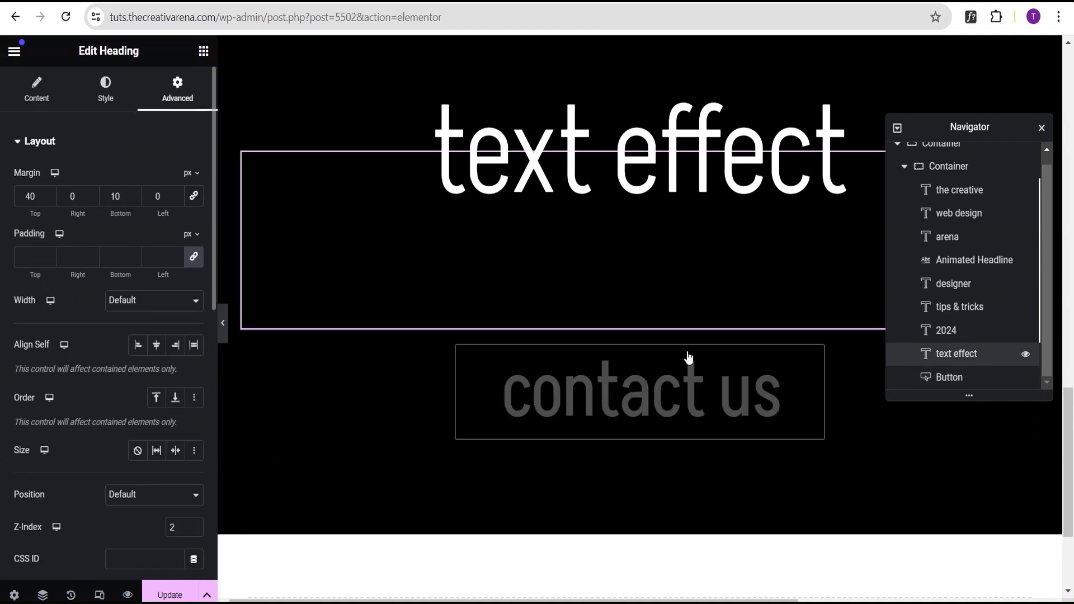
double_click(30, 196)
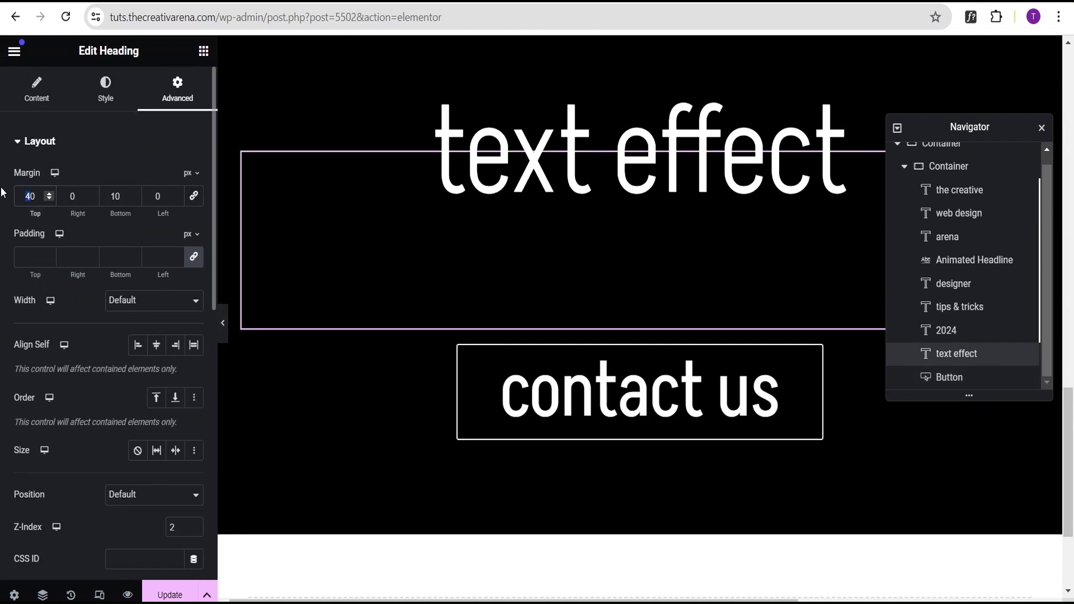
type("50")
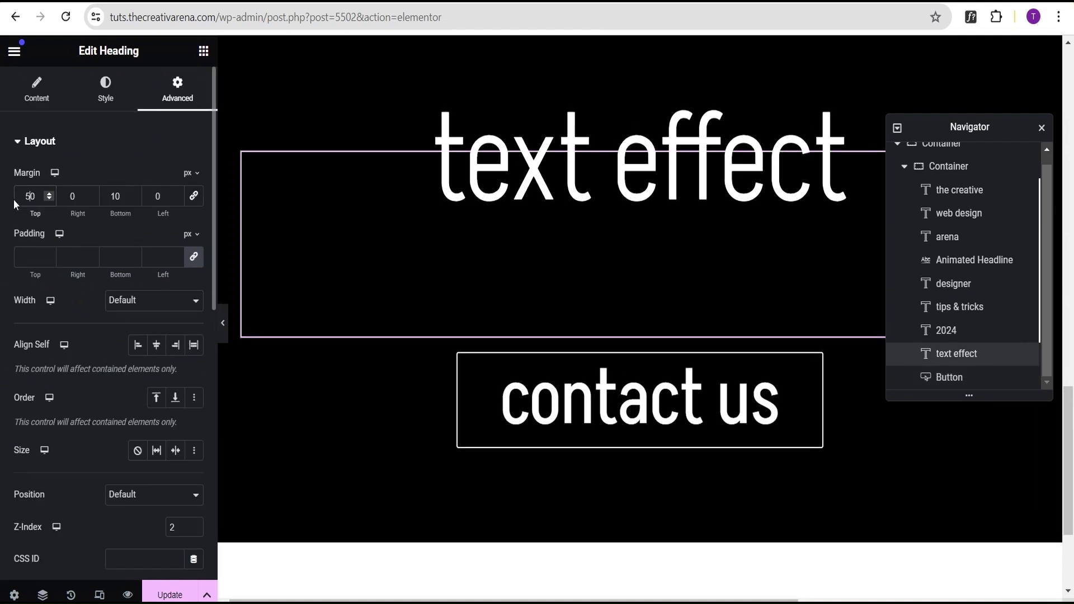
left_click(223, 325)
scroll(742, 373, "up", 15)
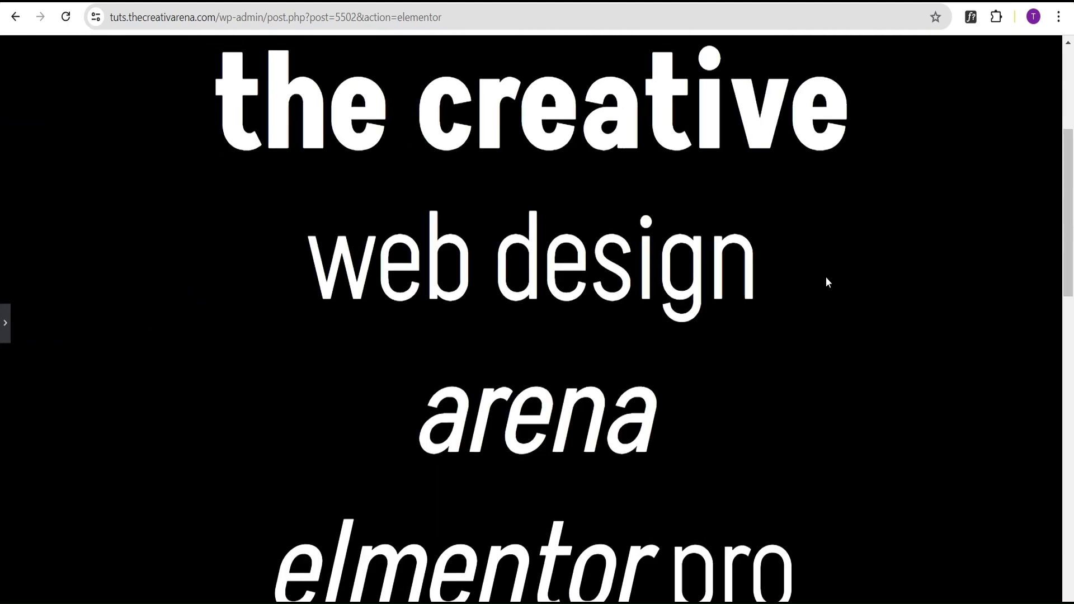
scroll(812, 241, "down", 5)
scroll(814, 246, "down", 15)
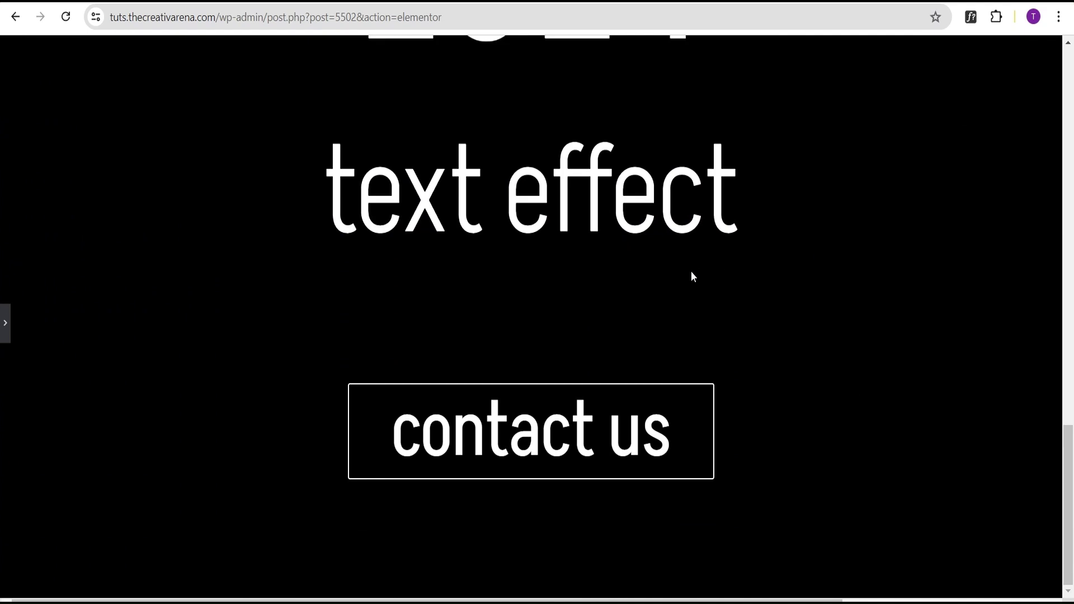
left_click(3, 324)
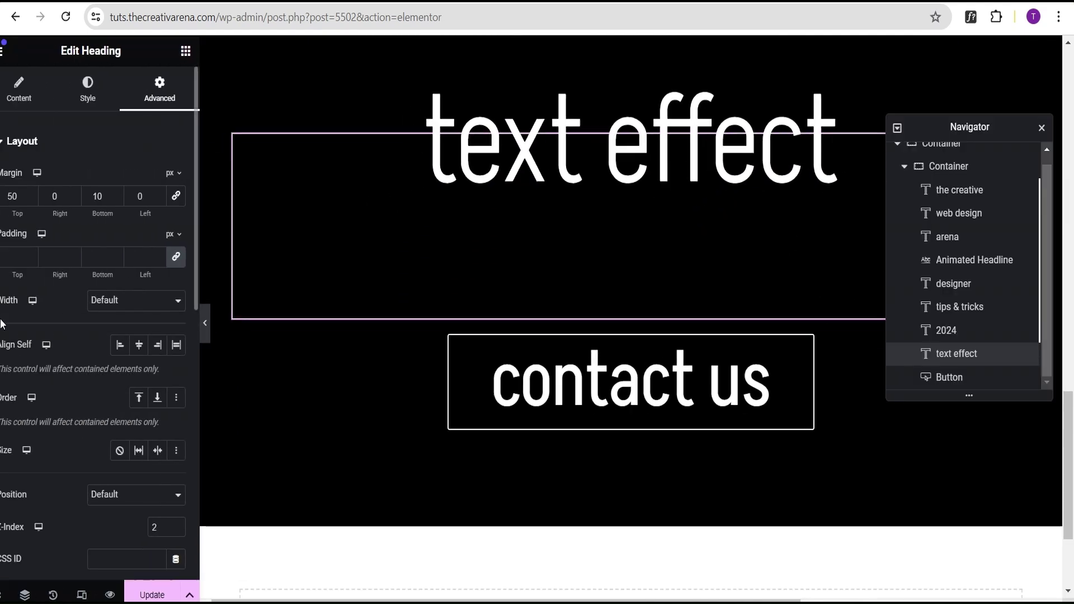
left_click(173, 596)
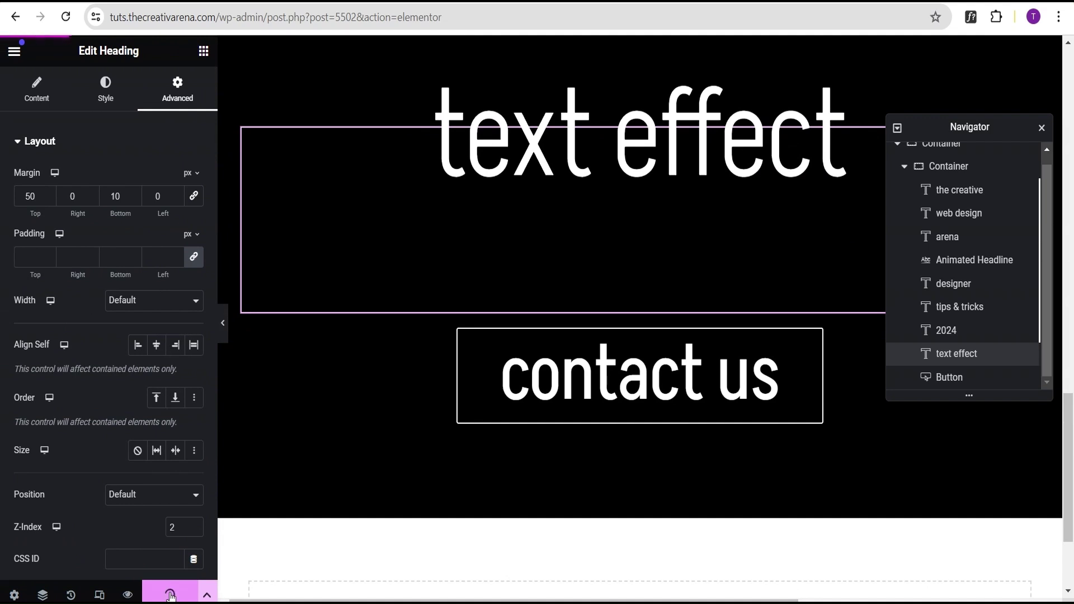
Step: Check the end of the black section and the page's horizontal overflow beyond the section's right edge
scroll(733, 238, "down", 2)
scroll(718, 238, "up", 3)
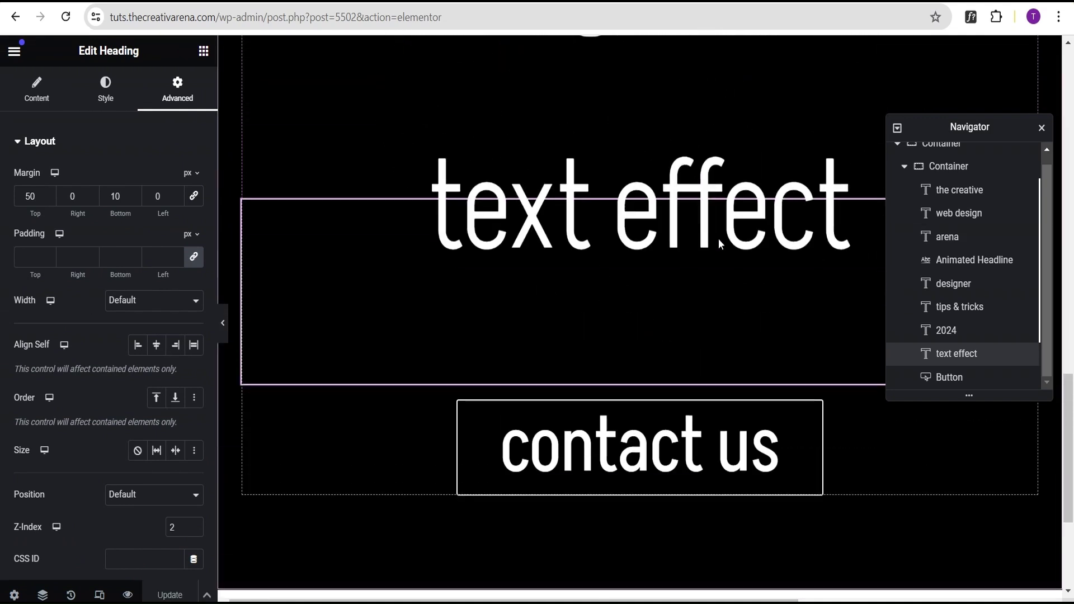
scroll(718, 238, "down", 1)
scroll(718, 238, "down", 2)
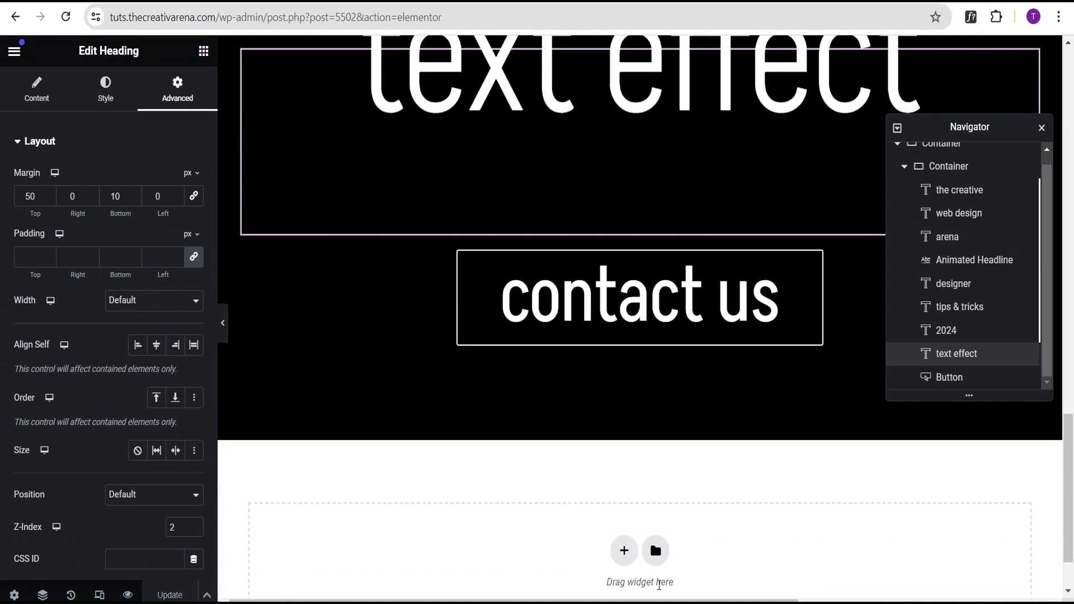
scroll(640, 313, "right", 5)
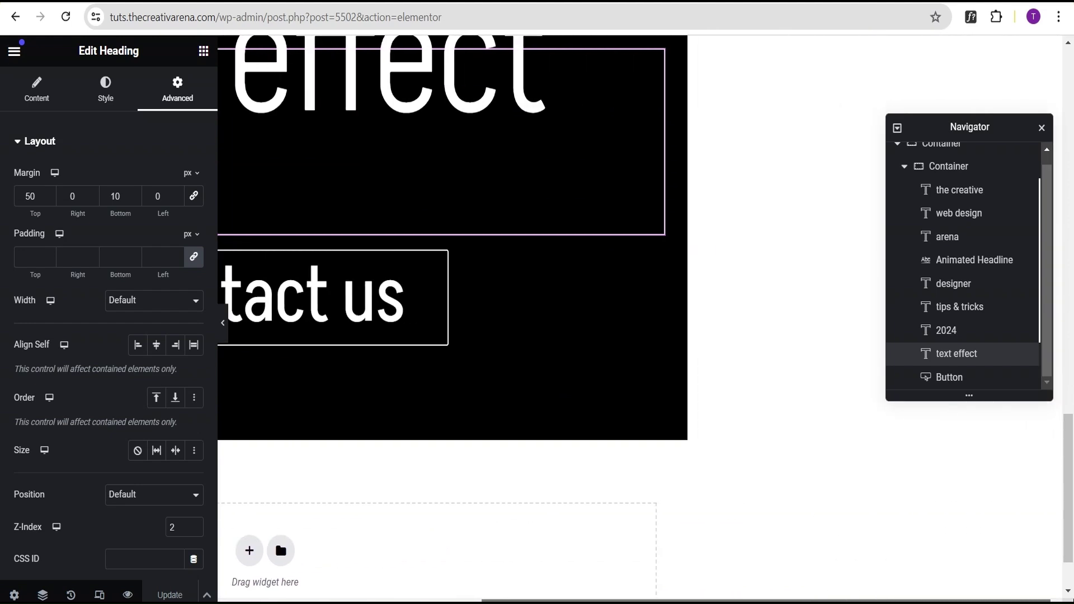
scroll(788, 329, "down", 2)
scroll(788, 328, "up", 12)
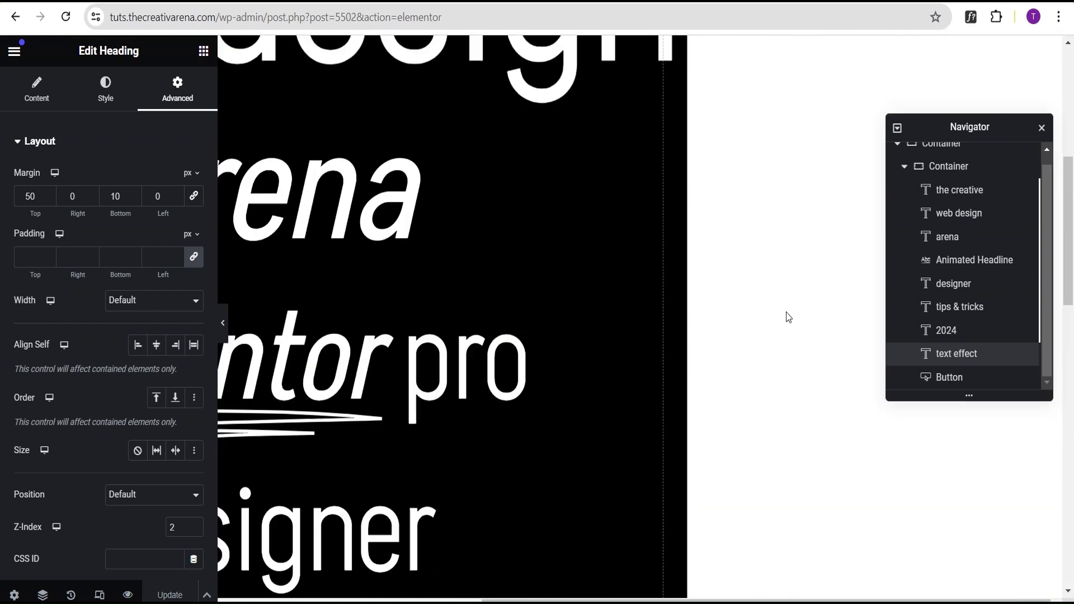
scroll(788, 335, "down", 7)
scroll(794, 370, "down", 8)
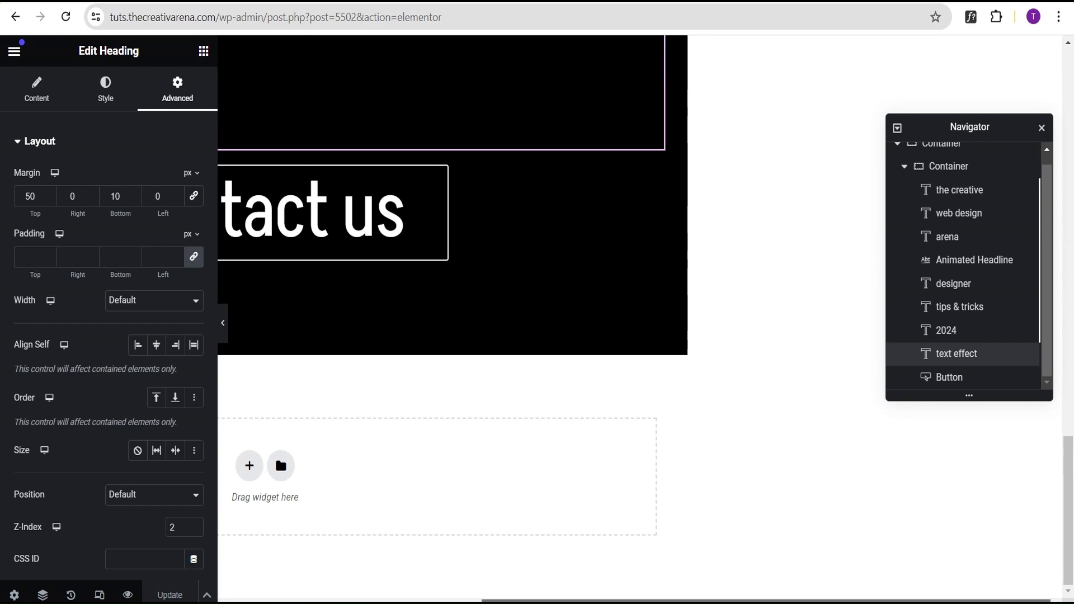
left_click_drag(766, 601, 515, 600)
scroll(949, 170, "up", 1)
Step: Set the outer container's overflow to Hidden, check the section and update the page
left_click(950, 154)
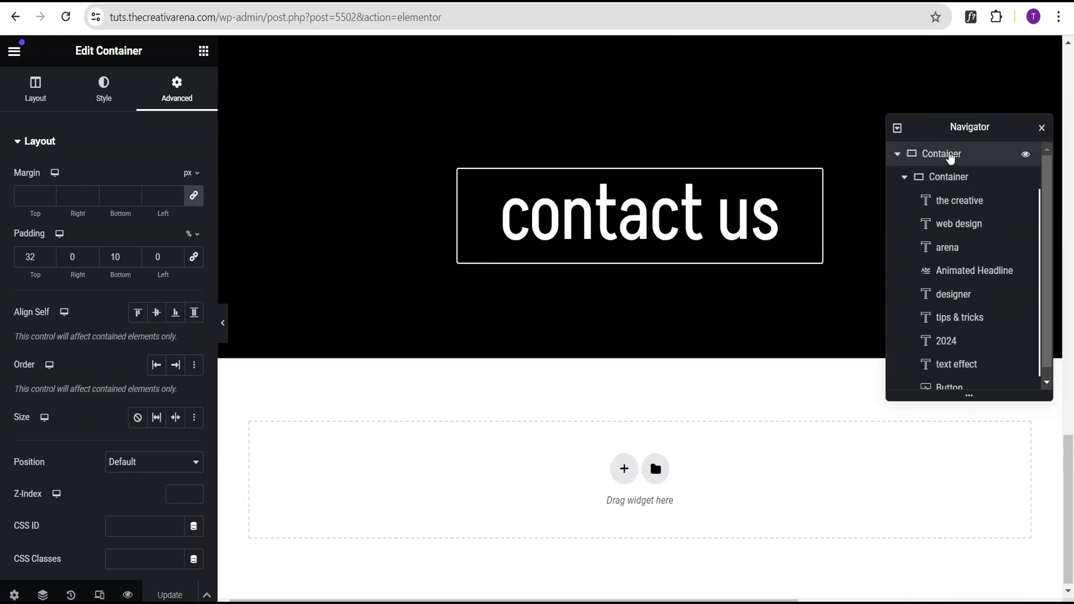
left_click(41, 141)
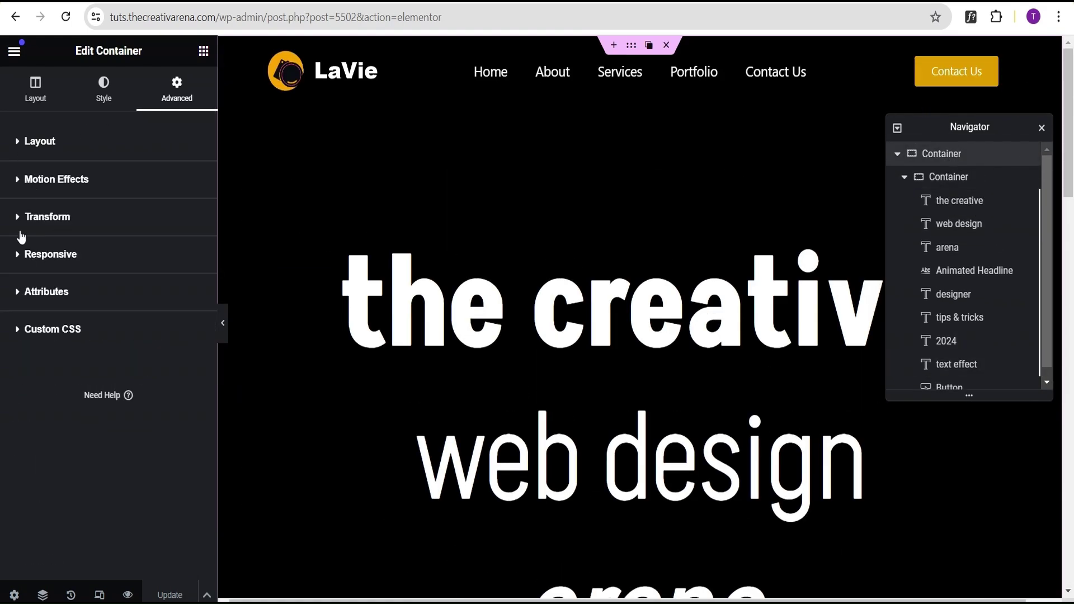
left_click(35, 90)
left_click(19, 142)
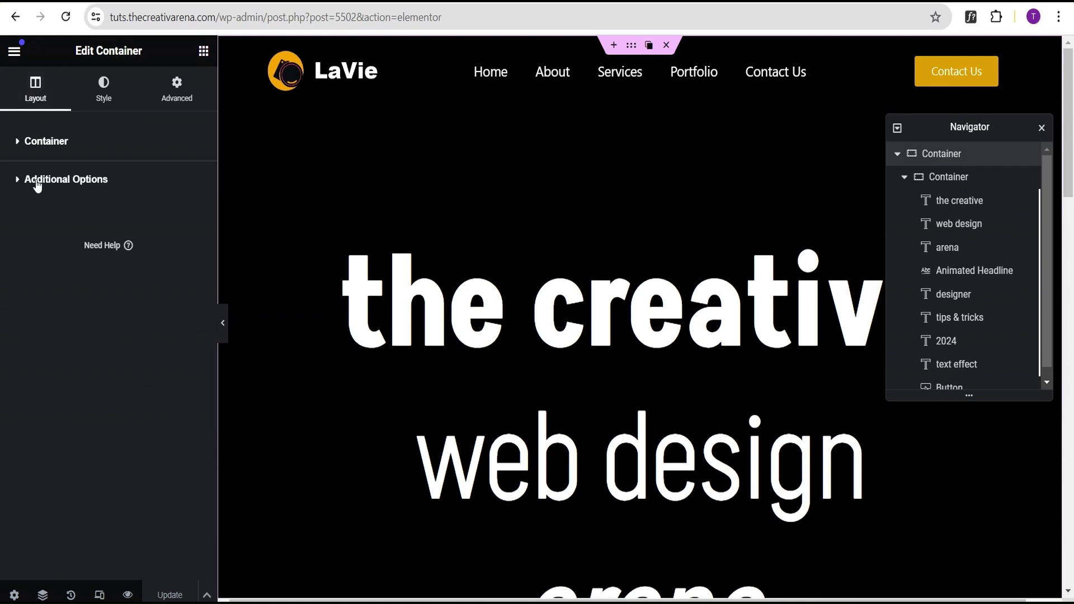
left_click(38, 182)
left_click(147, 217)
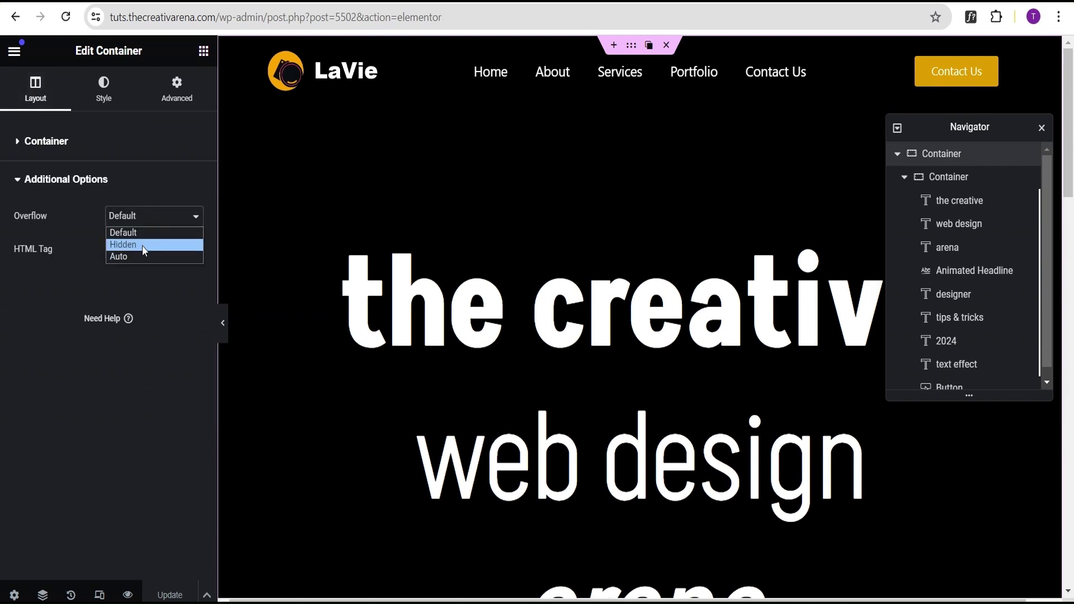
left_click(142, 246)
scroll(629, 442, "down", 5)
scroll(631, 442, "down", 8)
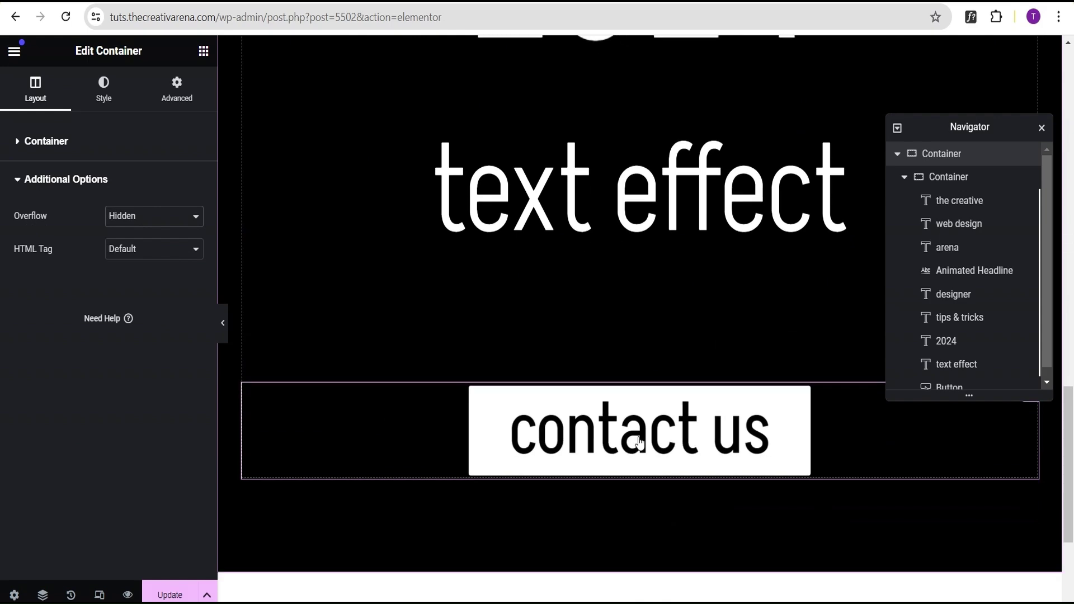
scroll(653, 420, "up", 12)
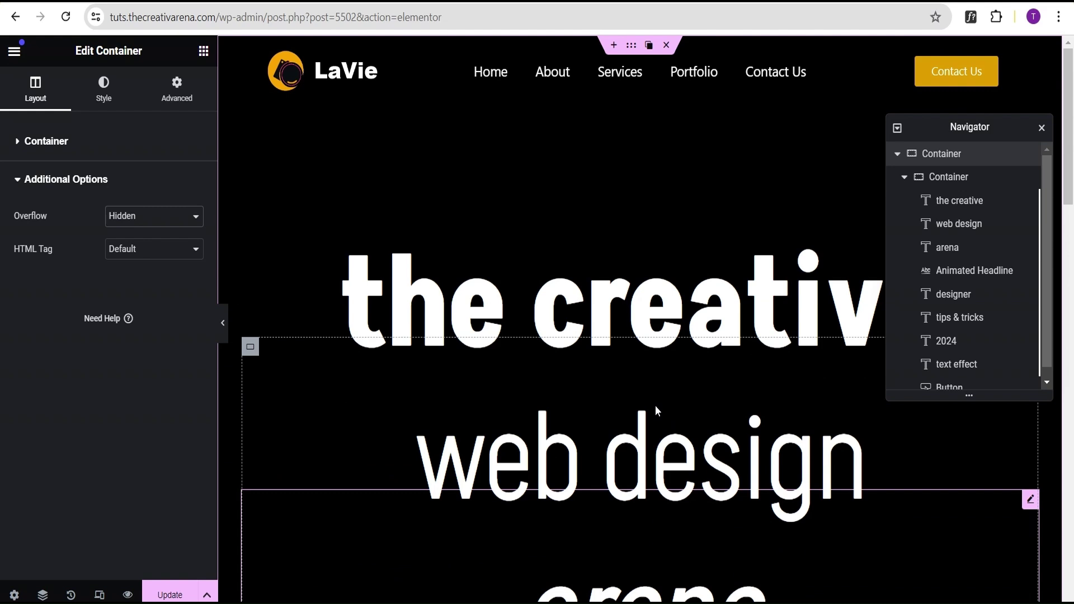
left_click(169, 595)
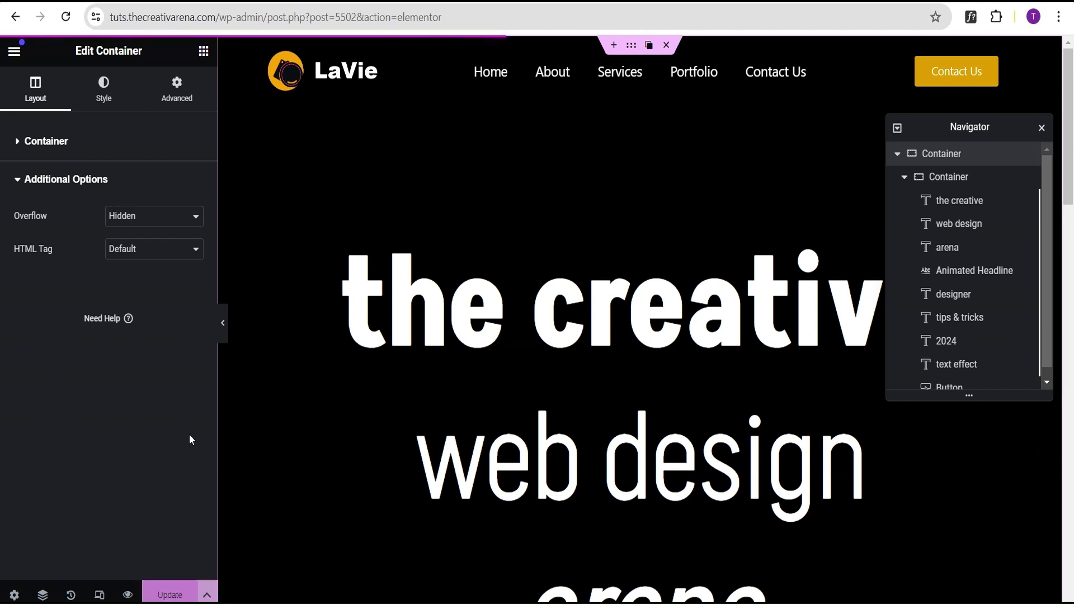
Step: Add an Image widget above "the creative" heading in the inner container and rename it Image1
left_click(203, 51)
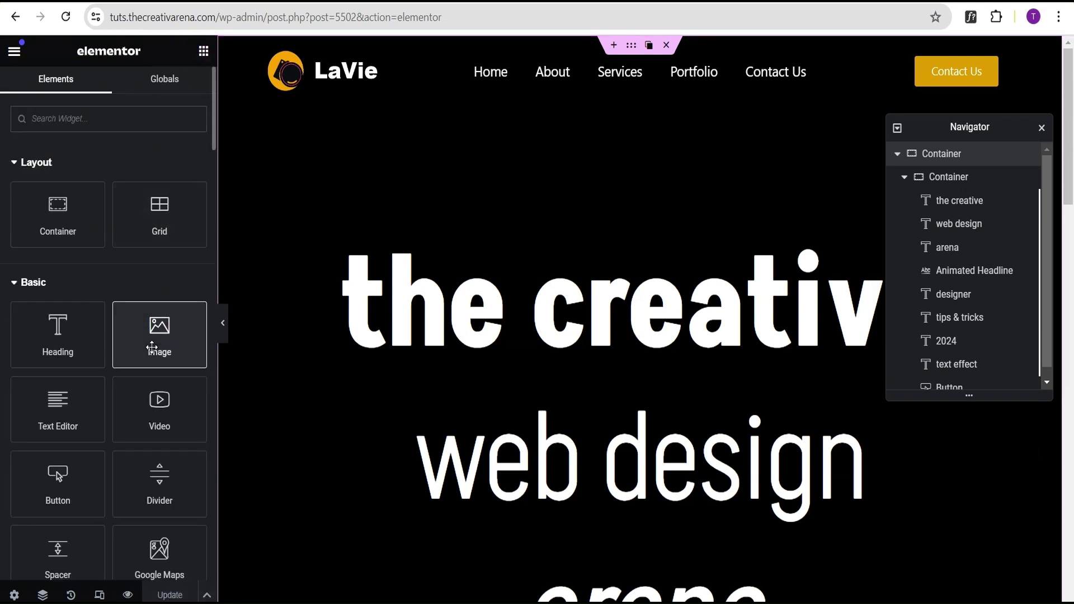
left_click_drag(152, 347, 598, 276)
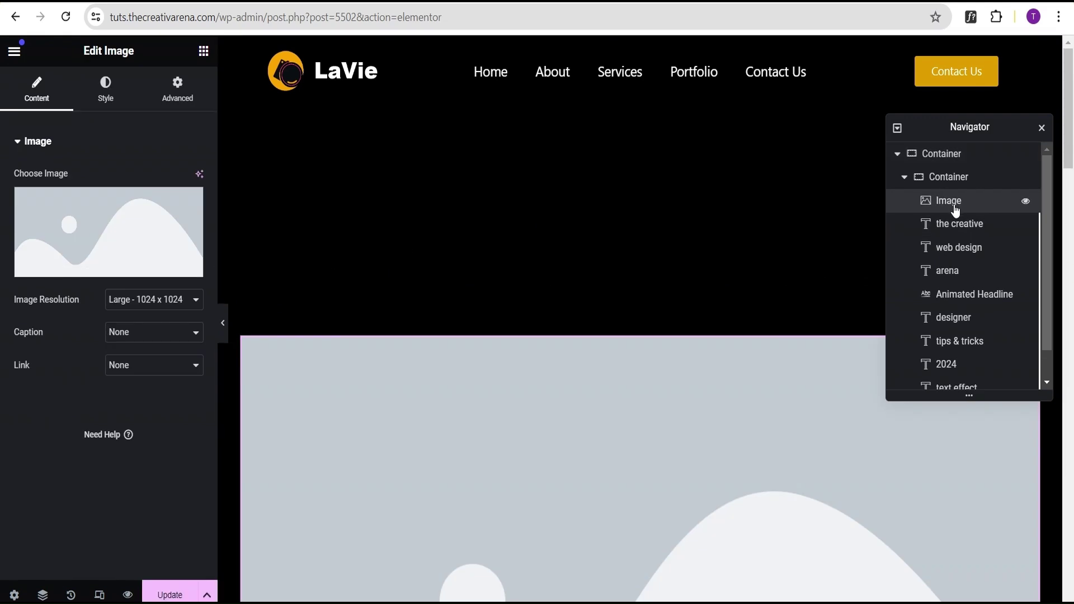
key("End")
type("1")
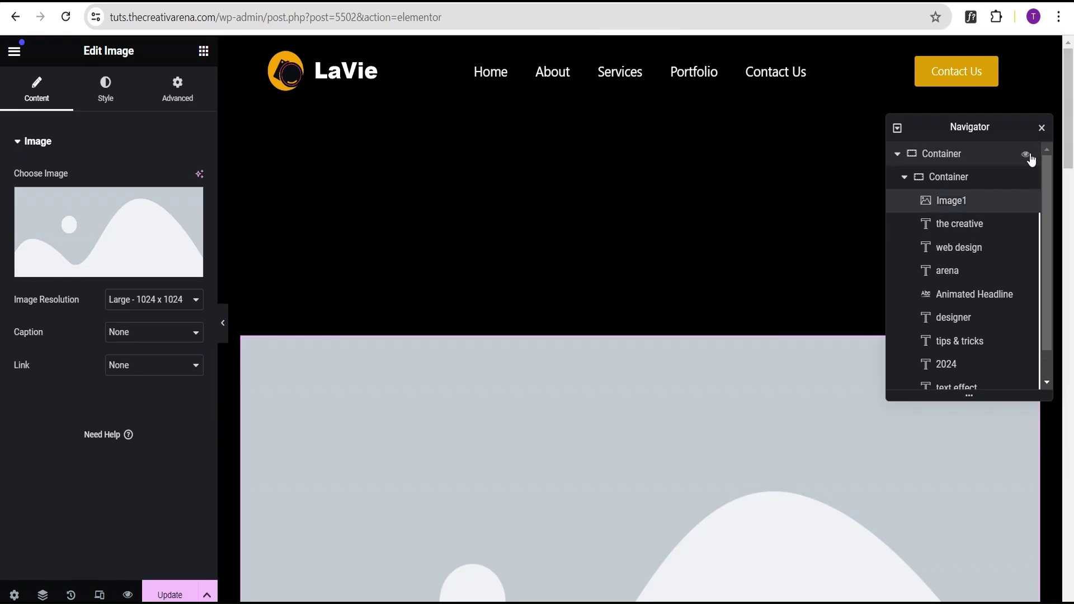
key("Return")
Step: Use the second orange ring picture from the media library for Image1 and open the widget's advanced settings
left_click(119, 234)
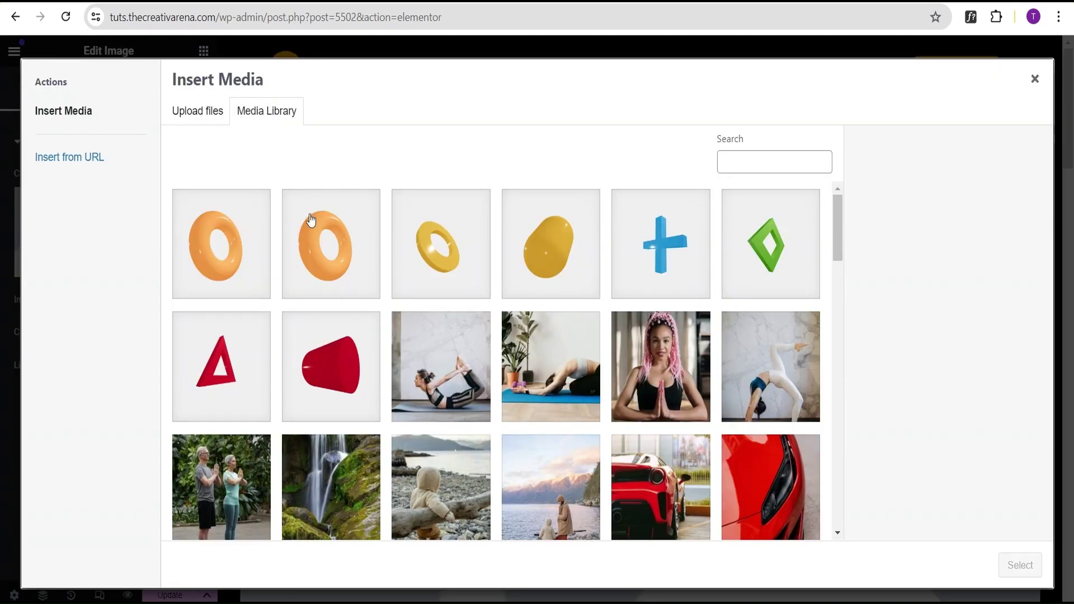
left_click(311, 219)
left_click(999, 566)
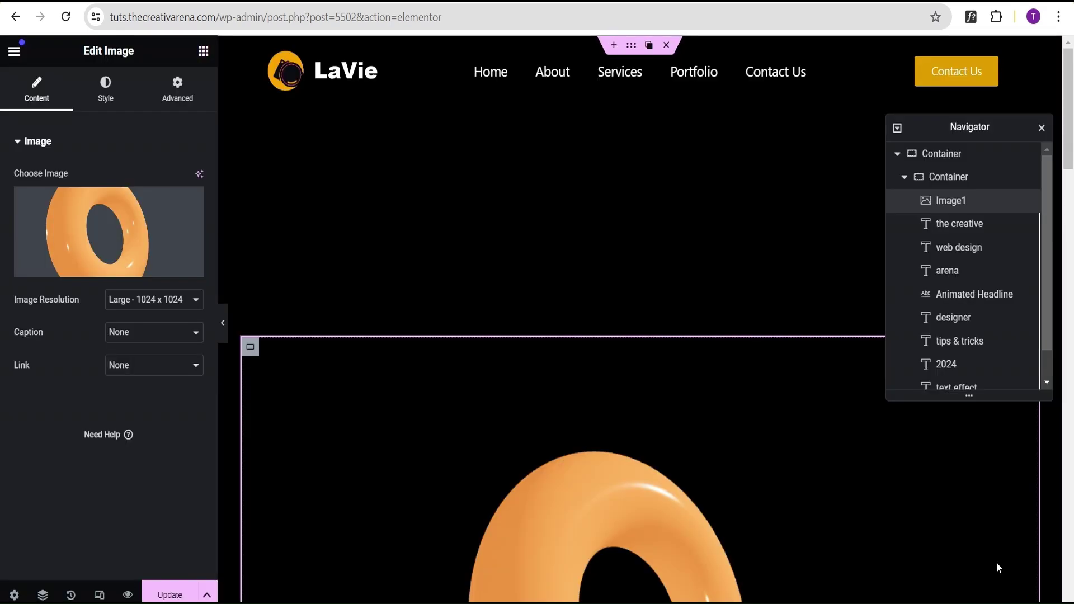
left_click(173, 89)
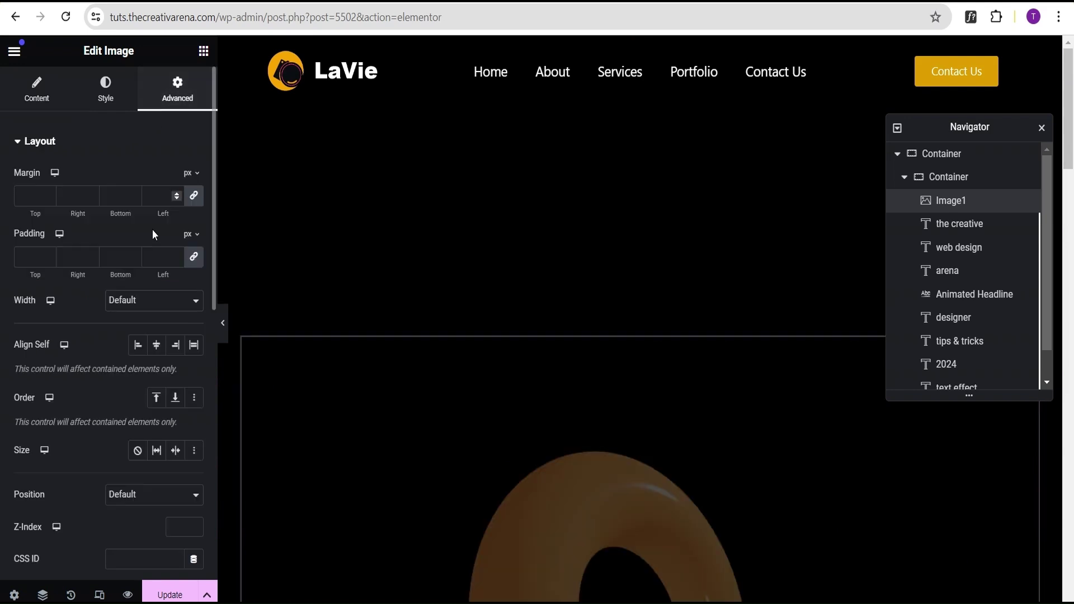
Step: Set Image1's position to Fixed with a horizontal offset of -250 px
scroll(146, 336, "down", 2)
scroll(100, 342, "down", 3)
left_click(140, 263)
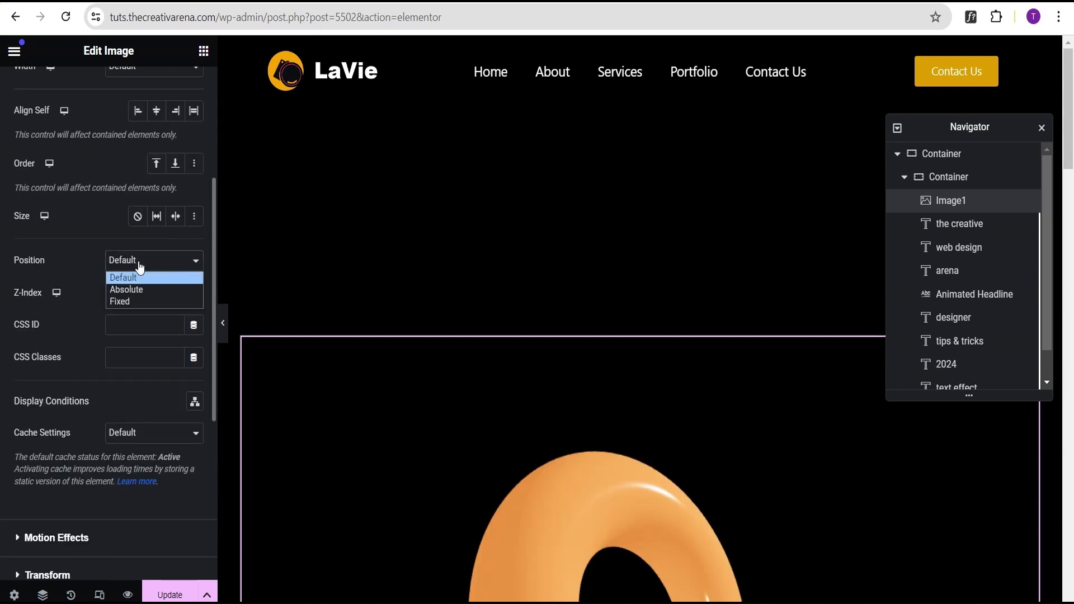
left_click(131, 305)
scroll(126, 384, "down", 2)
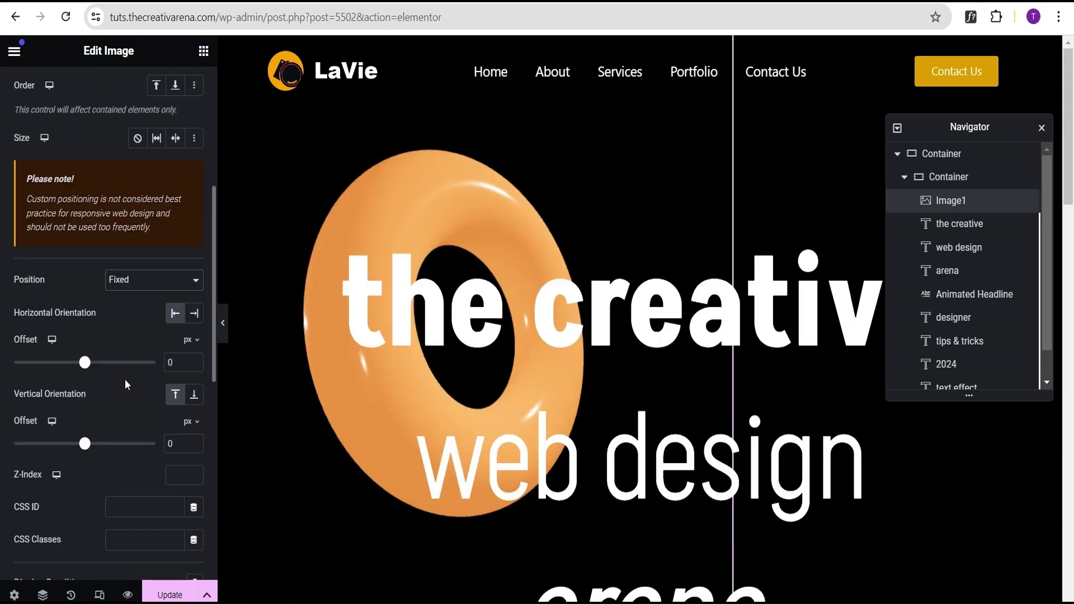
left_click(194, 366)
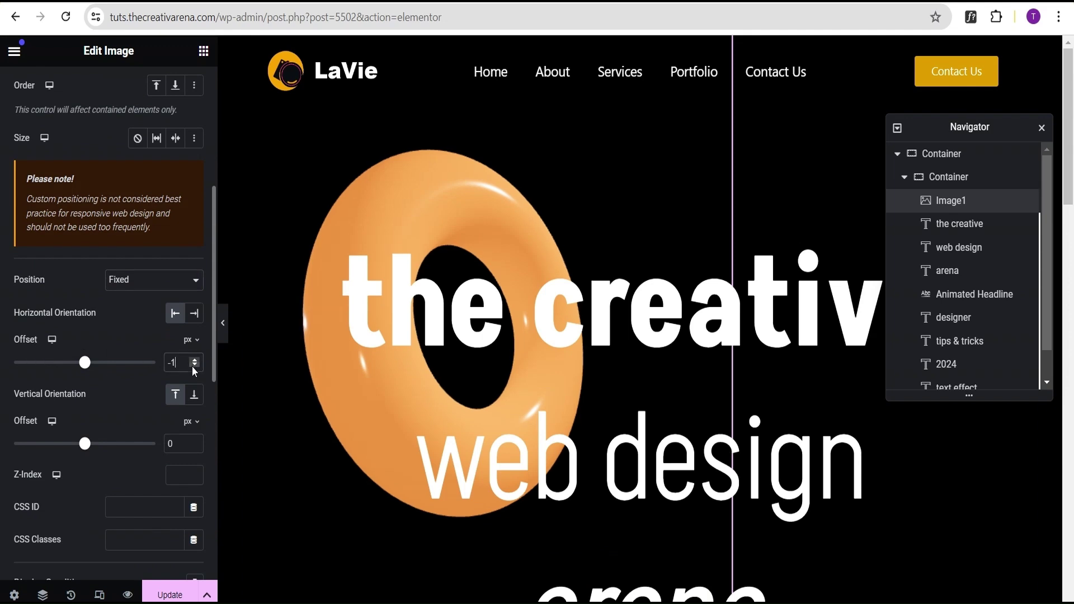
left_click(194, 366)
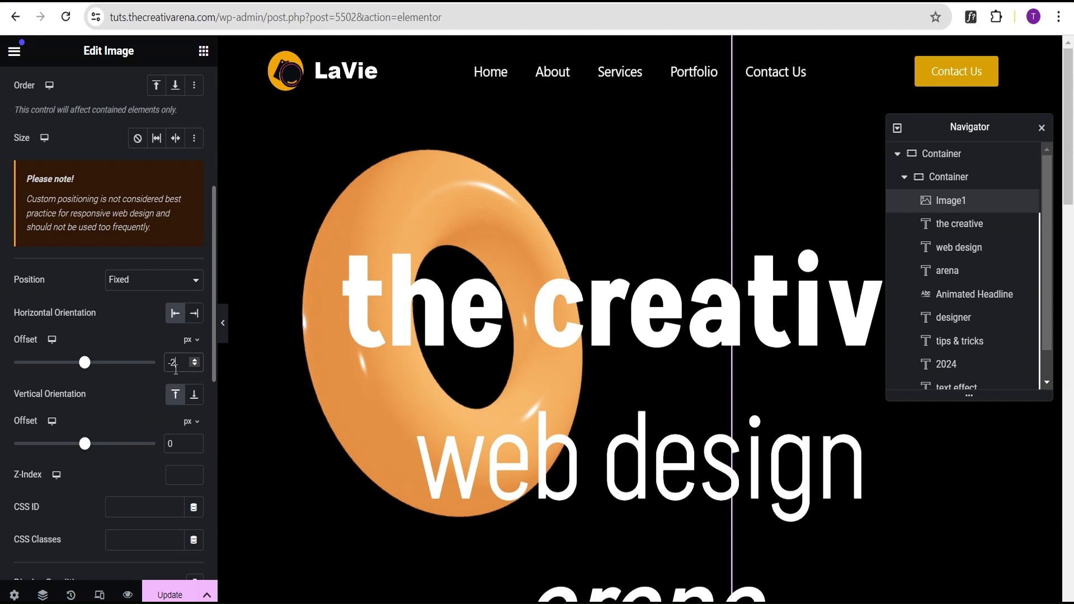
type("50")
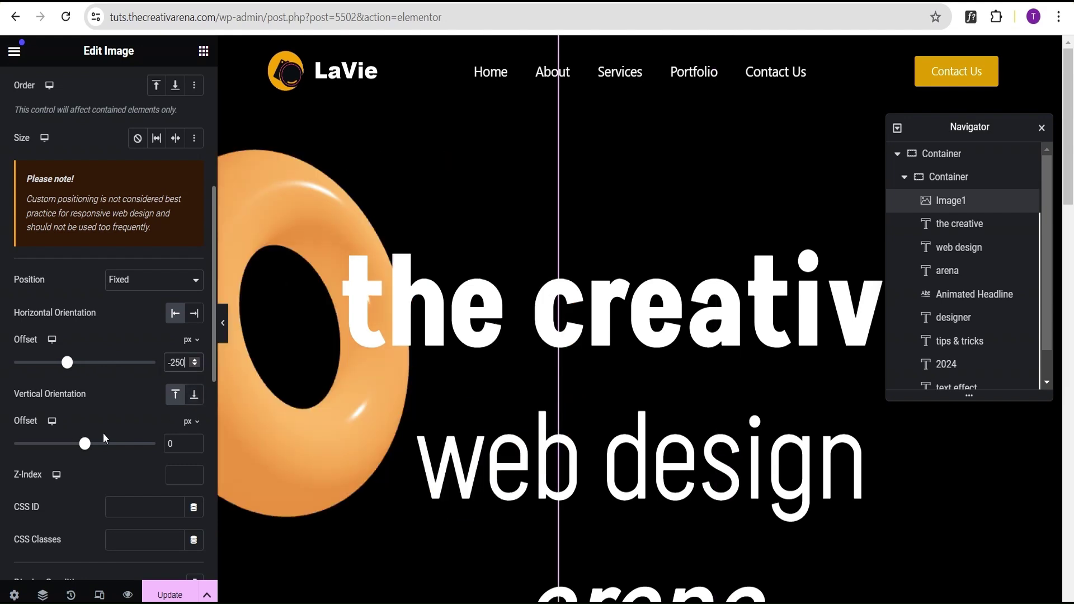
Step: Set Image1's vertical offset to -290 px and check the ring's placement on the full-width page
left_click(195, 446)
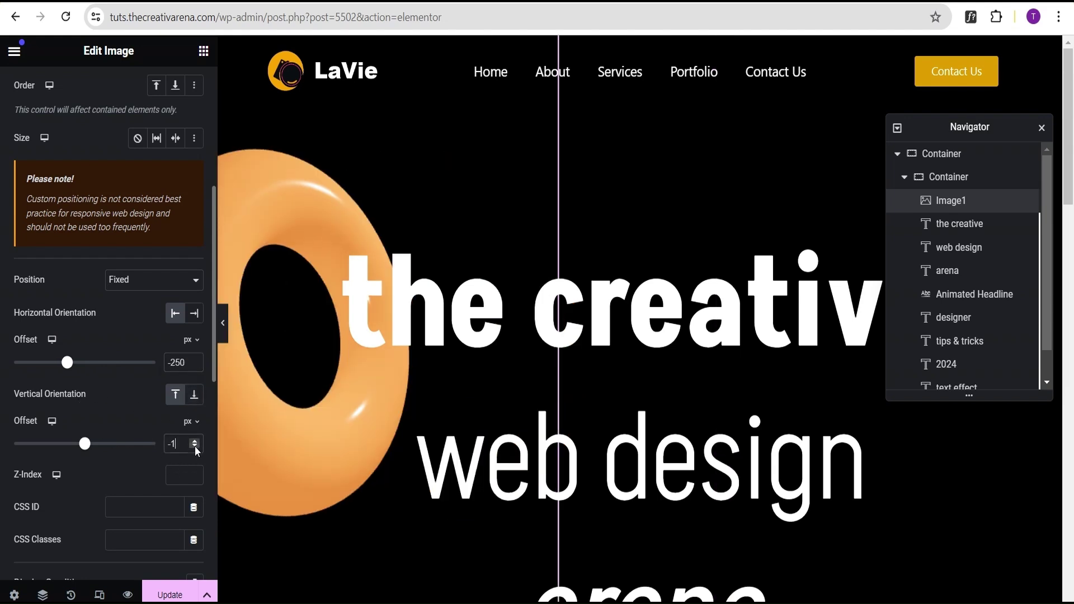
left_click(195, 447)
type("22")
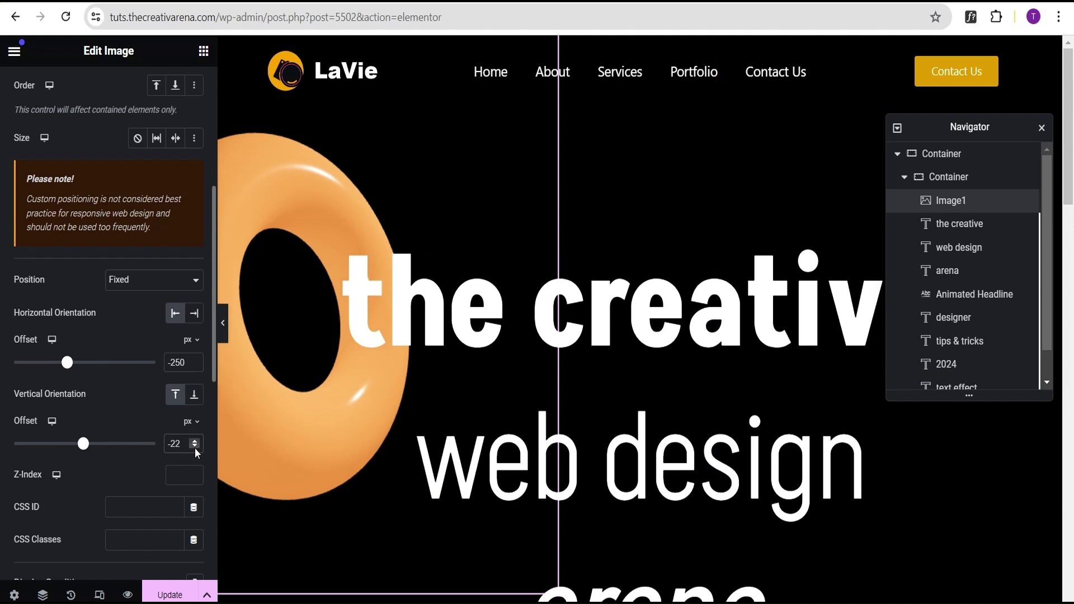
type("90")
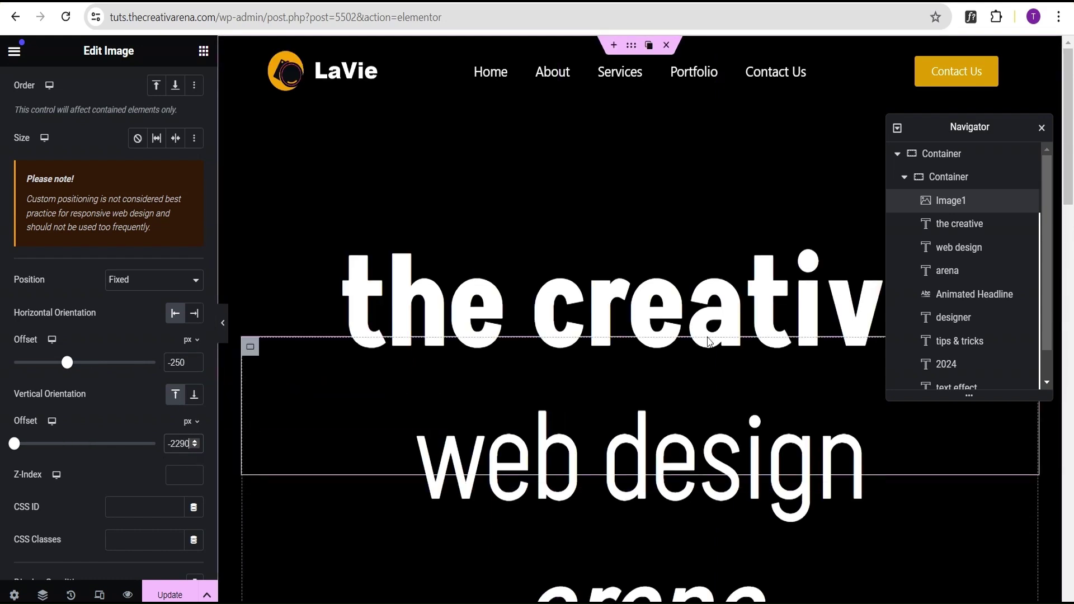
left_click(181, 442)
key("BackSpace")
left_click(223, 323)
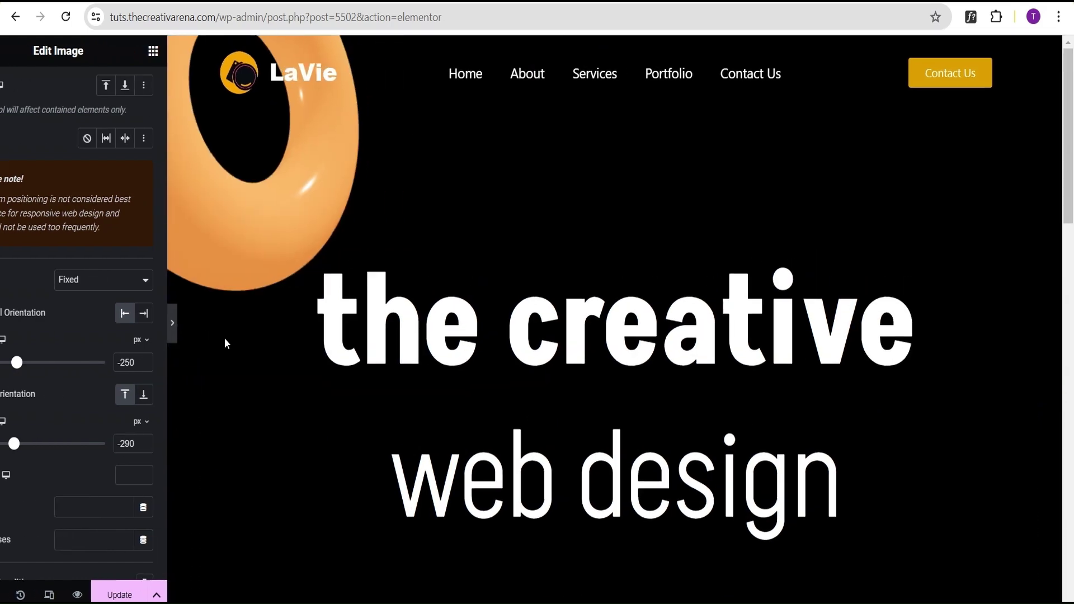
left_click(5, 333)
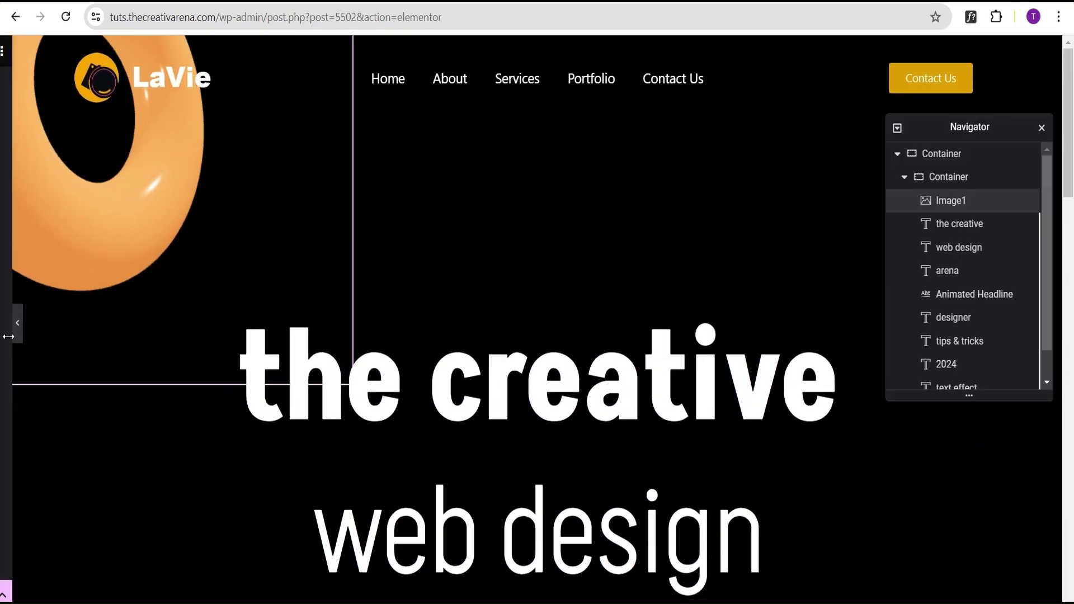
Step: Add another Image widget directly below Image1 in the inner container and rename it Image2
scroll(167, 139, "up", 4)
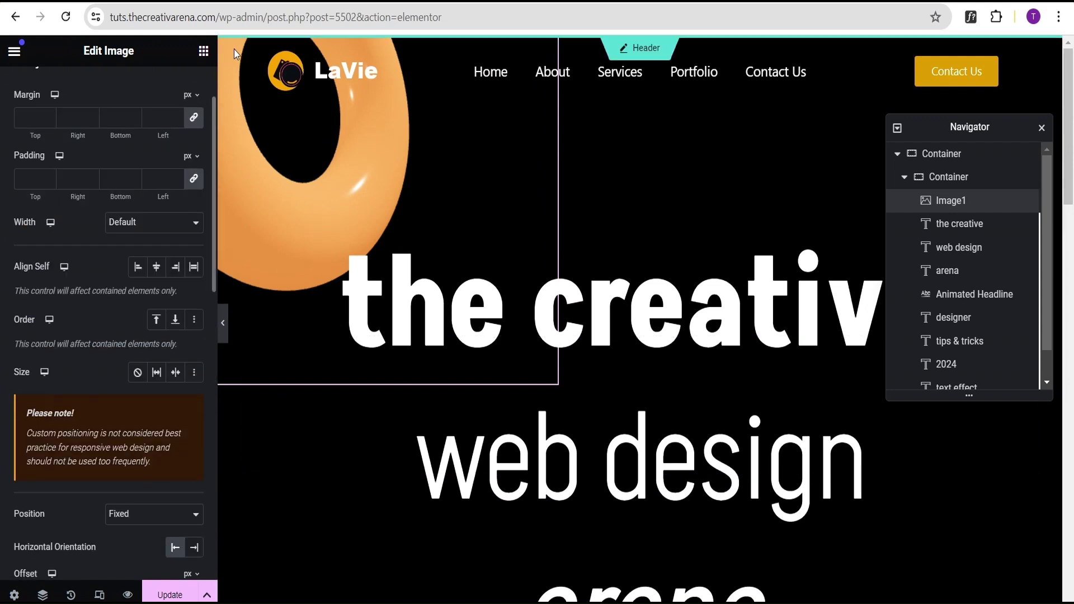
left_click(203, 51)
left_click_drag(150, 341, 970, 216)
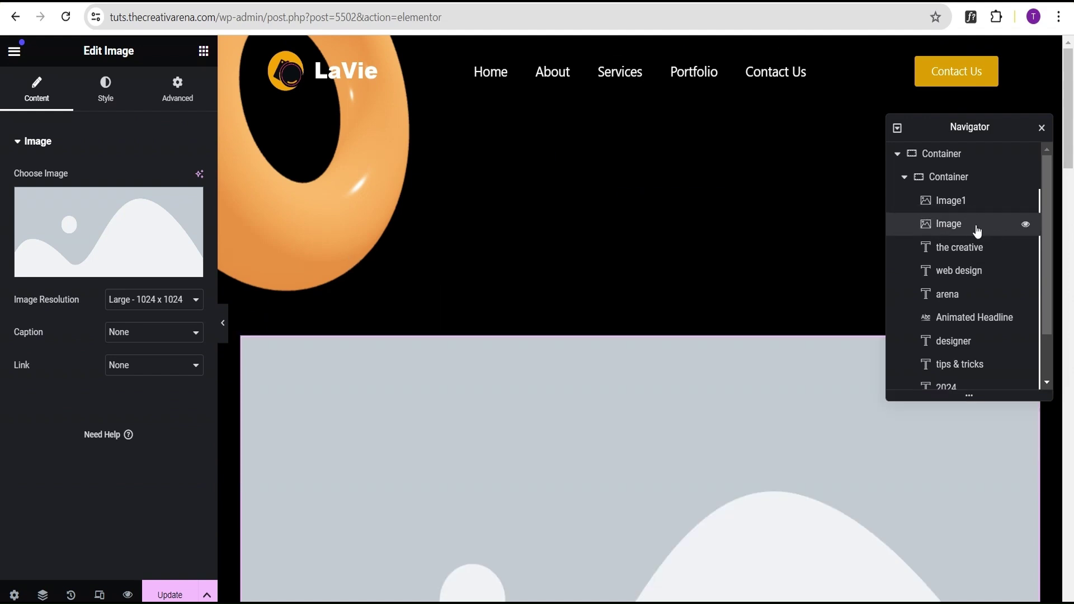
double_click(949, 225)
key("End")
type("2")
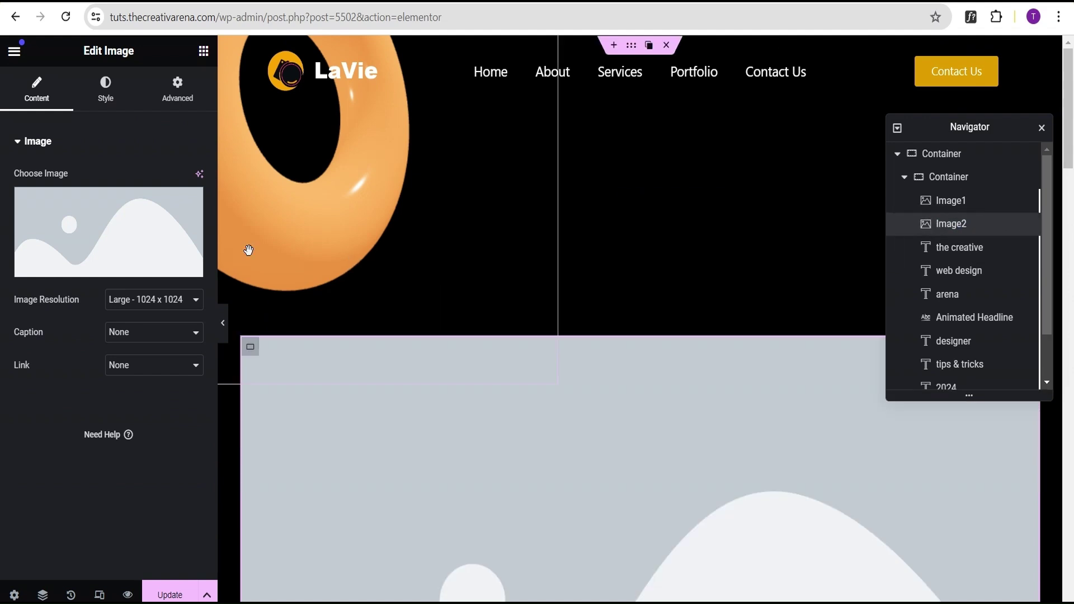
Step: Use the second orange ring picture, donut_3d_shape.png, from the media library for Image2
left_click(144, 224)
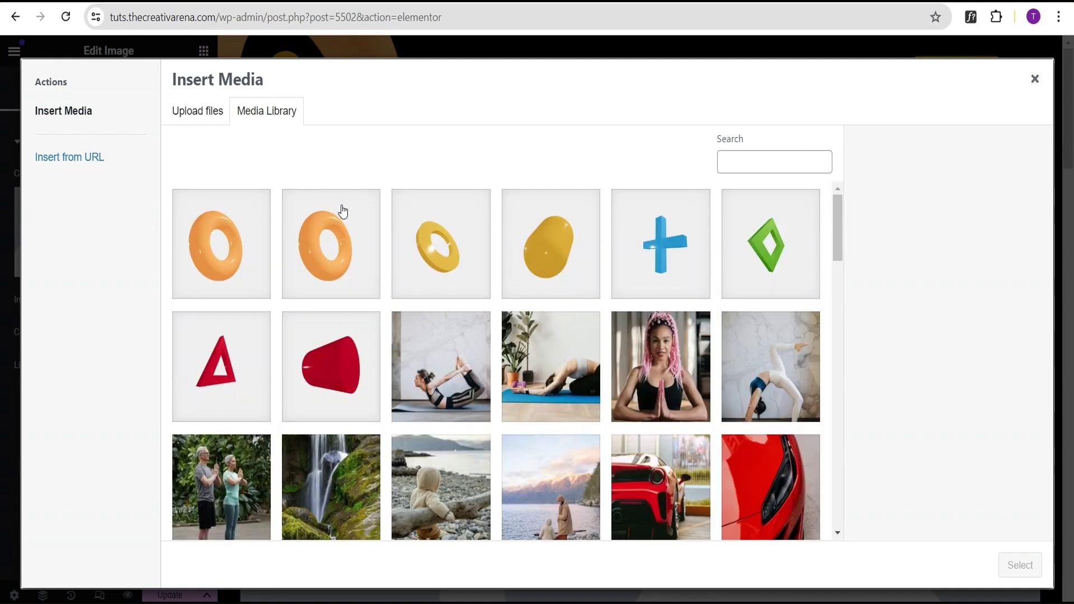
left_click(343, 212)
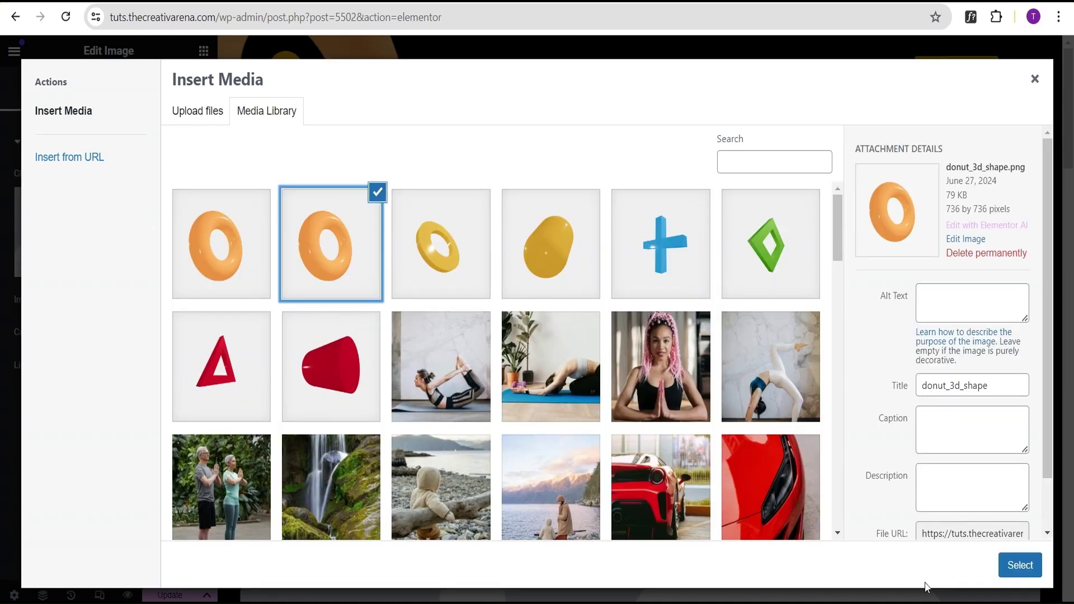
left_click(1019, 565)
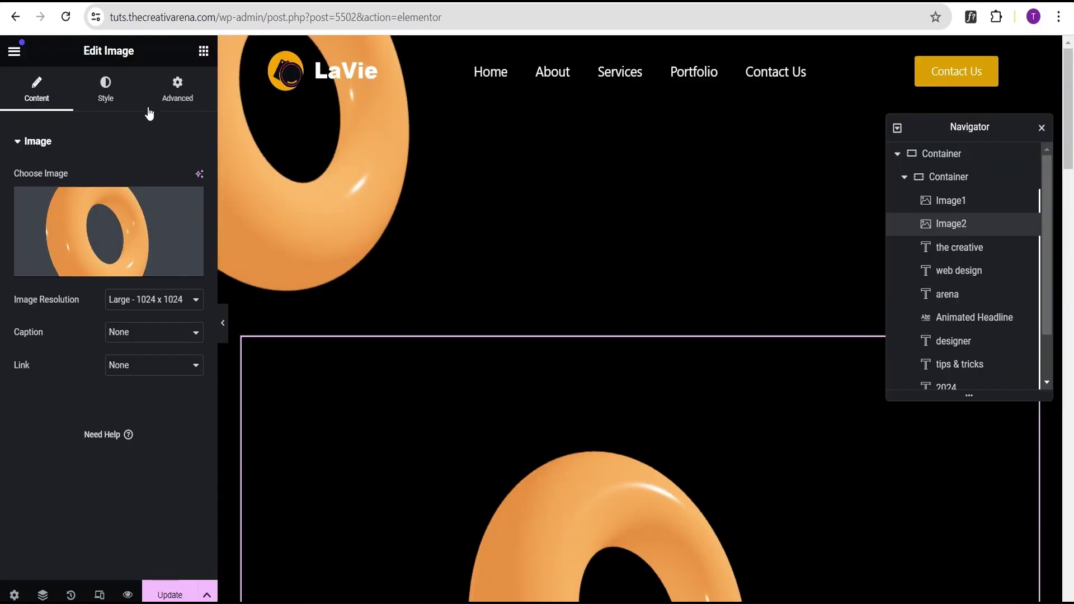
Step: Set Image2's position to Fixed with right horizontal orientation and a horizontal offset of -385 px
left_click(174, 89)
scroll(9, 337, "down", 3)
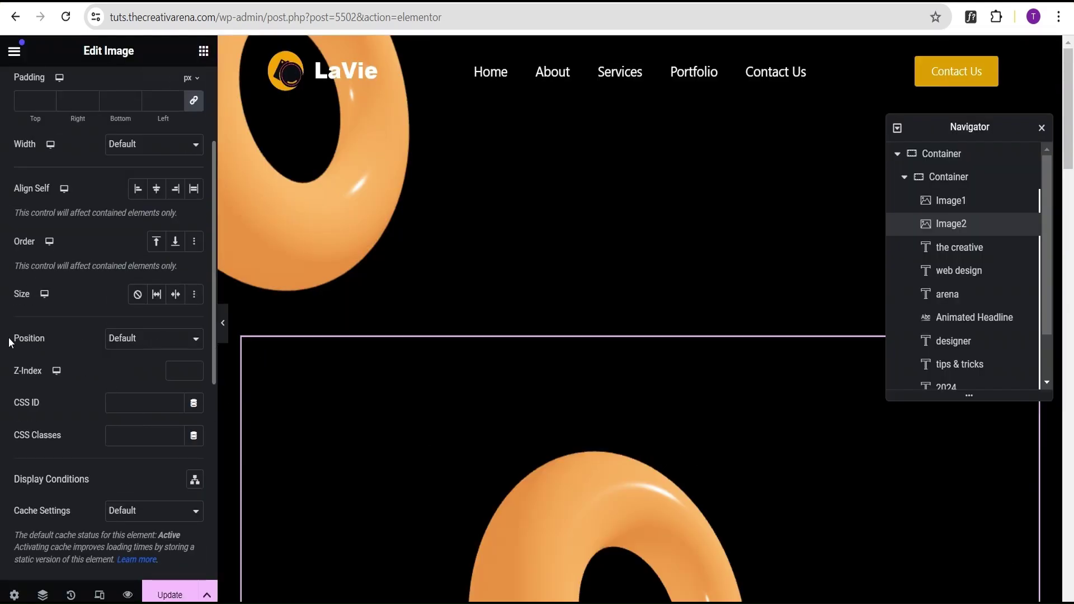
left_click(135, 349)
left_click(137, 382)
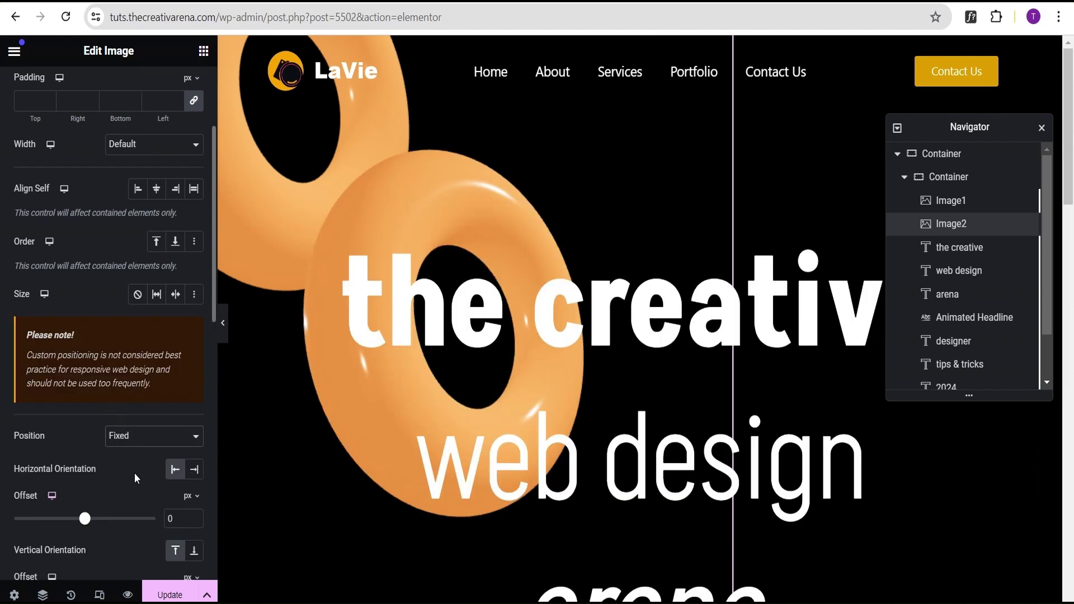
left_click(195, 473)
scroll(137, 489, "down", 1)
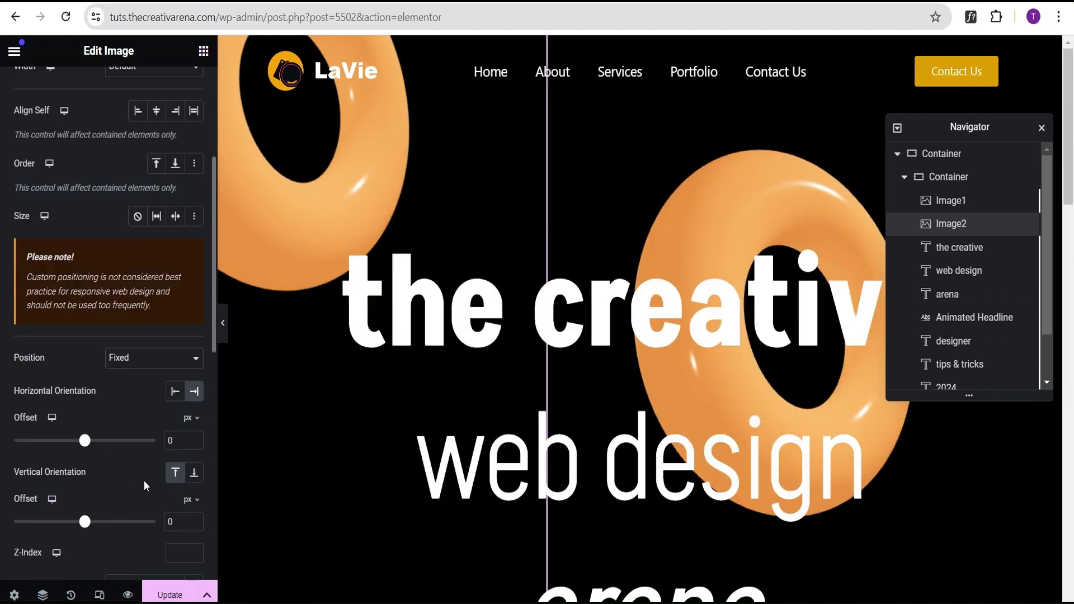
left_click(195, 444)
left_click(195, 444)
left_click(195, 444)
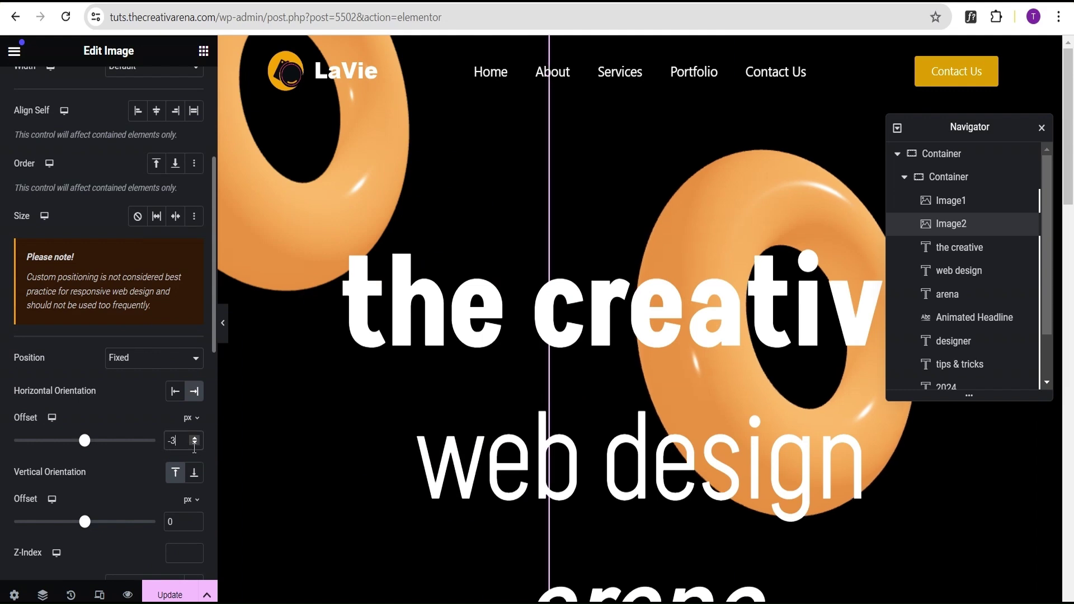
type("85")
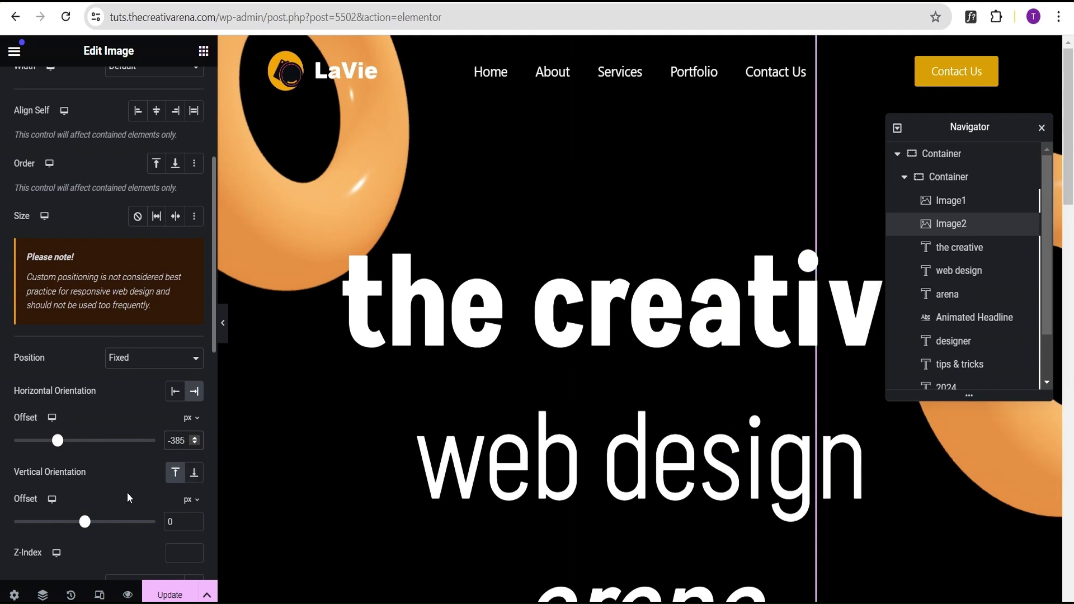
Step: Set Image2's vertical orientation to bottom with a -280 px offset and check both rings down the full-width page
scroll(56, 475, "down", 1)
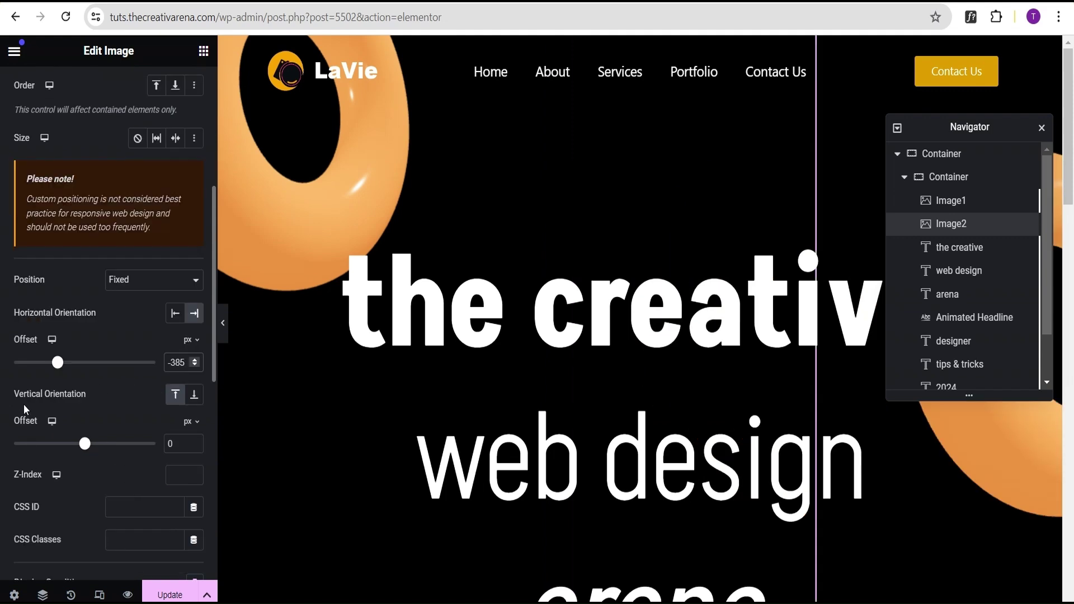
left_click(194, 395)
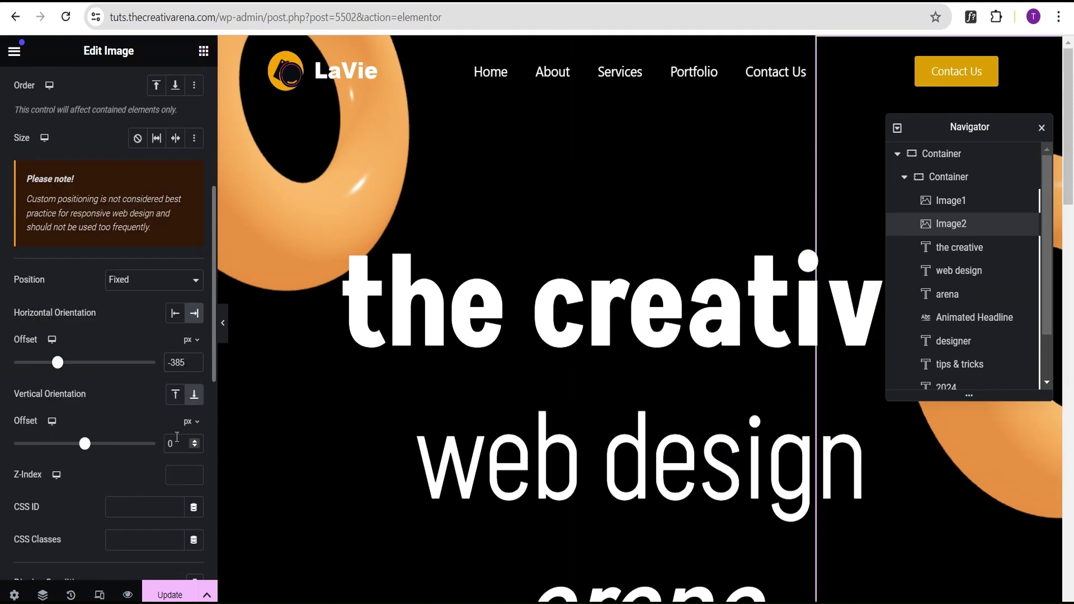
left_click(195, 450)
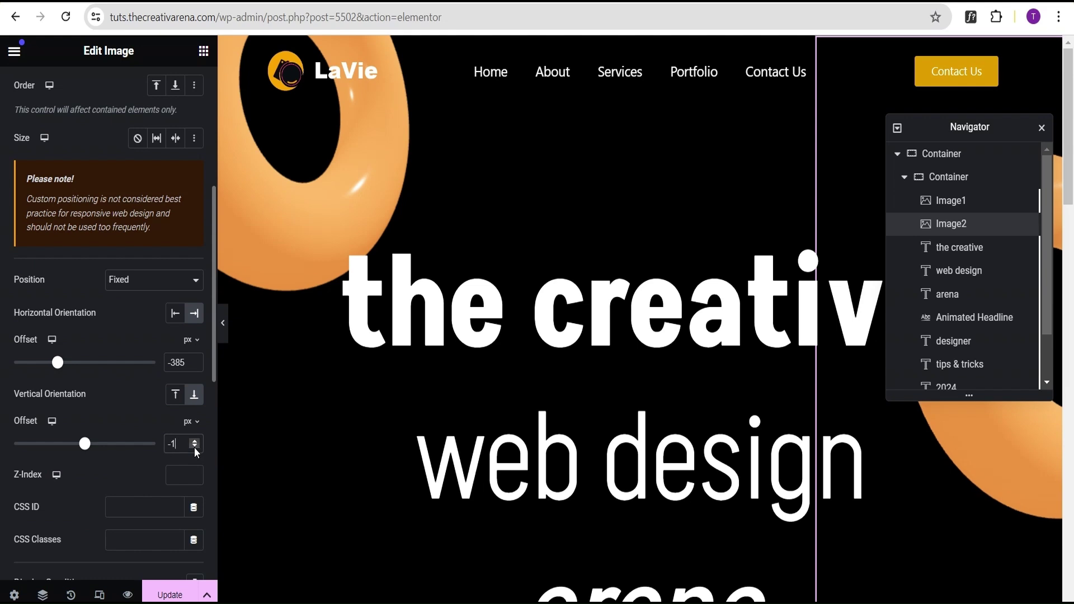
left_click(196, 449)
type("80")
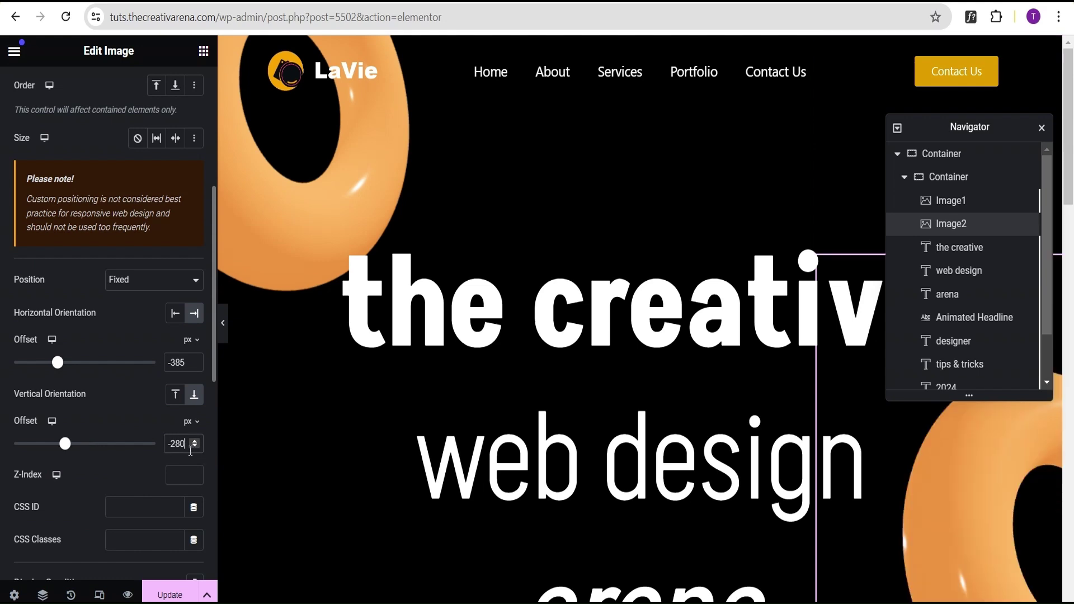
left_click(223, 324)
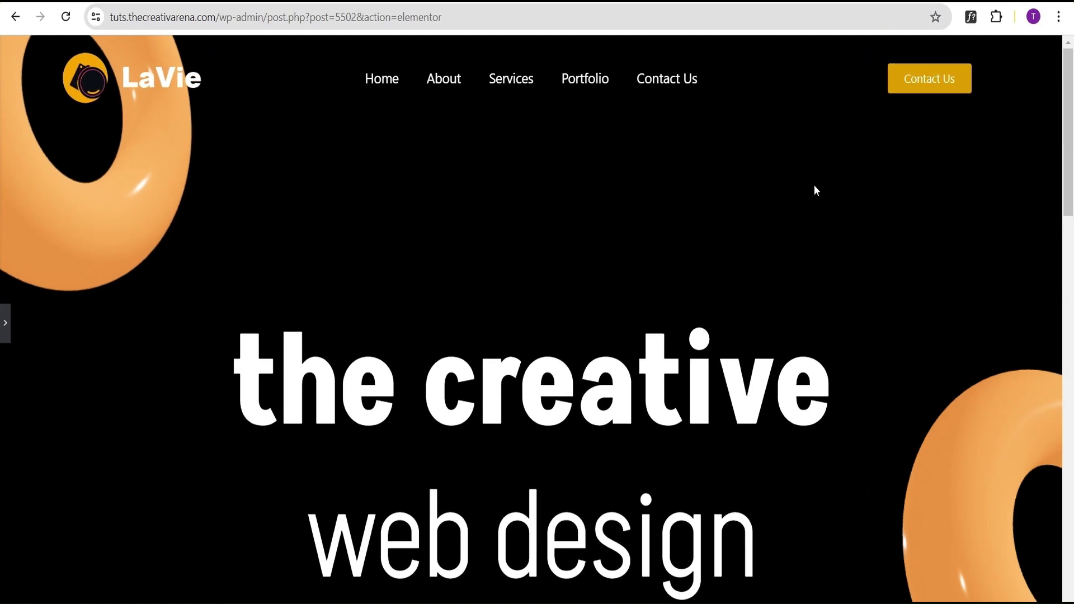
scroll(813, 185, "down", 10)
scroll(855, 160, "down", 12)
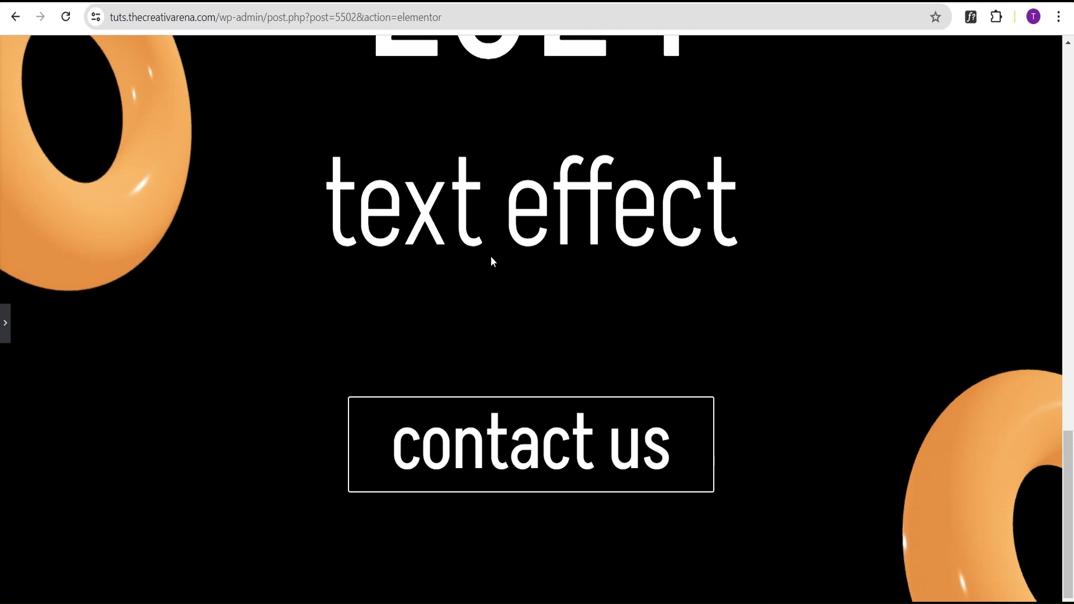
Step: Set the "text effect" heading's top margin to 60 px and bottom margin to 30 px, and check the full-width page
left_click(4, 324)
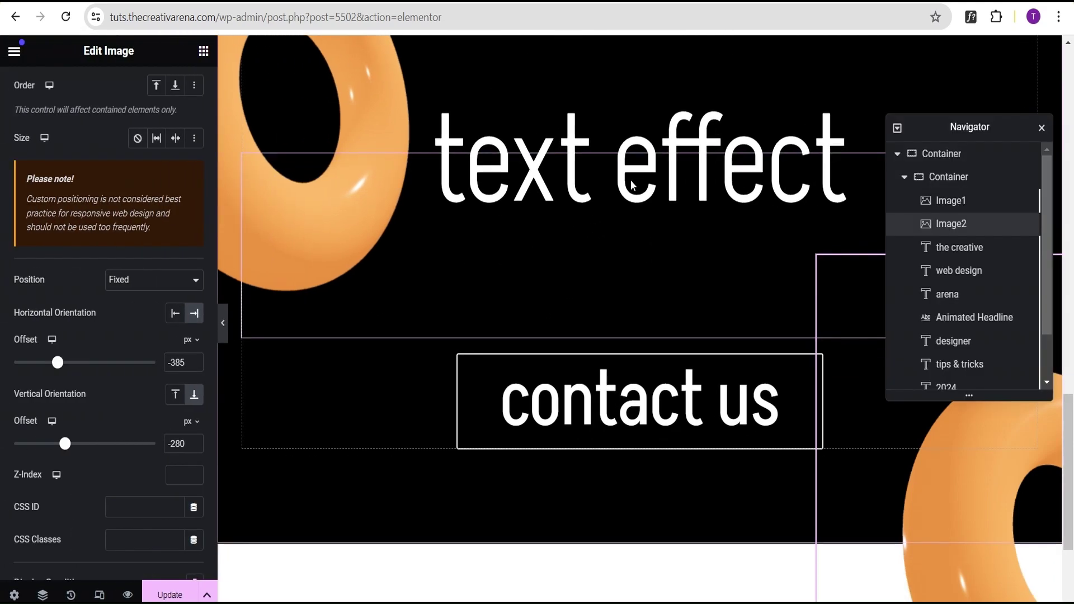
scroll(979, 327, "down", 2)
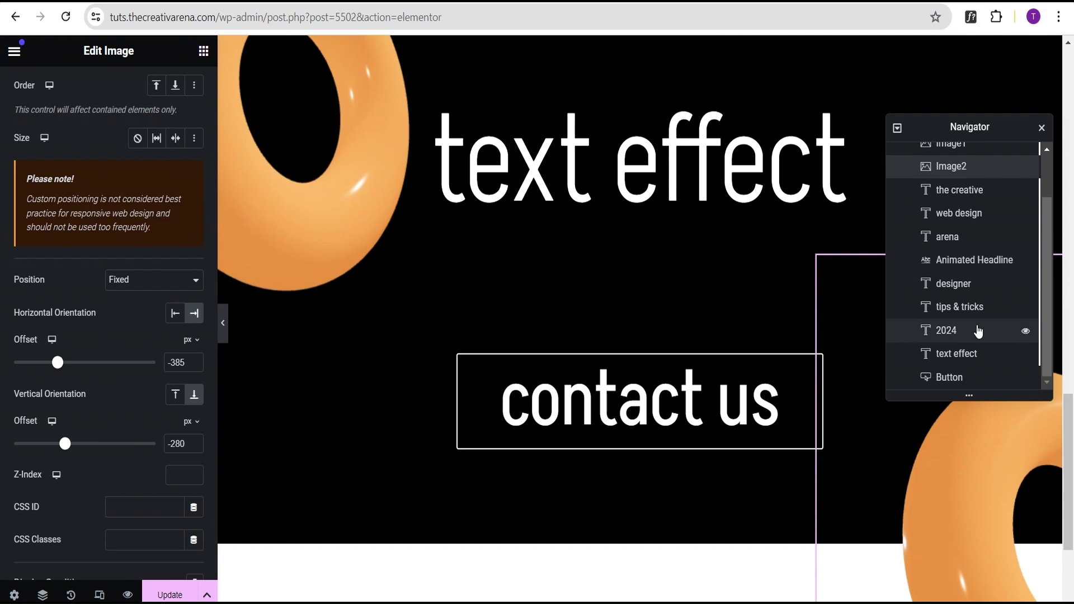
left_click(970, 354)
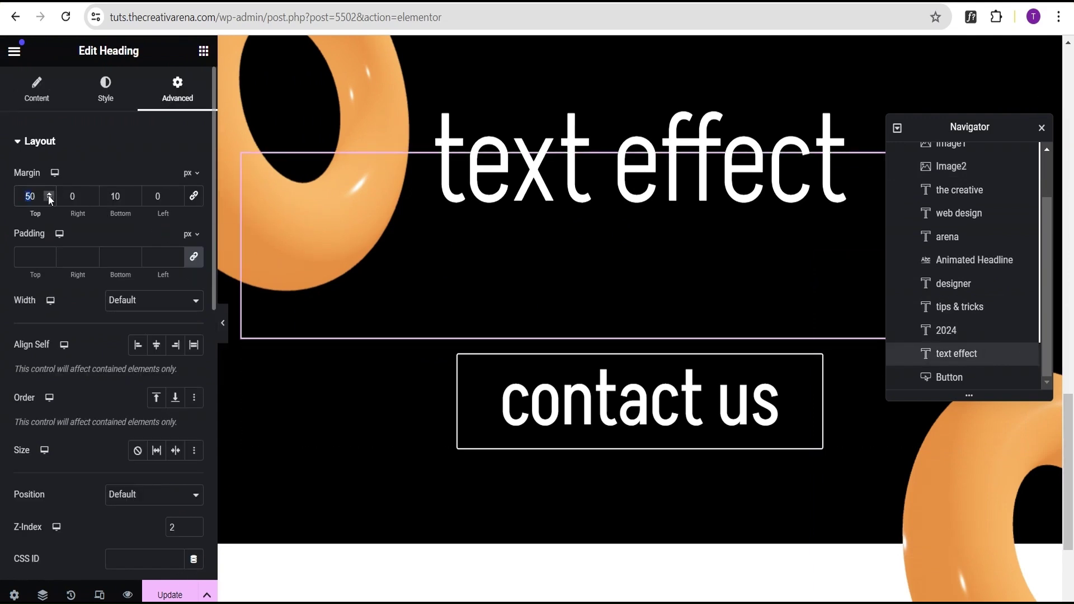
left_click(30, 196)
left_click_drag(10, 197, 33, 196)
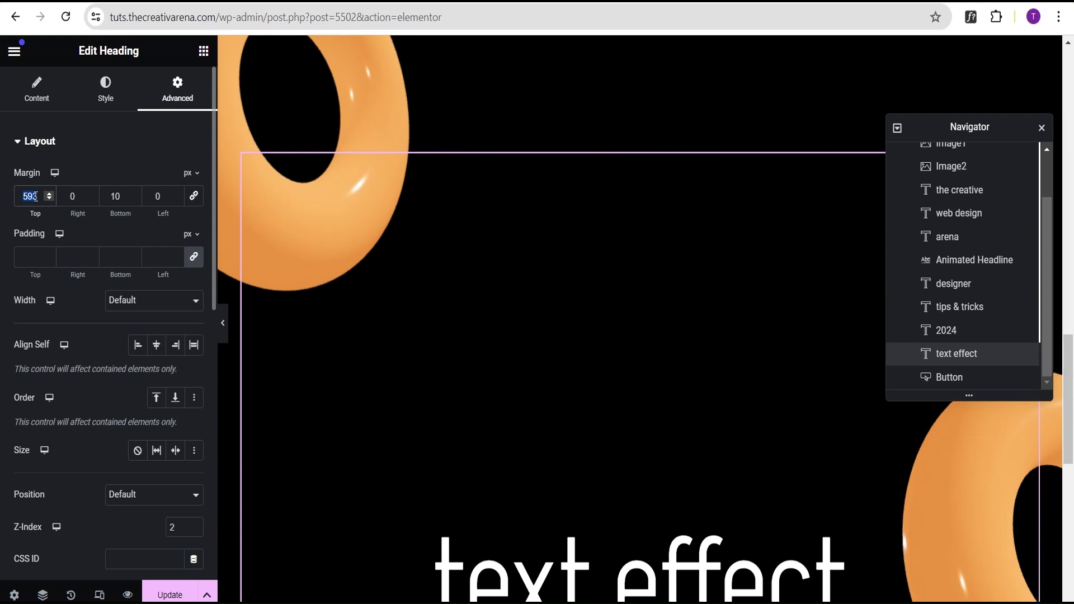
type("60")
key("Tab")
key("Tab")
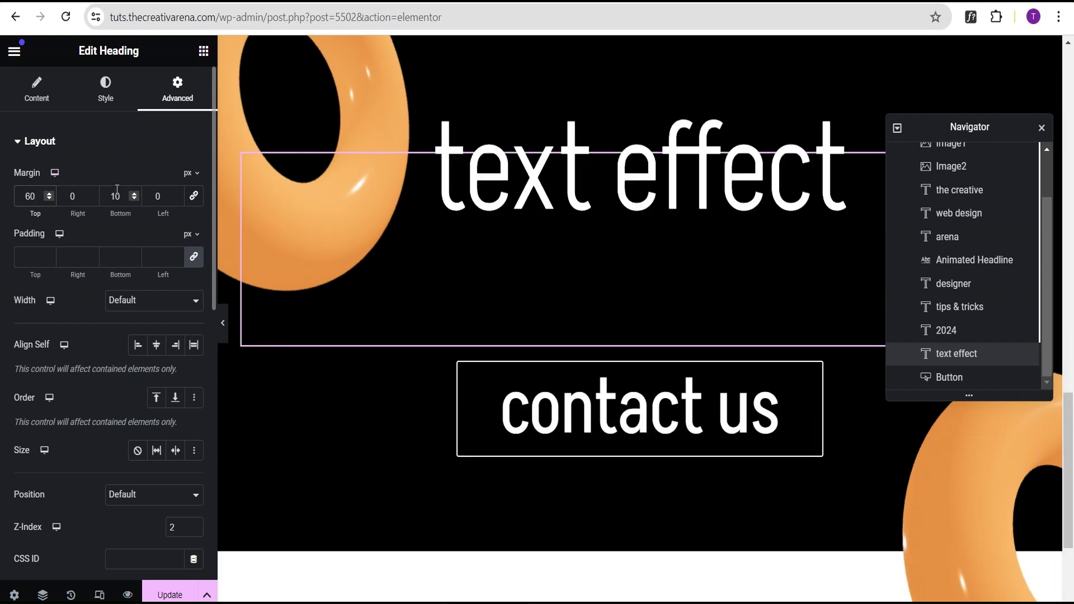
type("30")
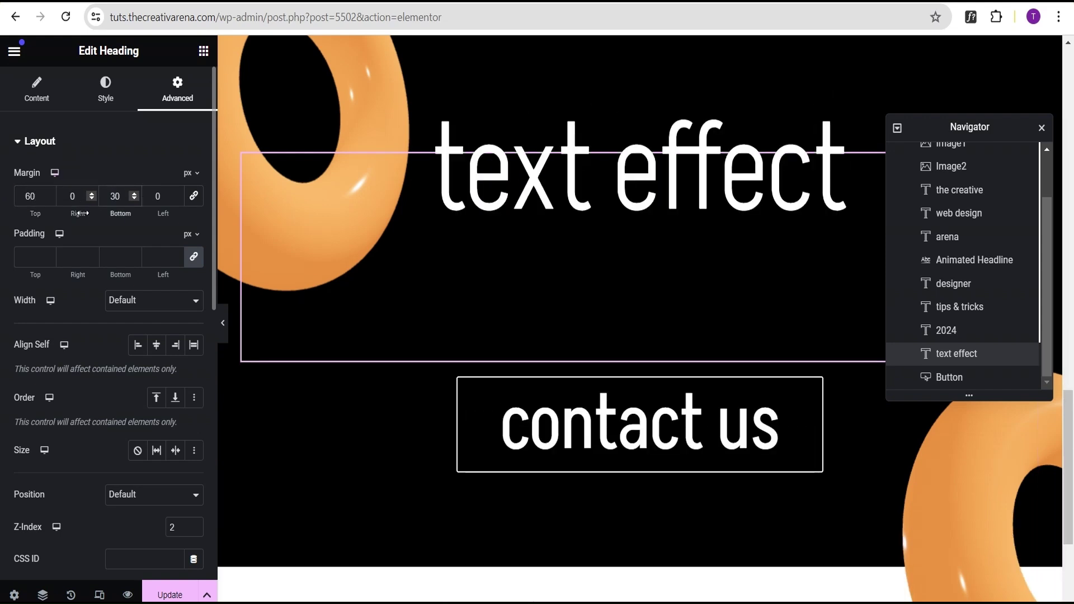
left_click(222, 323)
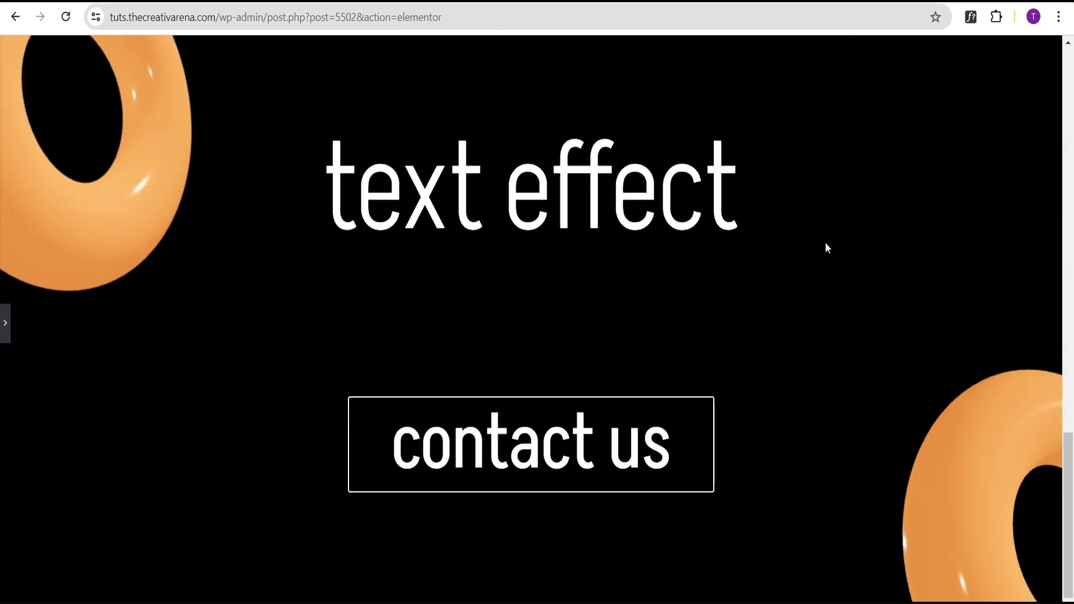
scroll(777, 252, "up", 15)
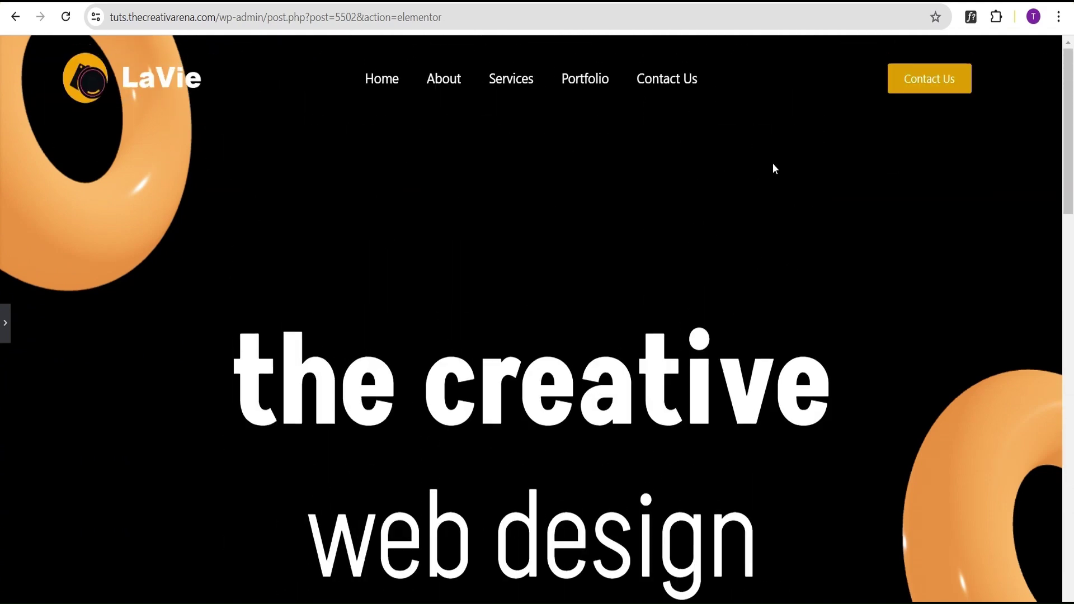
Step: Examine the heading scaling effects and the fixed orange rings along the full-width page, from "the creative" down to the "contact us" button
scroll(773, 165, "down", 12)
scroll(836, 164, "down", 10)
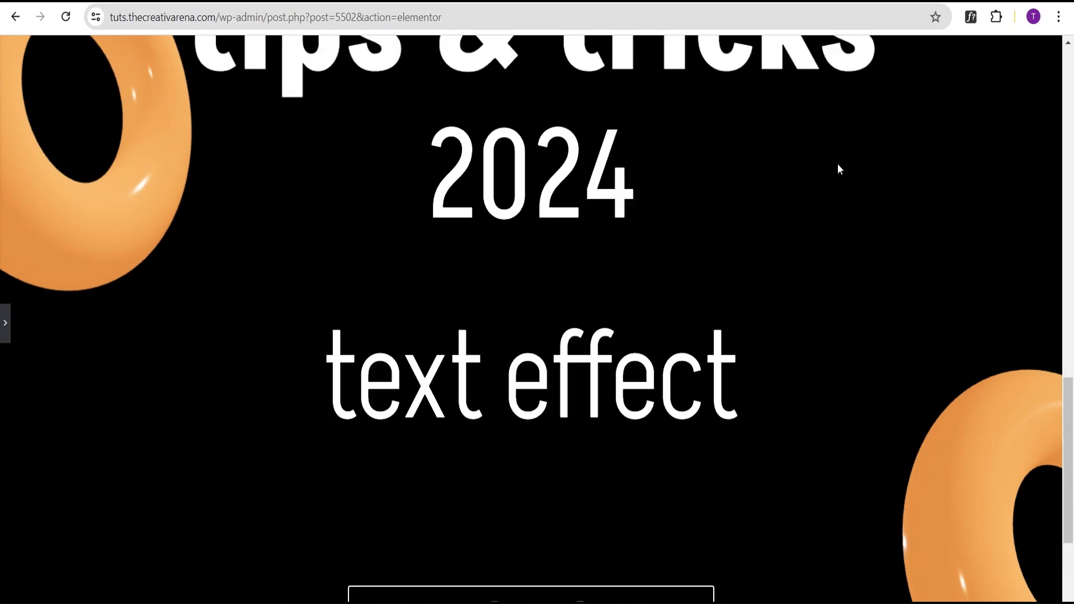
scroll(843, 169, "up", 20)
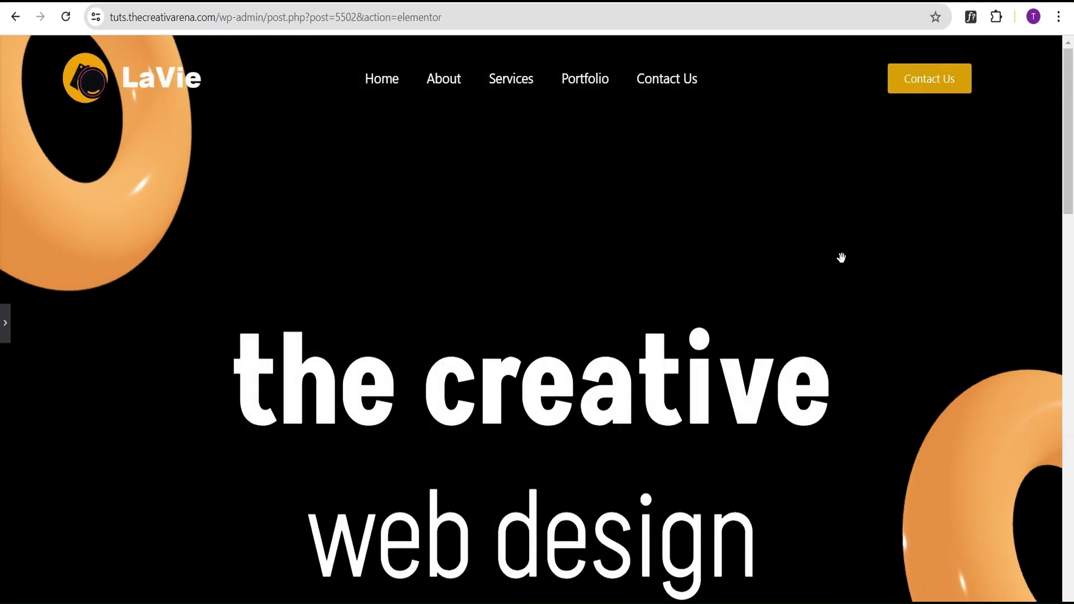
scroll(856, 251, "down", 3)
scroll(874, 243, "down", 3)
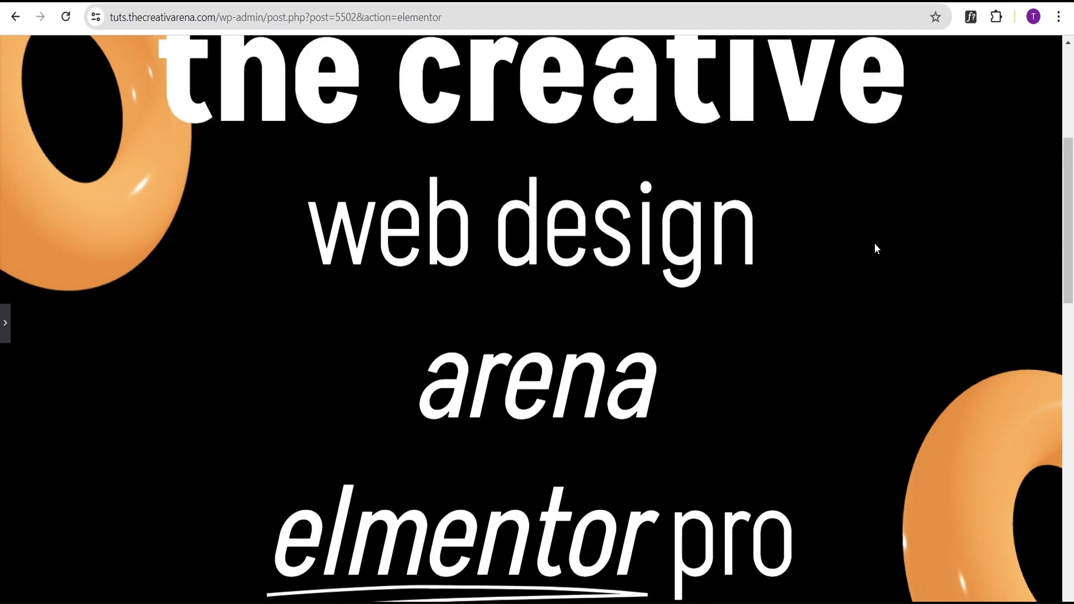
scroll(876, 247, "down", 4)
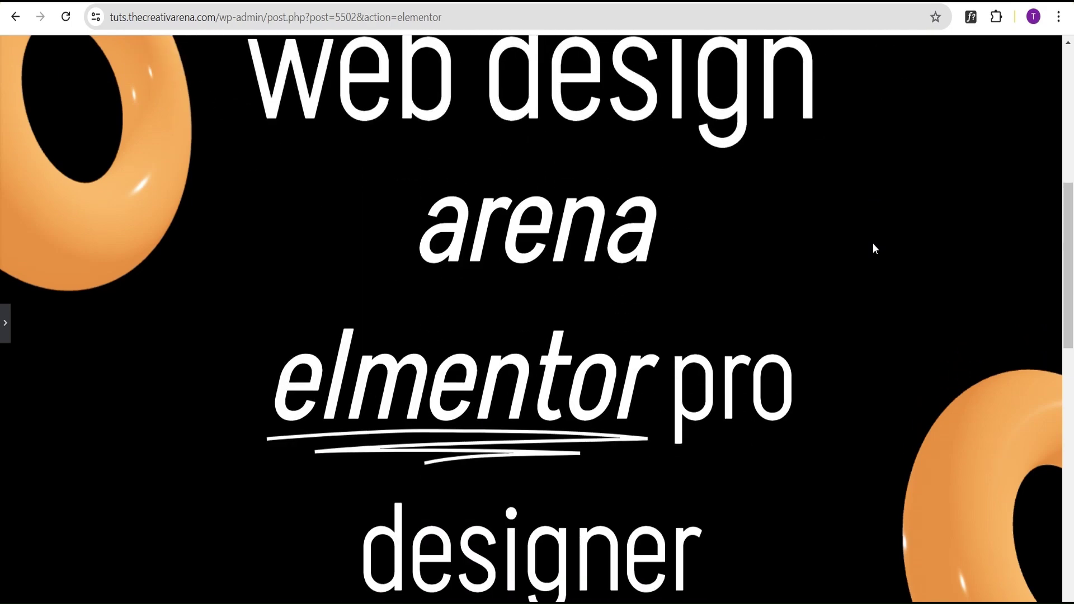
scroll(874, 247, "down", 3)
scroll(876, 246, "up", 5)
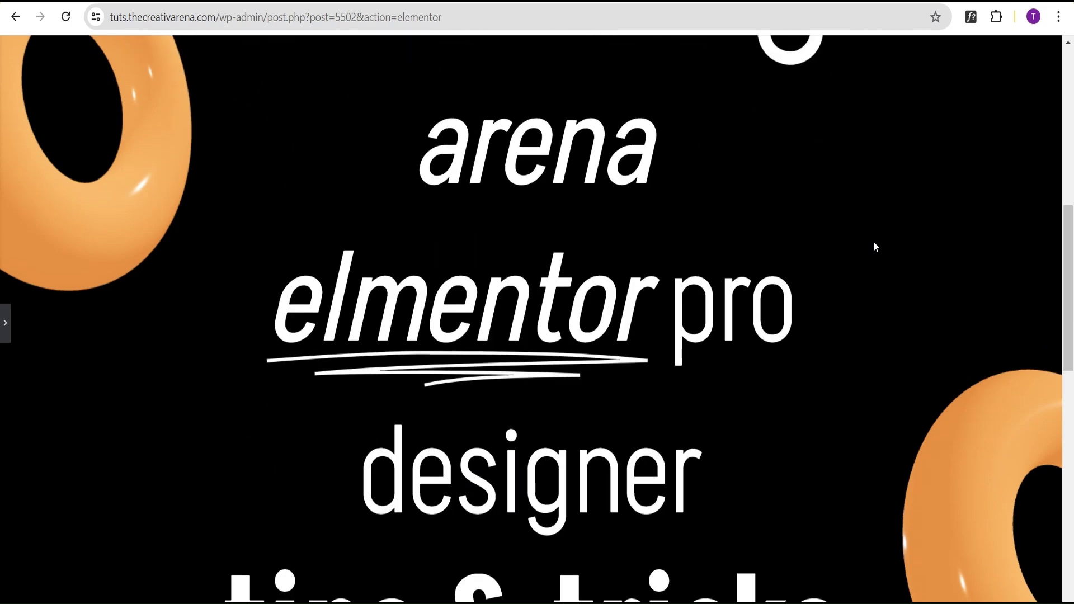
scroll(875, 247, "up", 3)
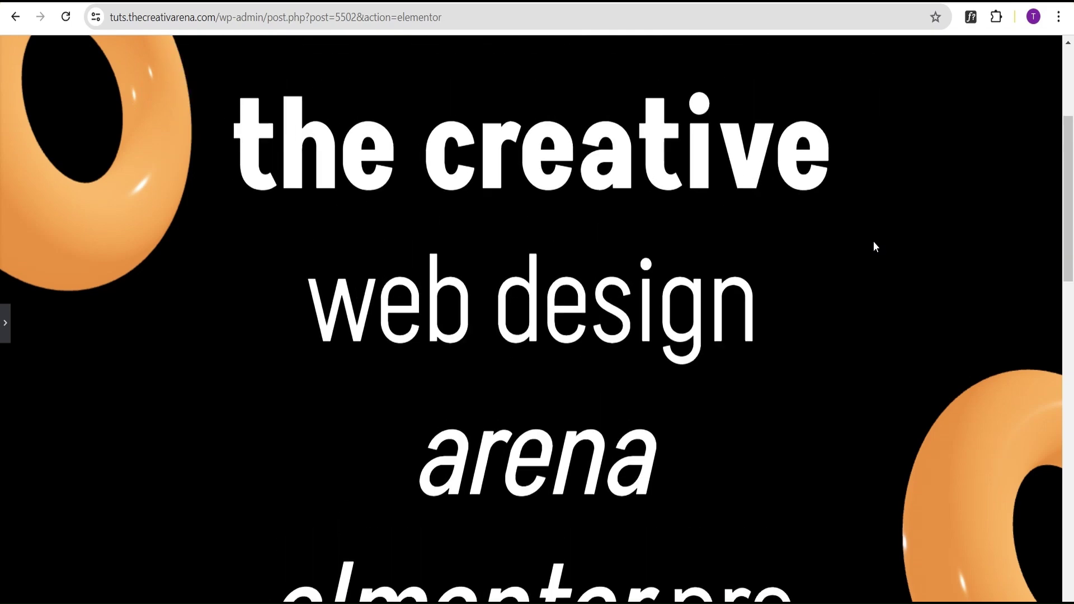
scroll(875, 248, "down", 3)
scroll(875, 247, "down", 4)
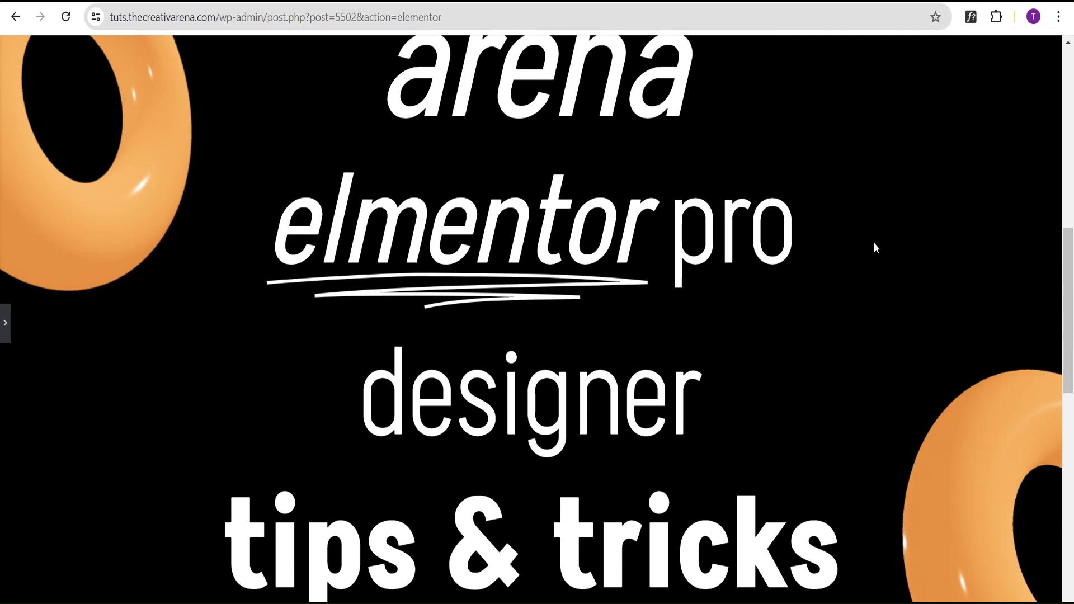
scroll(875, 247, "down", 6)
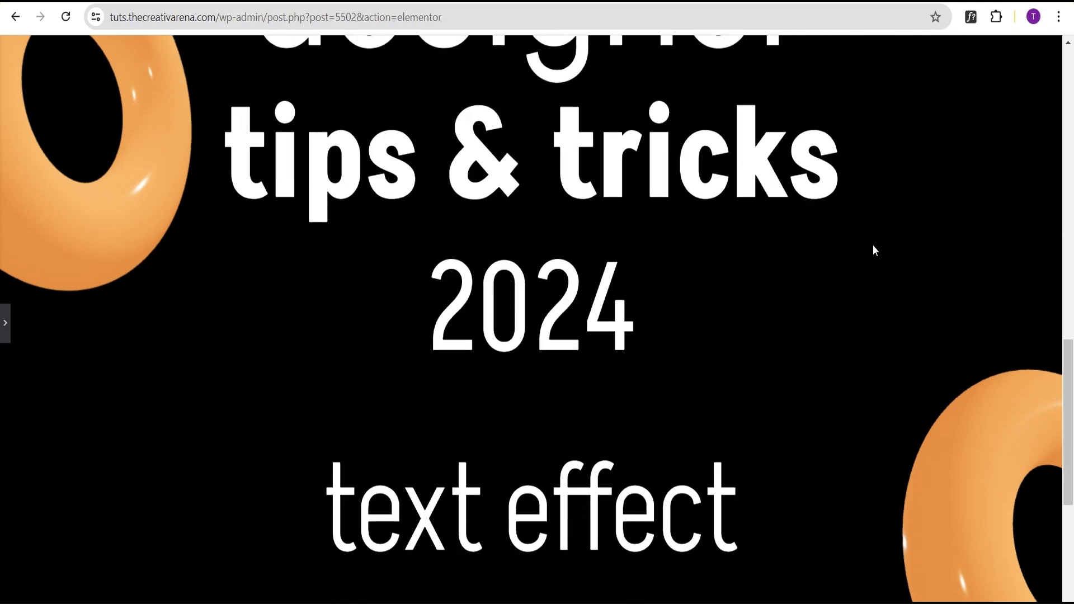
scroll(875, 250, "down", 6)
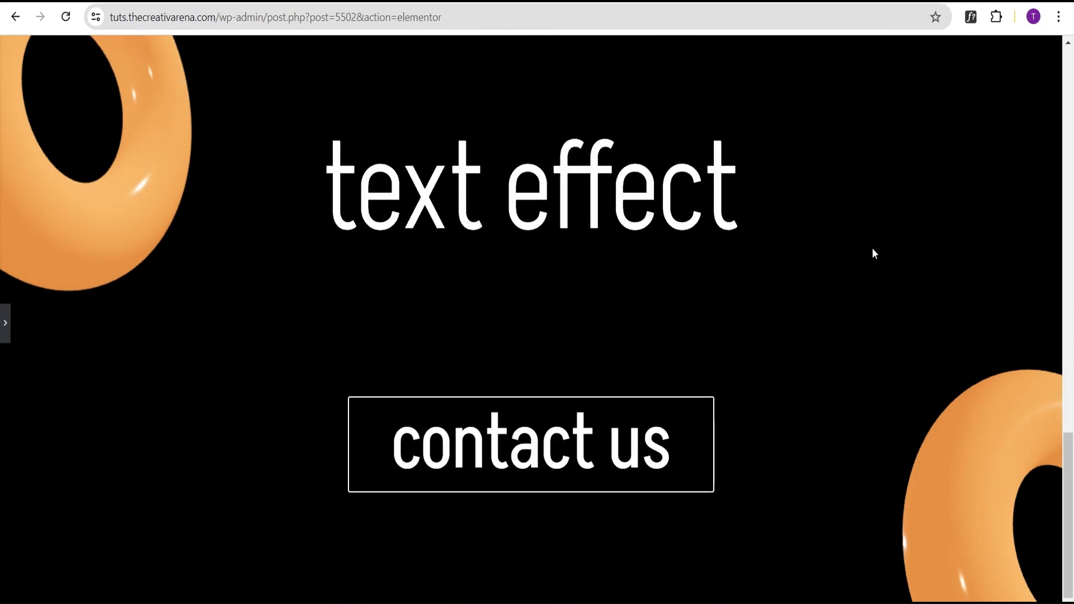